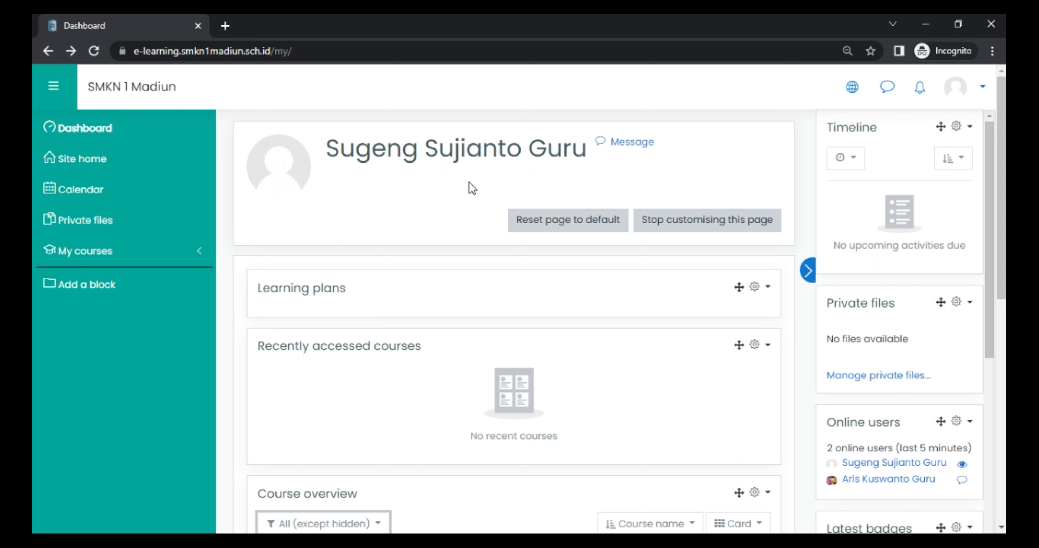
Step: Hide the PPKN X 2021 and PPKN XI 2021 courses from view in the course overview
scroll(471, 188, "down", 8)
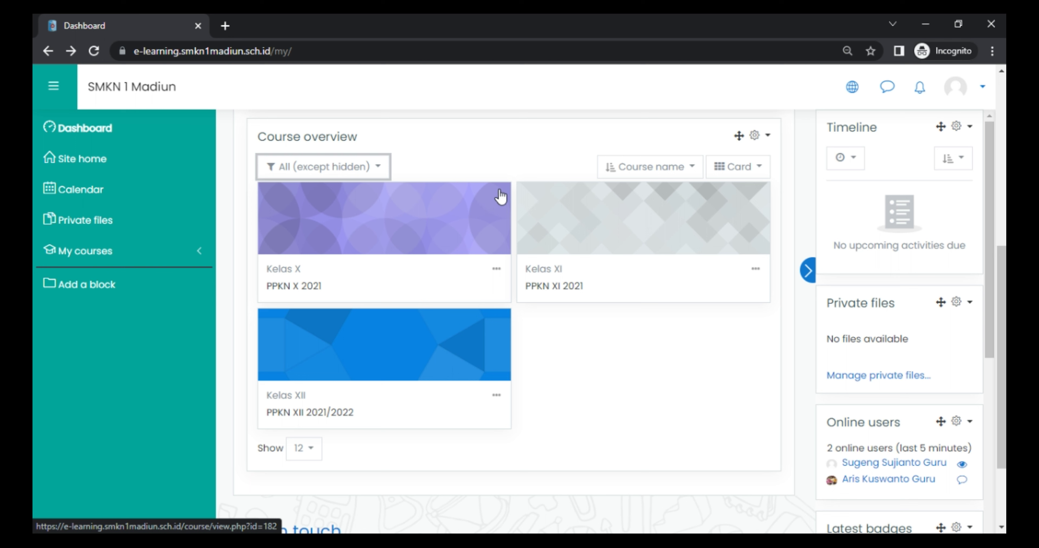
left_click(497, 270)
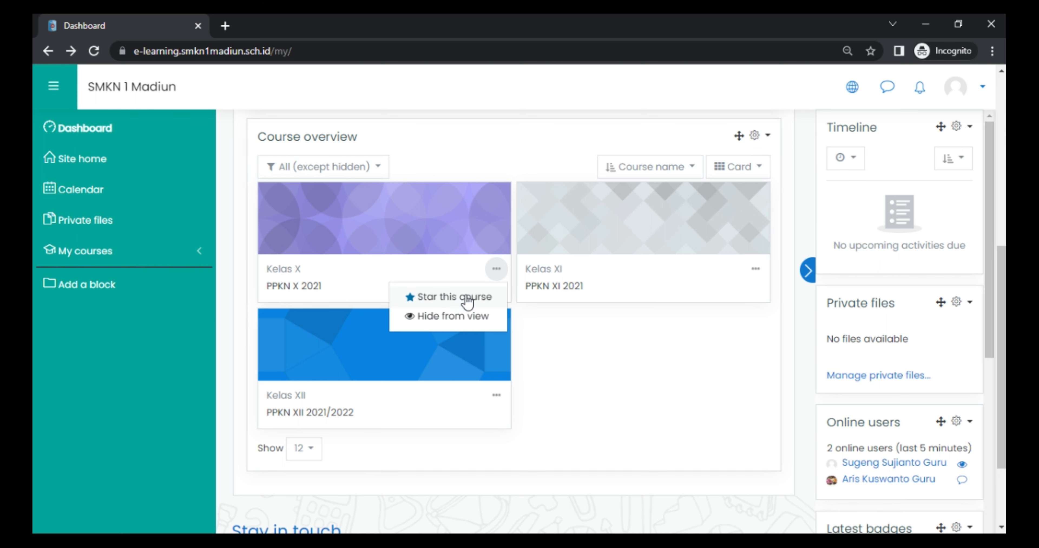
left_click(464, 319)
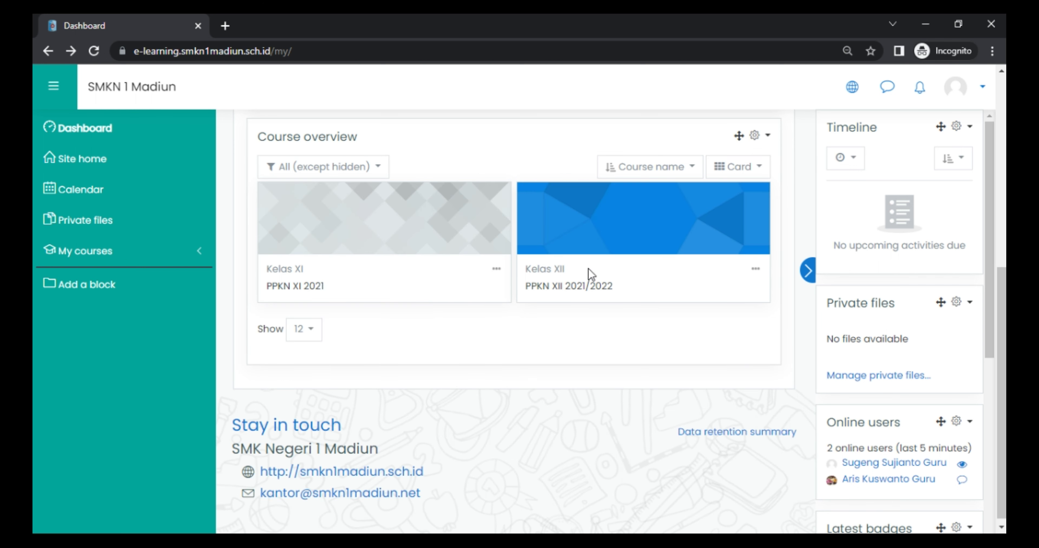
left_click(493, 270)
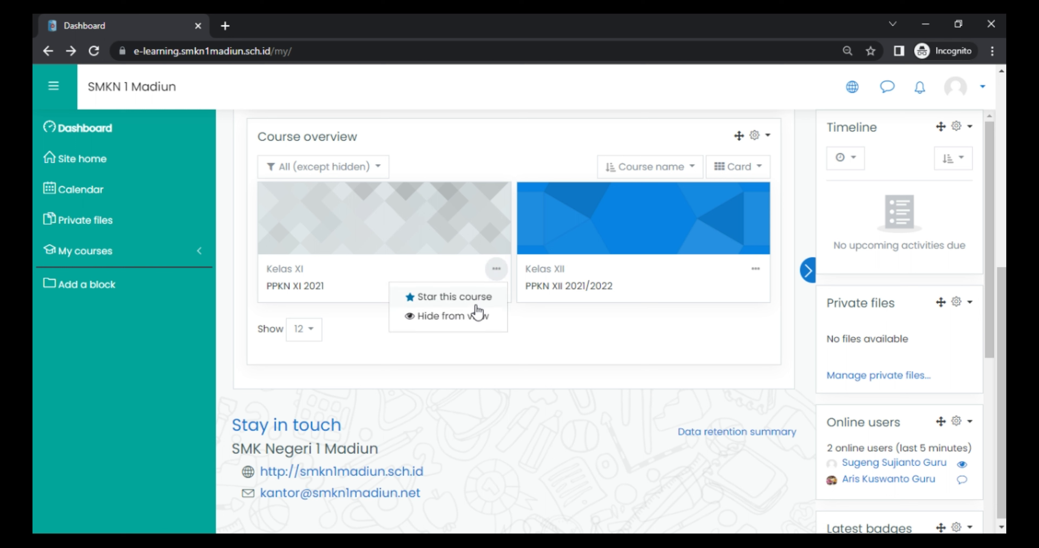
left_click(471, 318)
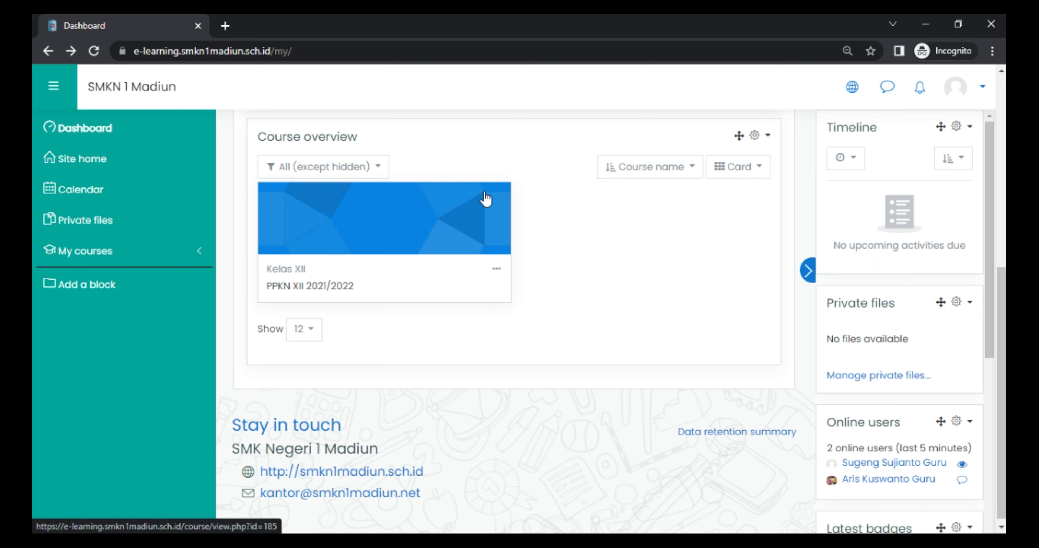
Step: Make the hidden PPKN XI 2021 course shown again and return the course overview filter to All (except hidden)
left_click(383, 171)
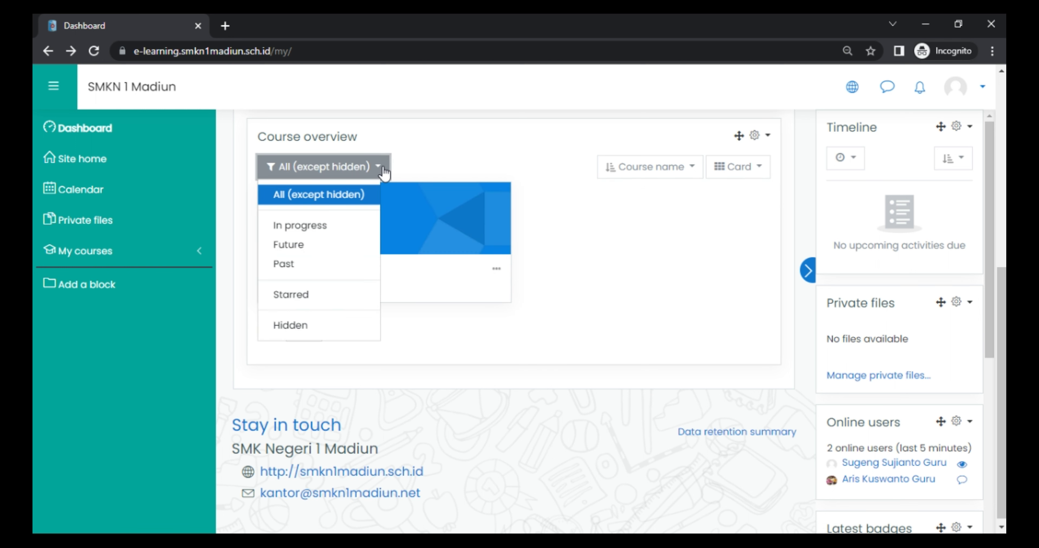
left_click(307, 329)
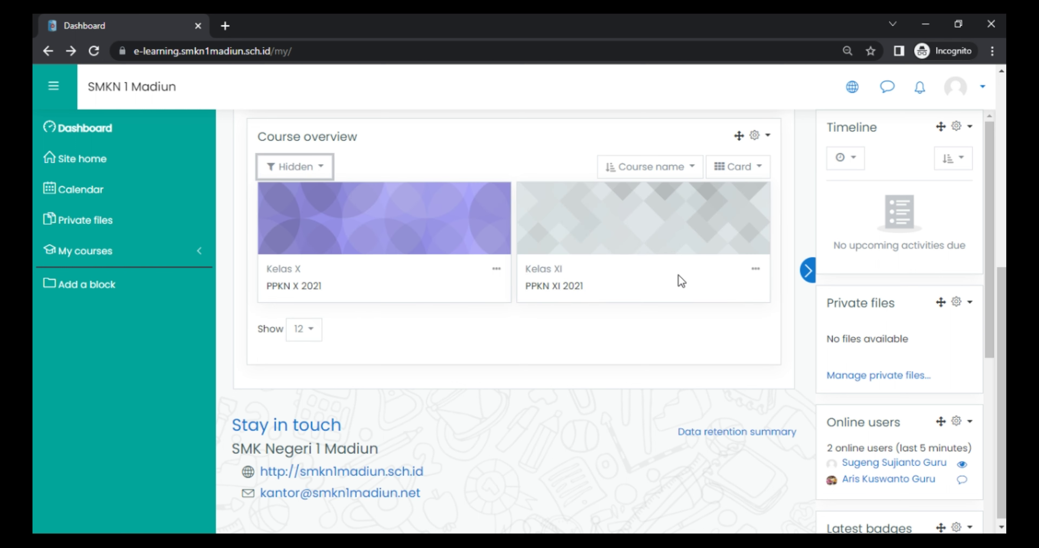
left_click(746, 278)
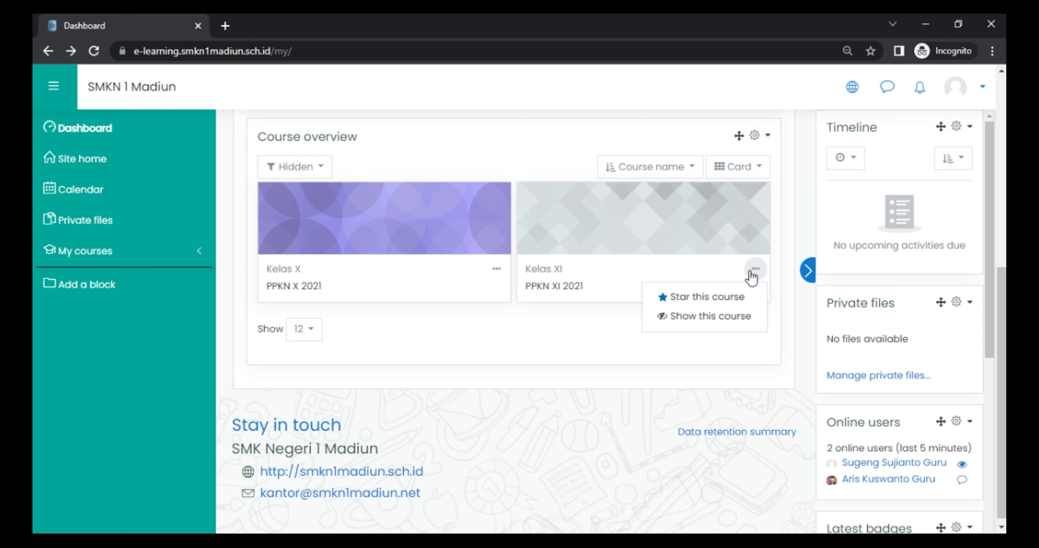
left_click(711, 317)
left_click(296, 166)
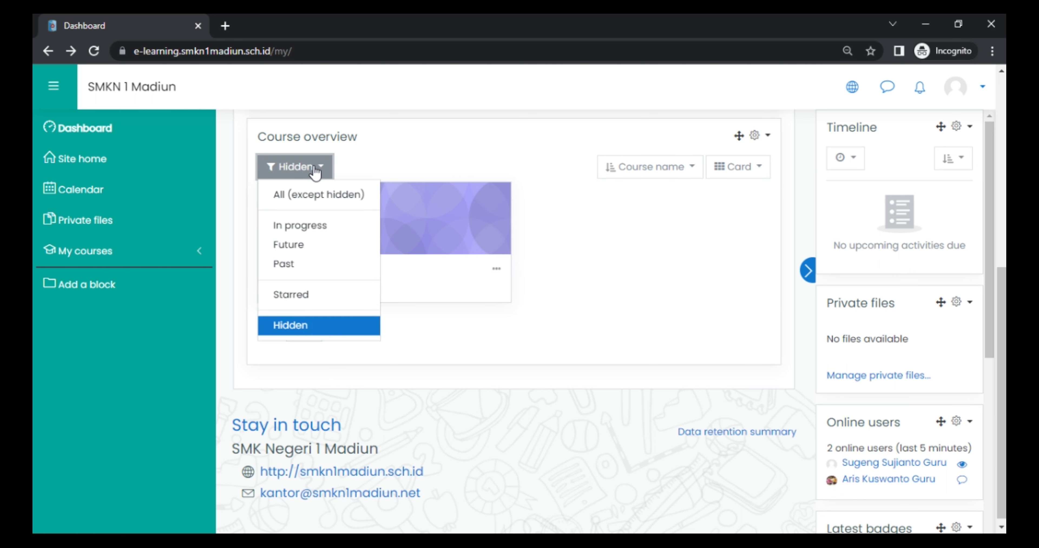
left_click(309, 196)
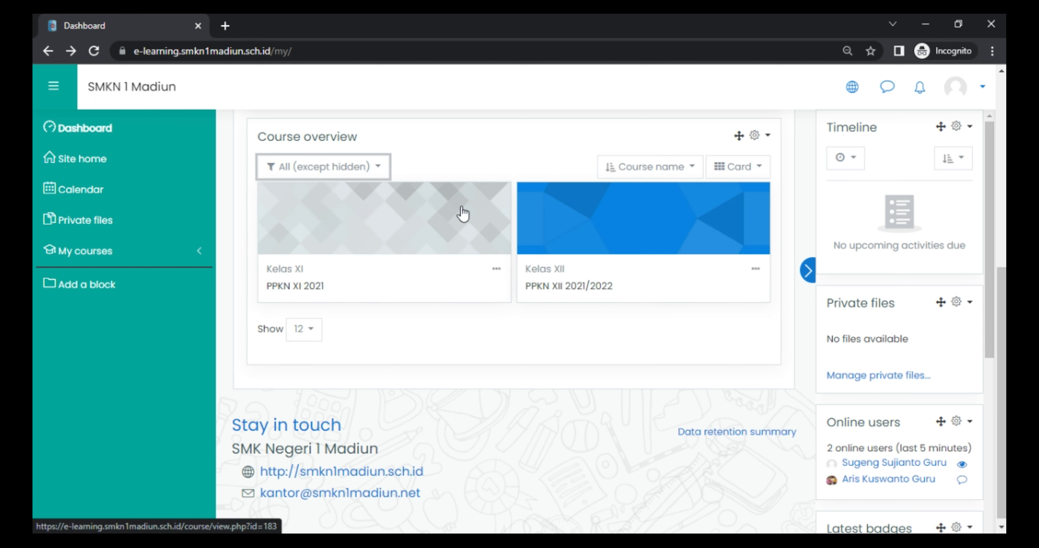
Step: Hide PPKN XI 2021 from the course overview again and open the PPKN XII 2021/2022 course
left_click(497, 269)
left_click(452, 316)
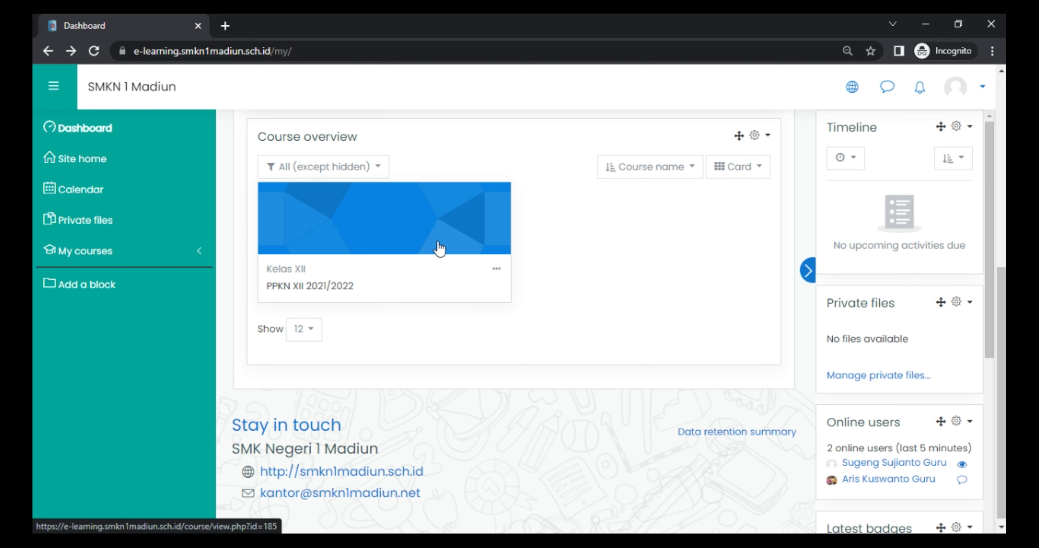
left_click(395, 226)
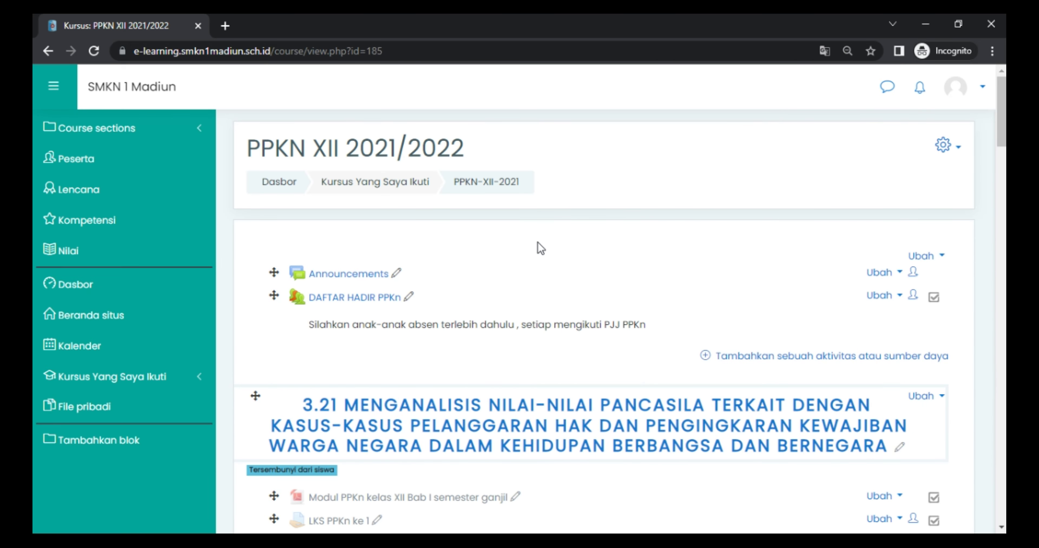
Step: Examine the topic sections, materials and assignments of the PPKN XII 2021/2022 course
scroll(538, 245, "down", 10)
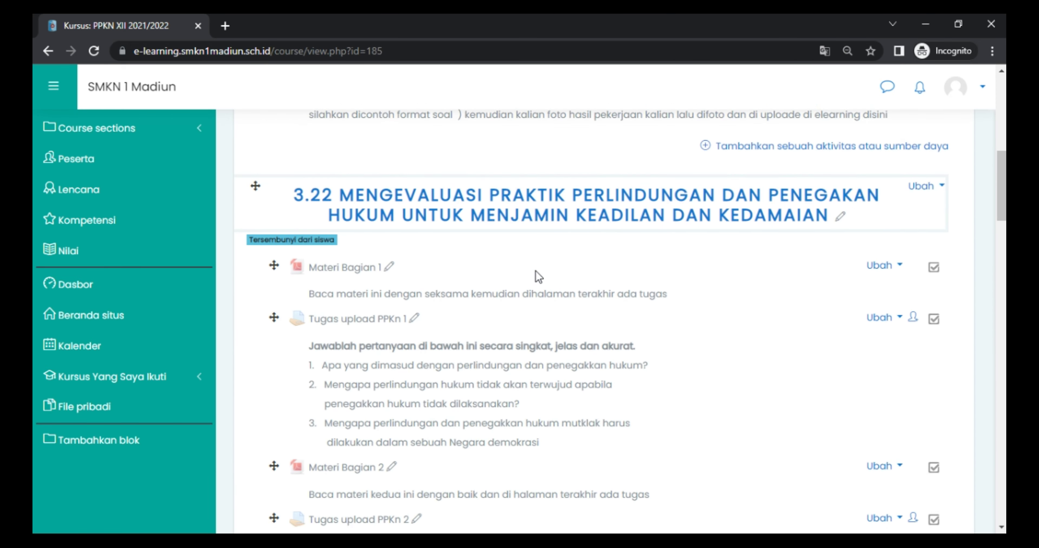
scroll(535, 271, "down", 10)
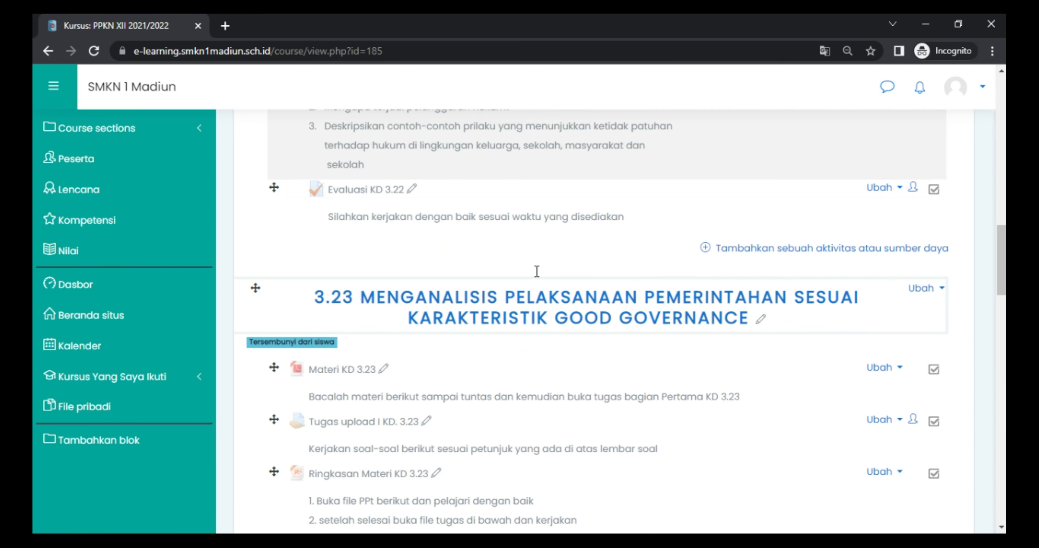
scroll(536, 271, "down", 4)
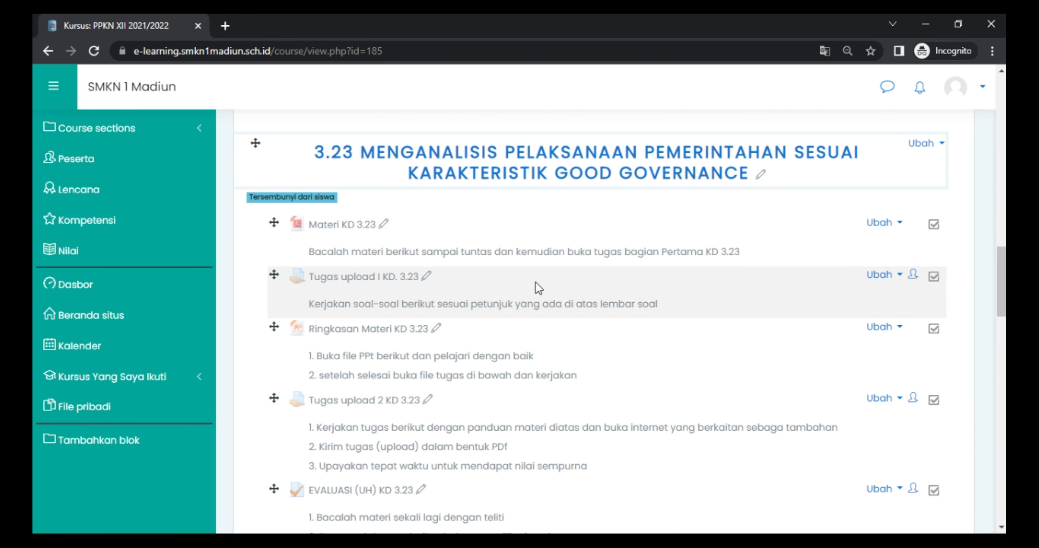
scroll(536, 281, "down", 10)
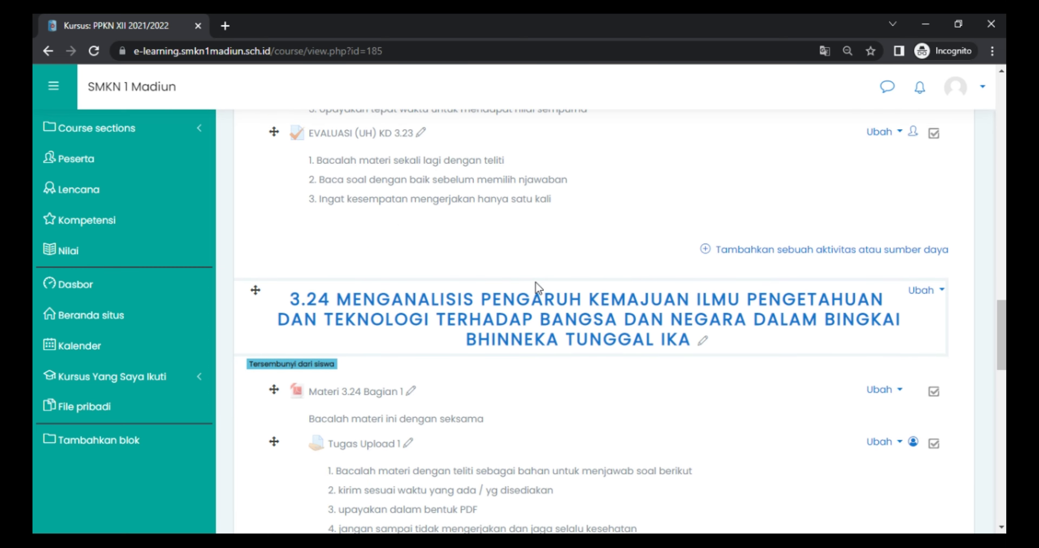
scroll(535, 282, "down", 7)
scroll(536, 286, "up", 12)
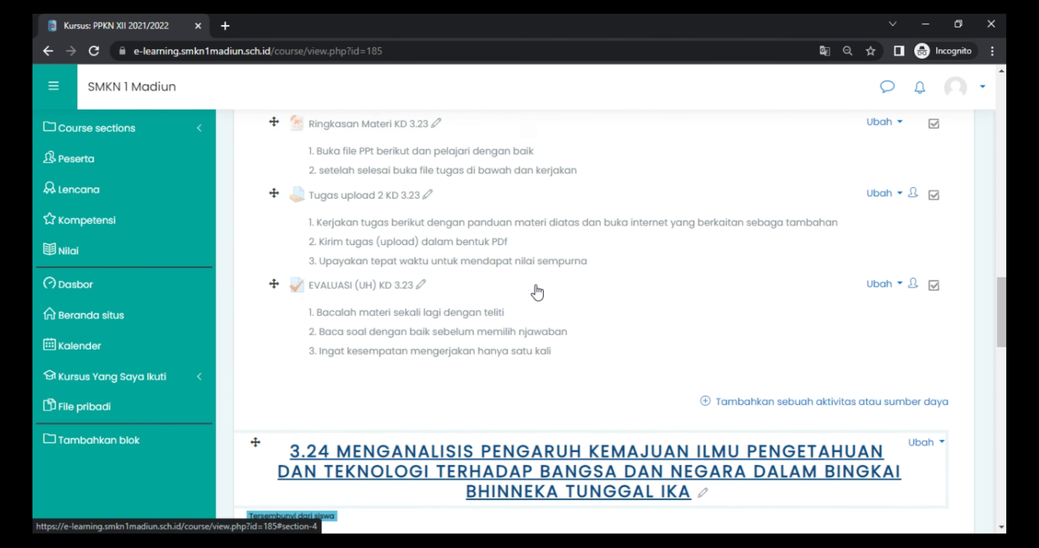
scroll(537, 282, "up", 18)
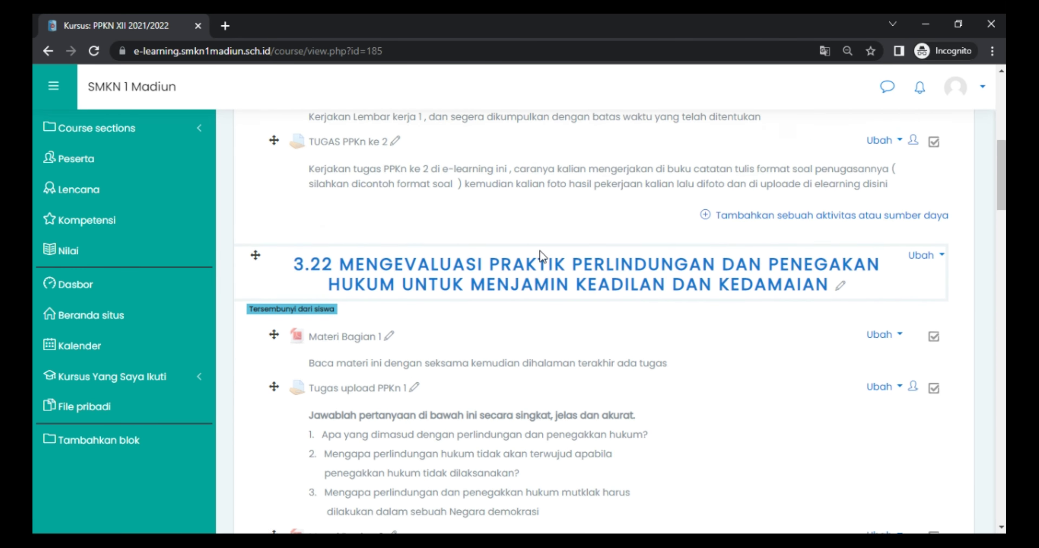
scroll(539, 250, "up", 3)
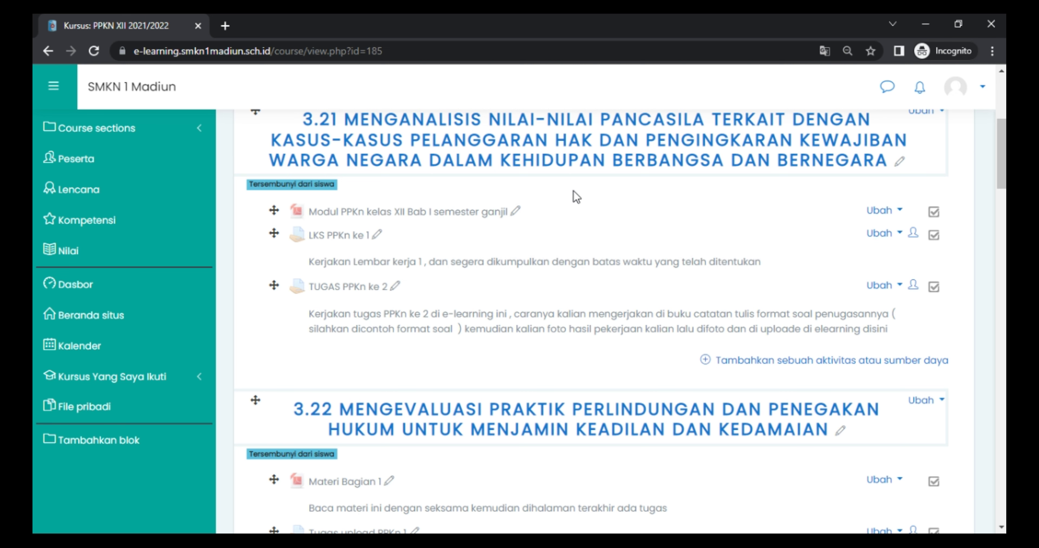
scroll(646, 226, "up", 5)
scroll(661, 209, "up", 1)
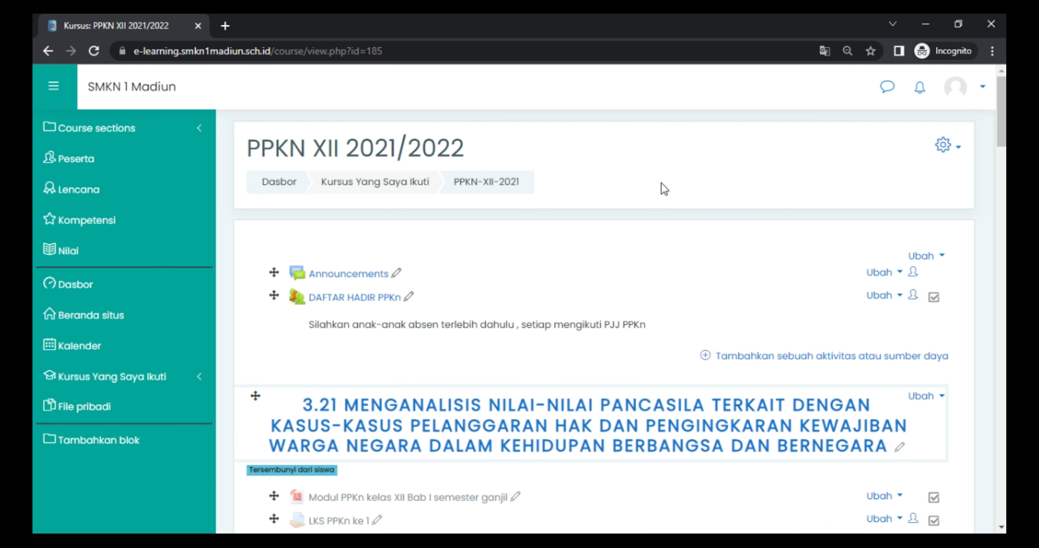
left_click(959, 147)
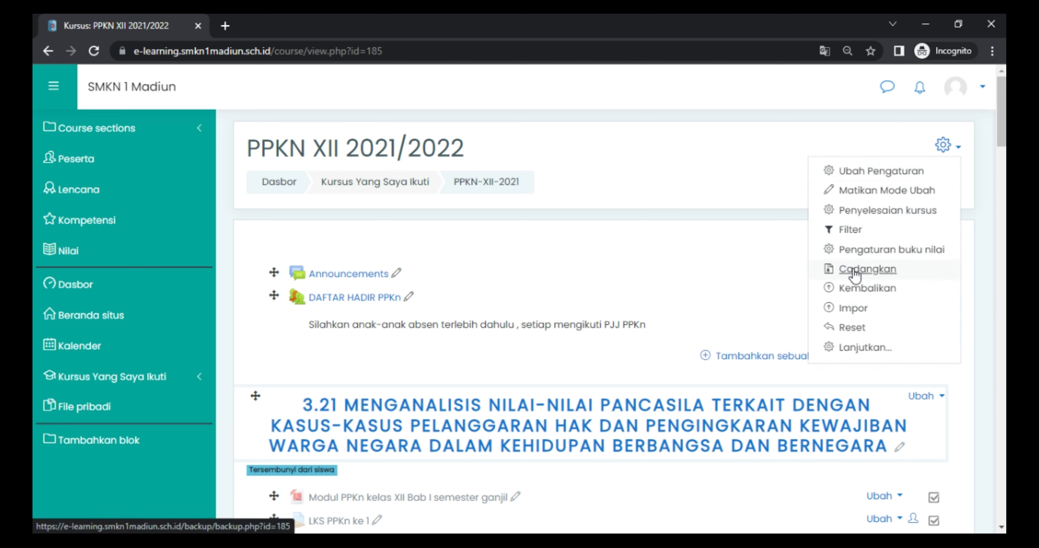
left_click(754, 156)
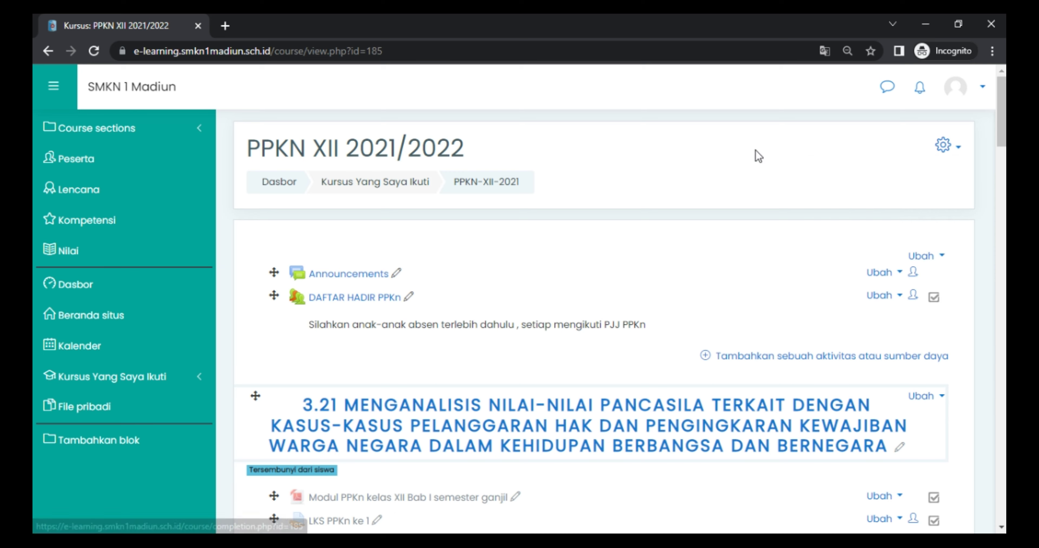
scroll(803, 294, "down", 5)
scroll(804, 294, "down", 7)
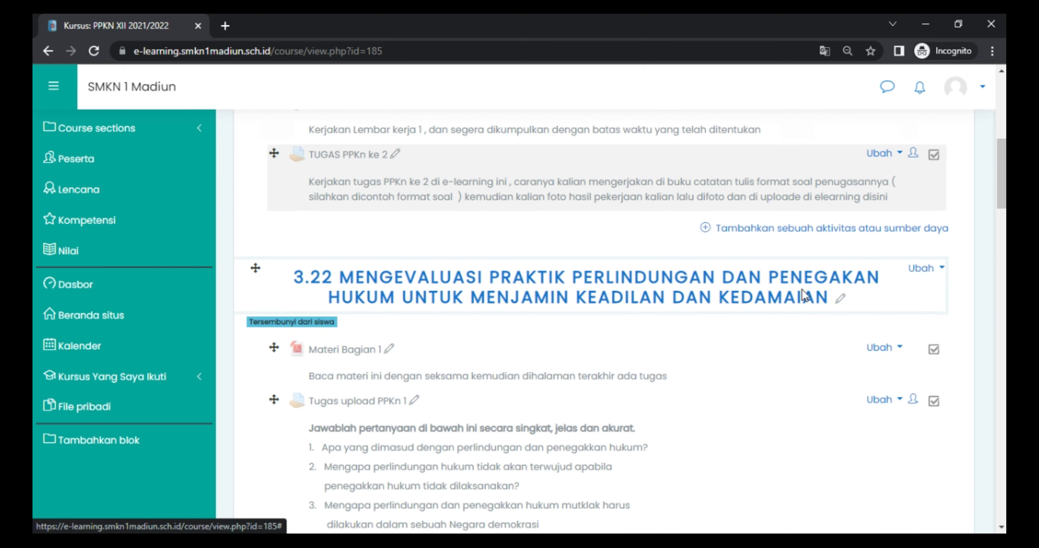
scroll(800, 299, "up", 7)
scroll(798, 293, "up", 5)
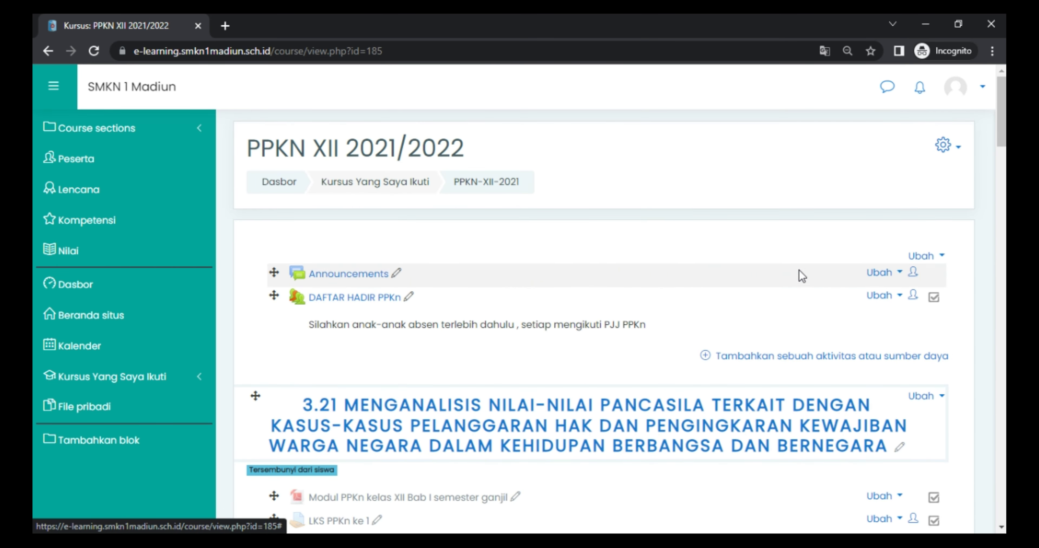
Step: Turn off editing mode (Mode Ubah) for the PPKN XII 2021/2022 course and look over its contents
left_click(945, 148)
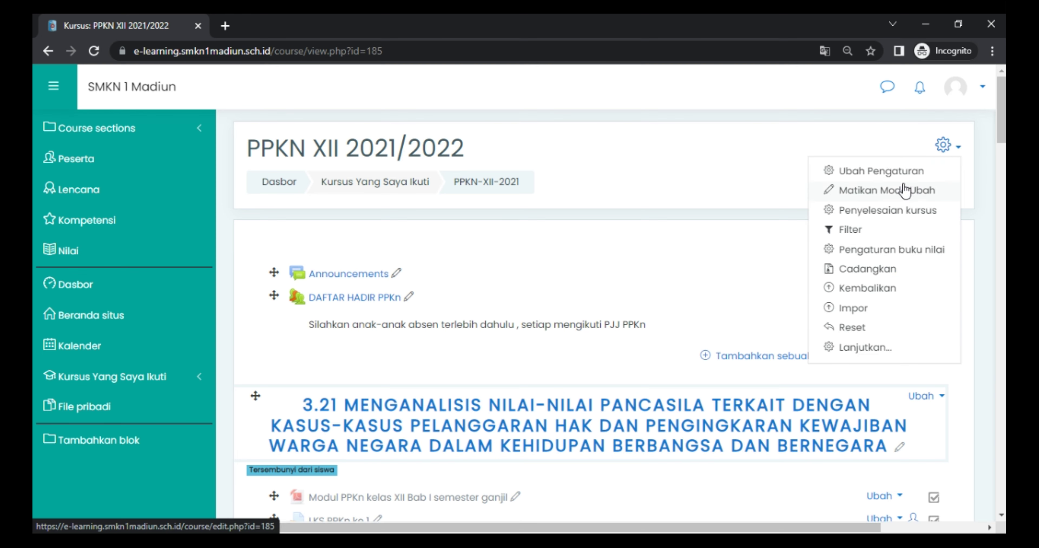
left_click(892, 193)
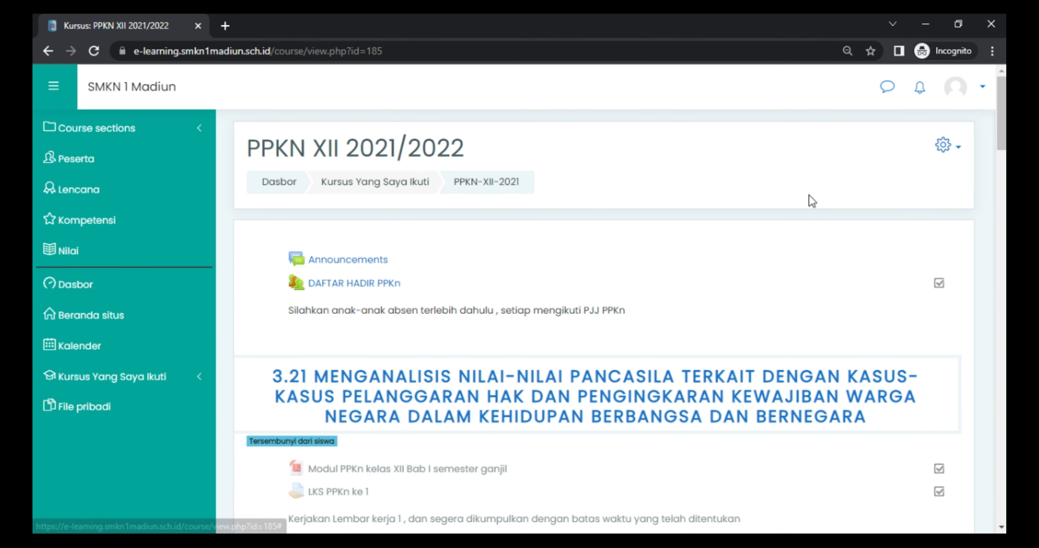
scroll(750, 198, "down", 8)
scroll(750, 198, "down", 4)
scroll(749, 202, "up", 12)
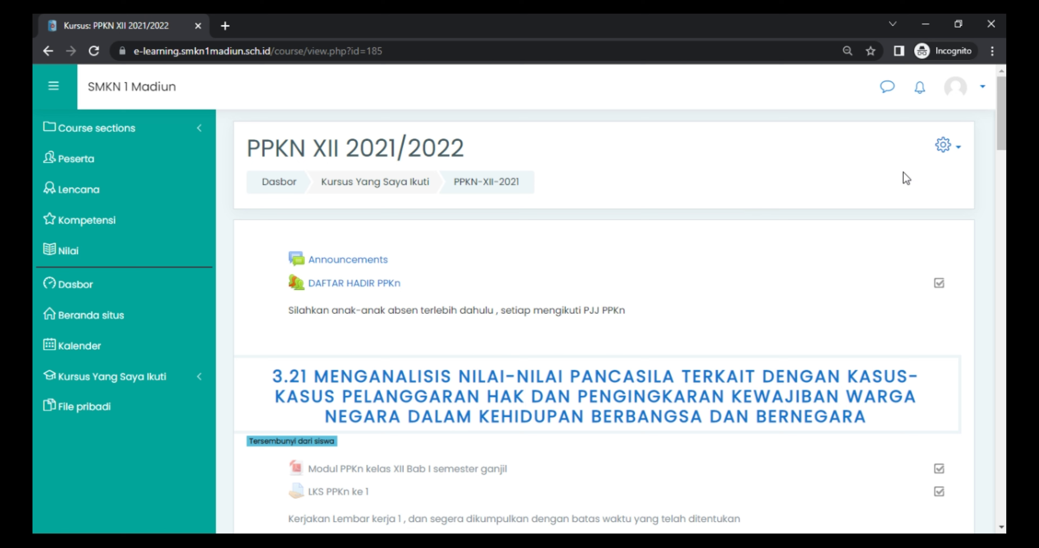
Step: Back up the PPKN XII 2021/2022 course with the default settings, skipping to the last step, and continue to the backup file list
left_click(953, 149)
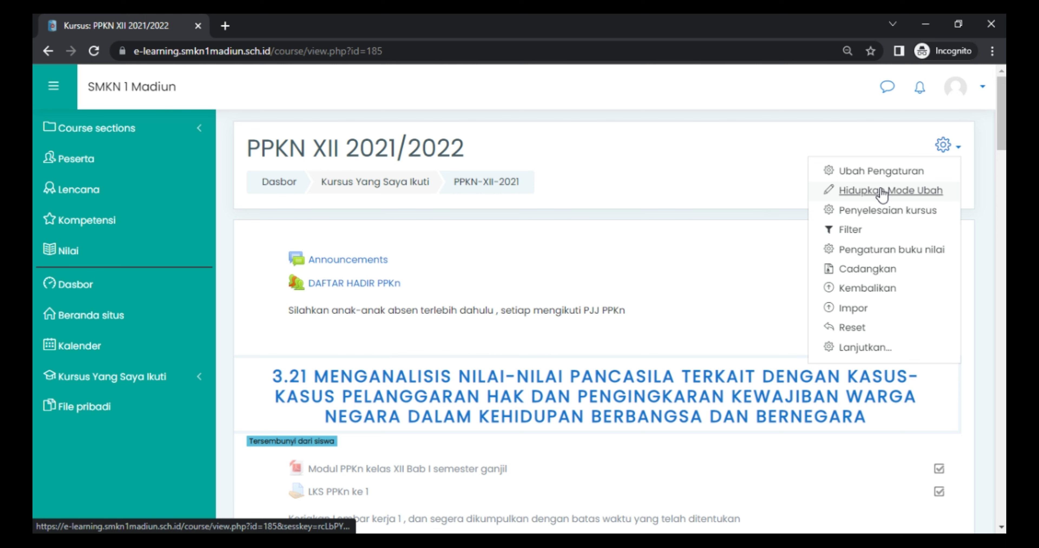
left_click(863, 273)
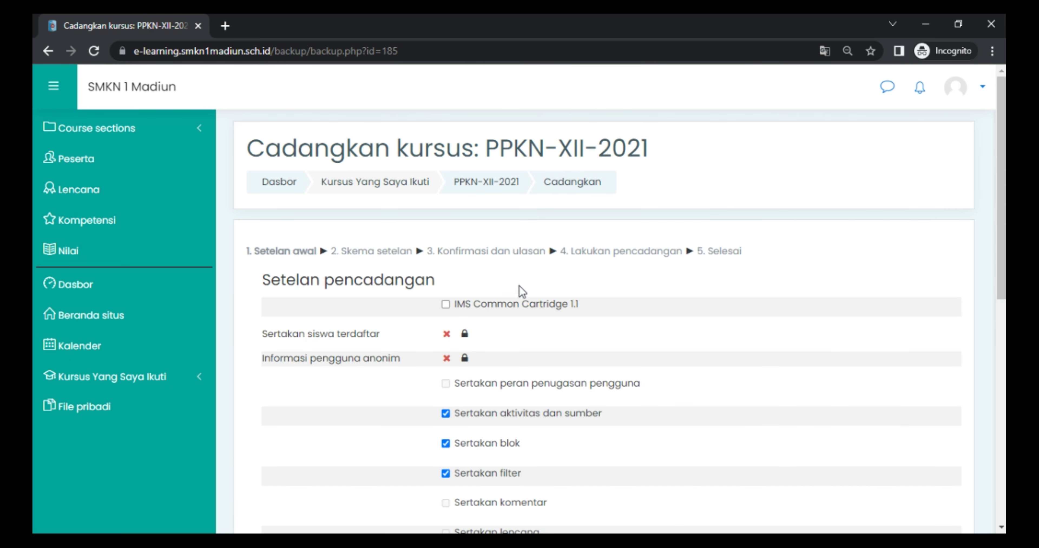
scroll(518, 285, "down", 5)
scroll(518, 284, "down", 5)
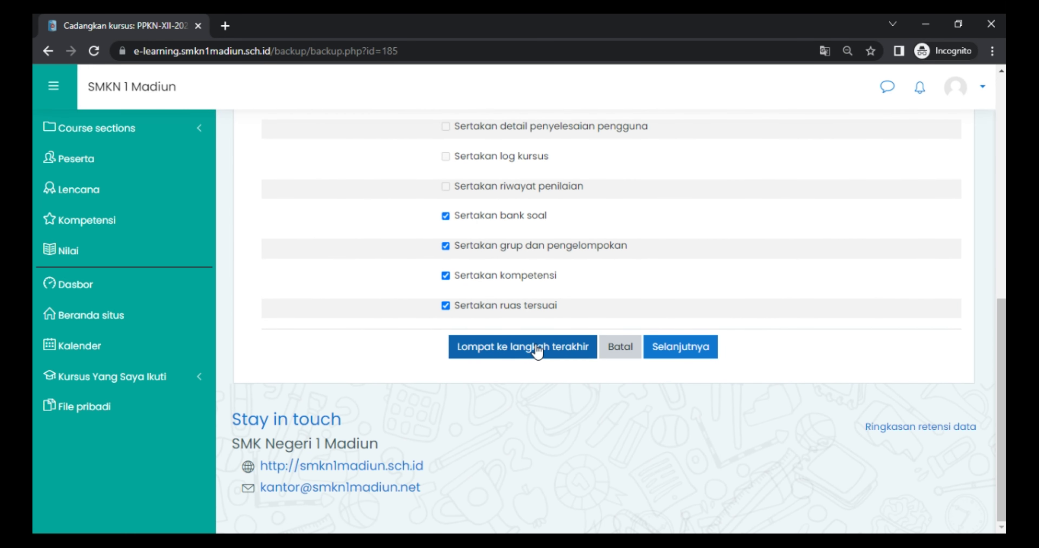
left_click(536, 349)
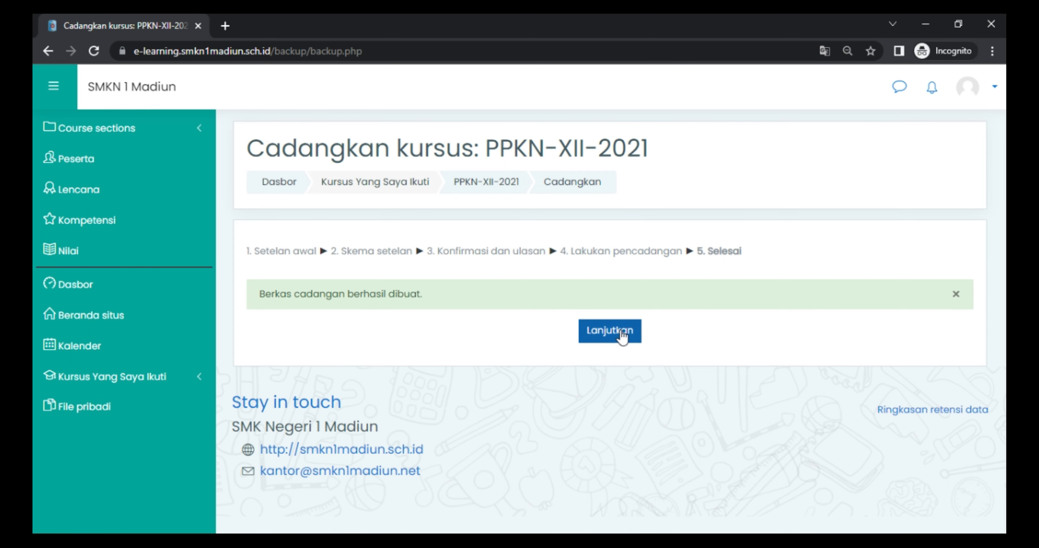
left_click(621, 335)
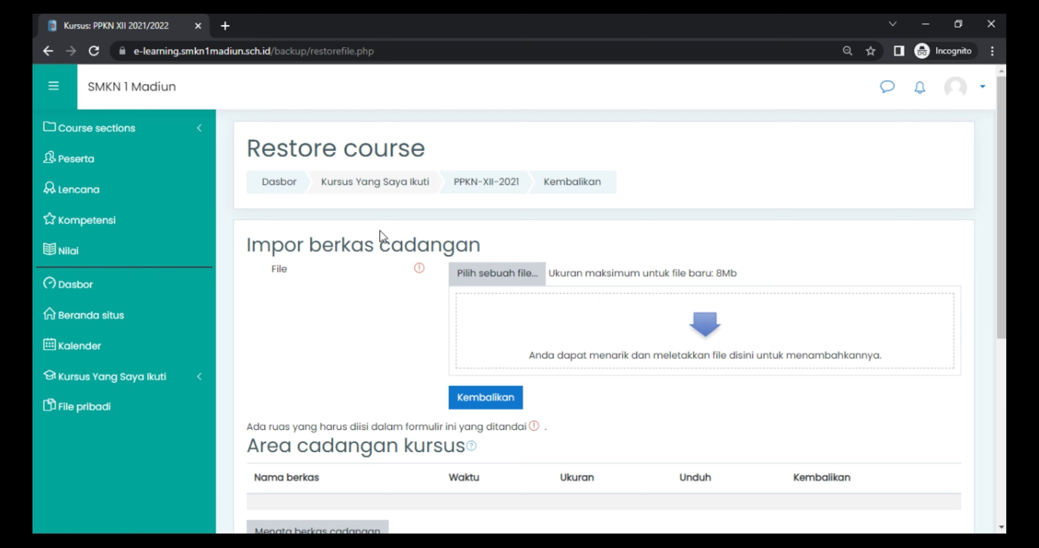
Step: Start restoring the 26 July 2022, 21:25 backup from the private backup area, review its details and continue to the destination stage
scroll(381, 238, "down", 5)
scroll(379, 243, "up", 3)
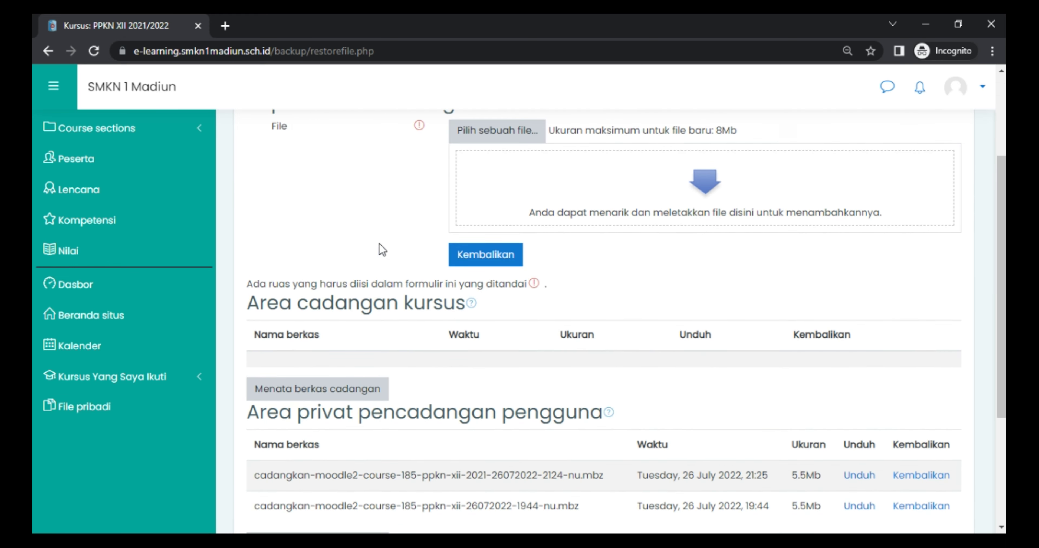
scroll(363, 302, "down", 3)
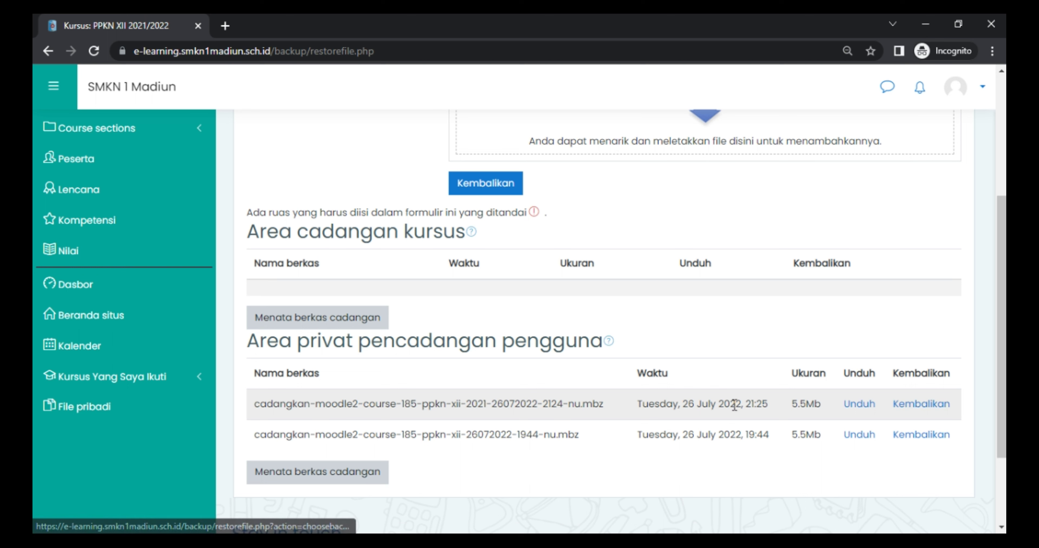
left_click(927, 406)
scroll(645, 318, "down", 4)
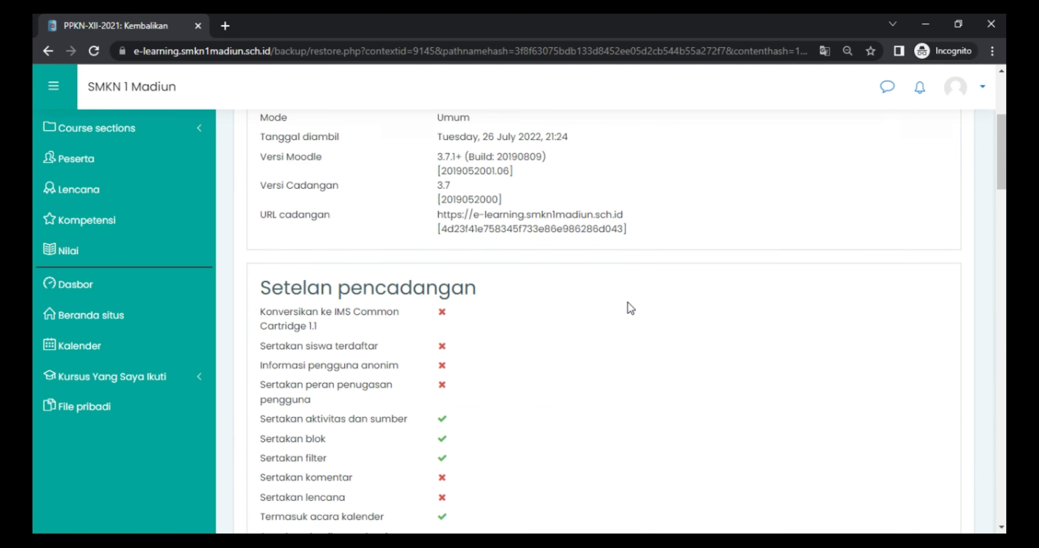
scroll(628, 303, "down", 10)
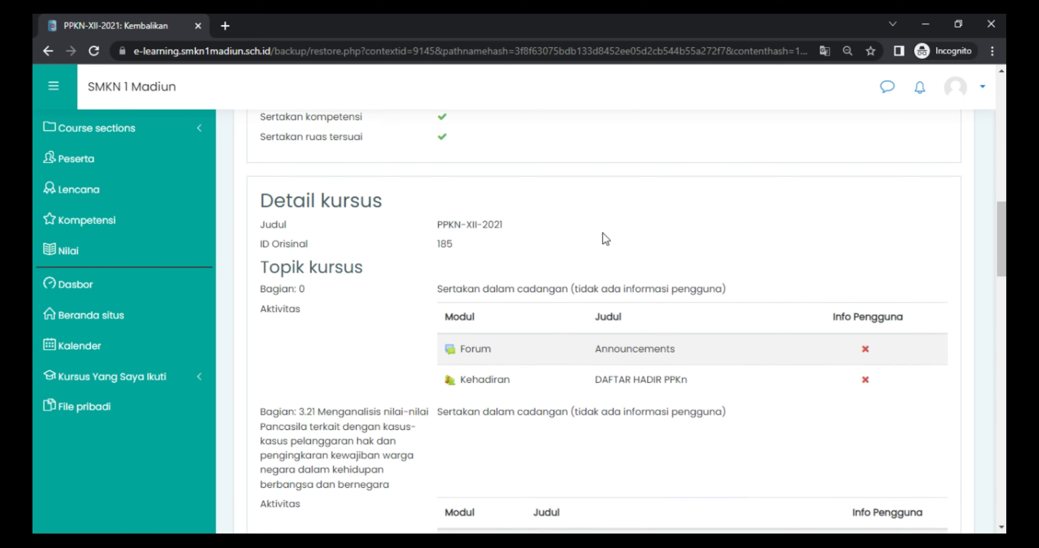
scroll(602, 233, "down", 10)
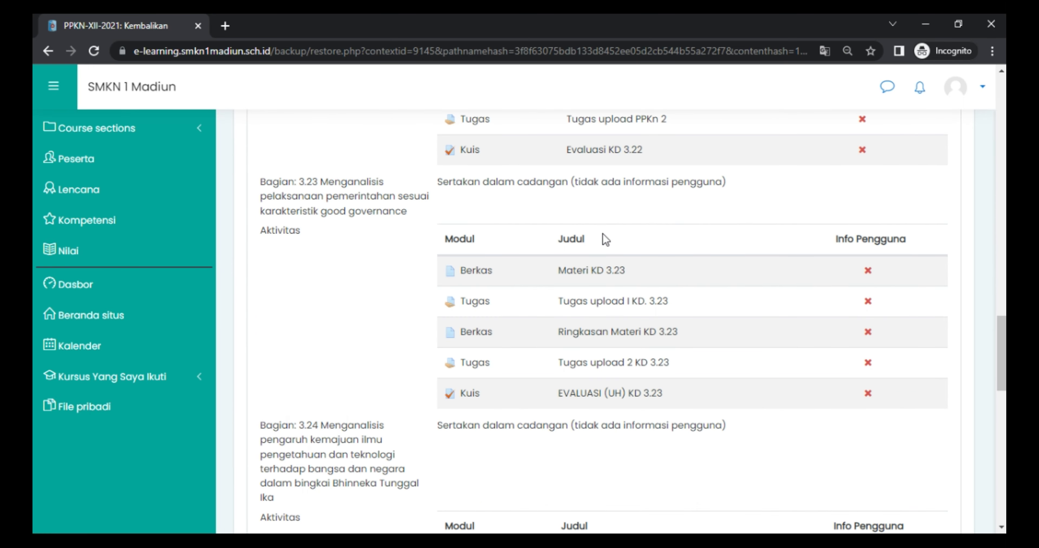
scroll(602, 234, "down", 10)
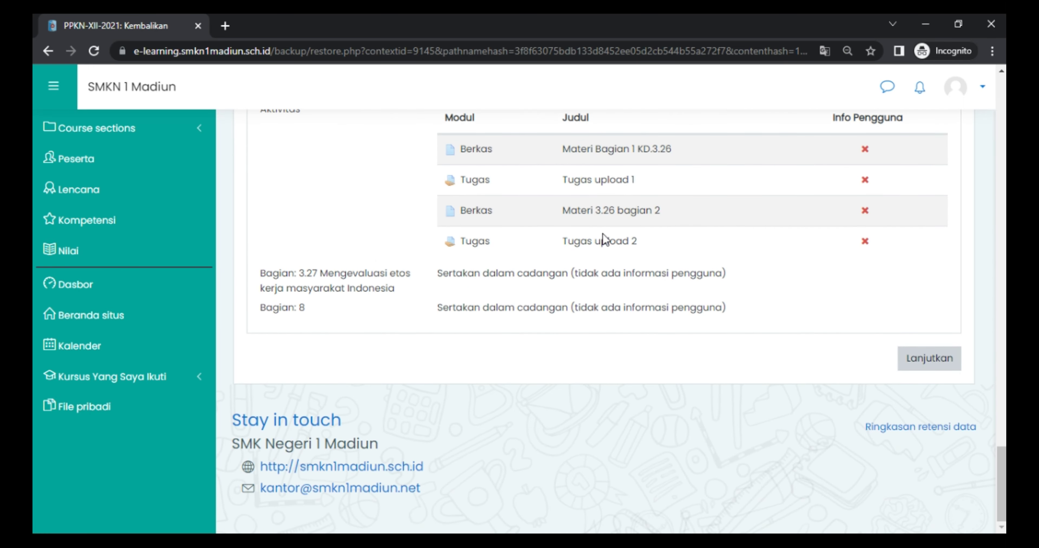
left_click(922, 365)
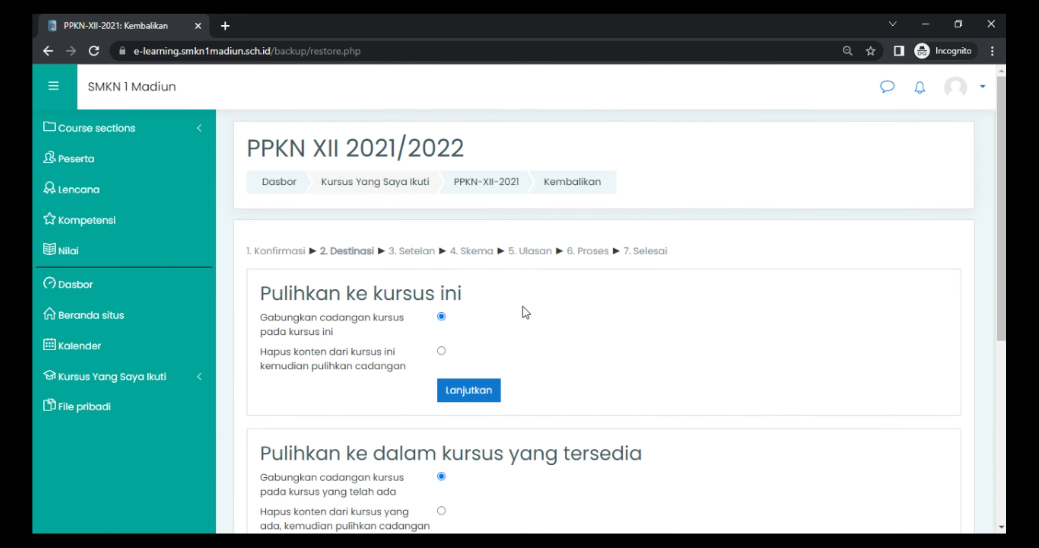
Step: Examine the destination options for restoring into this course or an existing one, and go back to the backup details
scroll(443, 331, "down", 3)
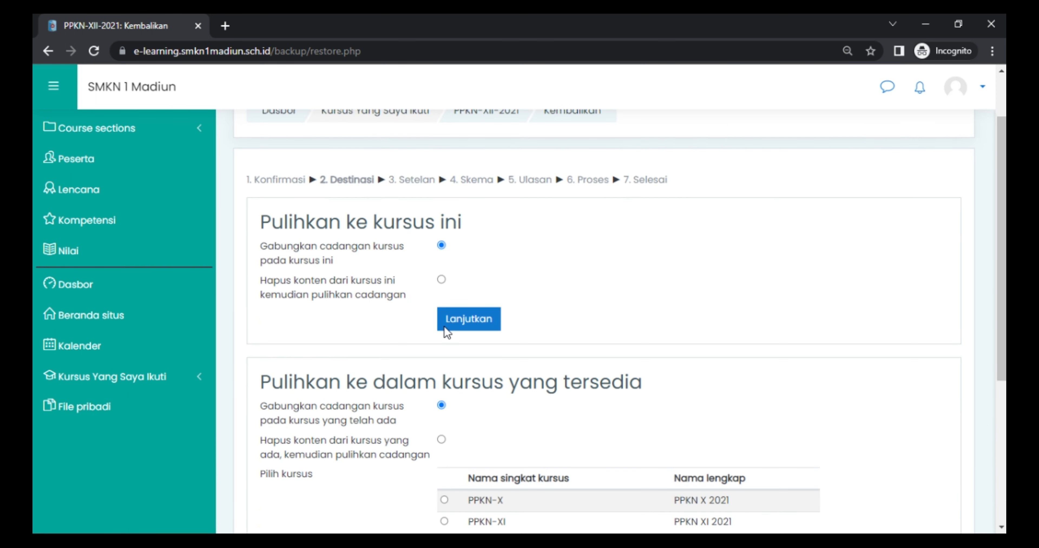
scroll(444, 333, "down", 2)
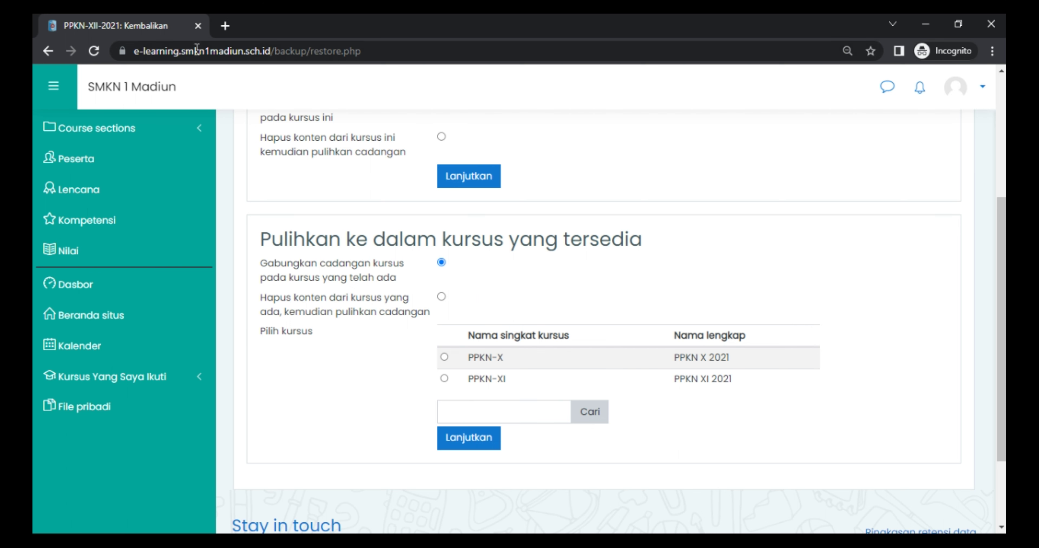
left_click(54, 54)
scroll(348, 191, "up", 10)
scroll(411, 178, "up", 8)
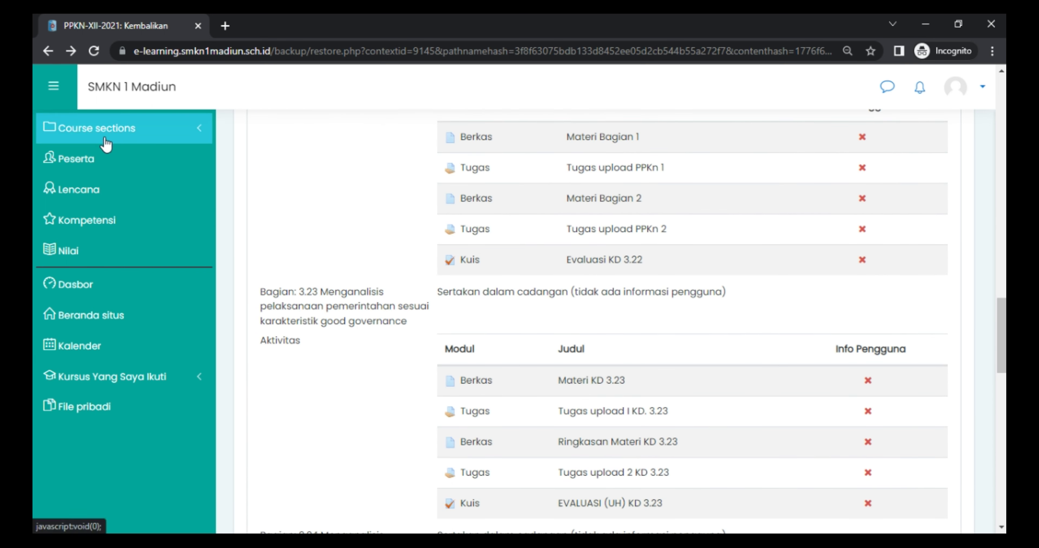
scroll(363, 176, "up", 15)
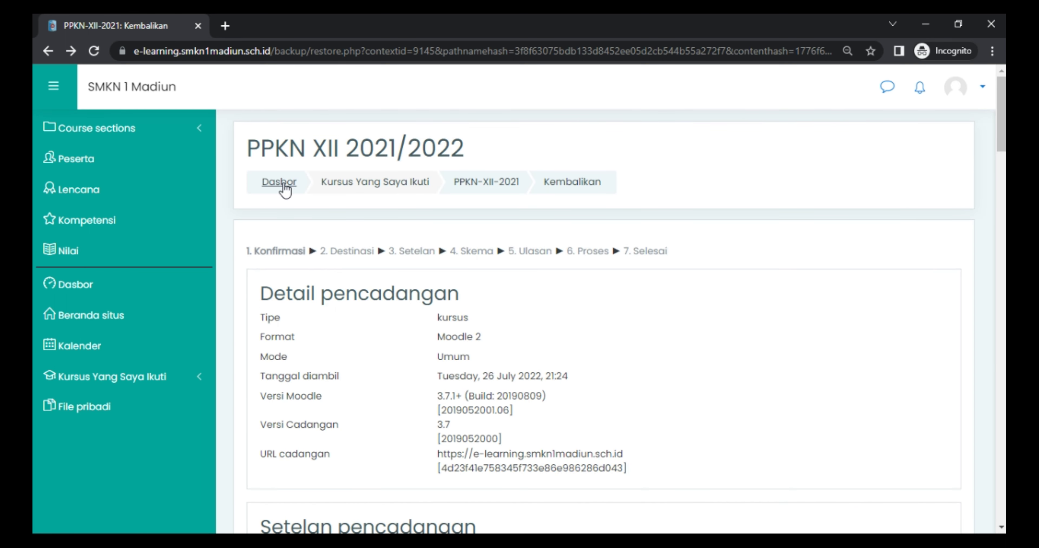
Step: Return to the dashboard and hide the PPKN XII 2021/2022 course from the course overview
left_click(282, 187)
scroll(484, 294, "down", 6)
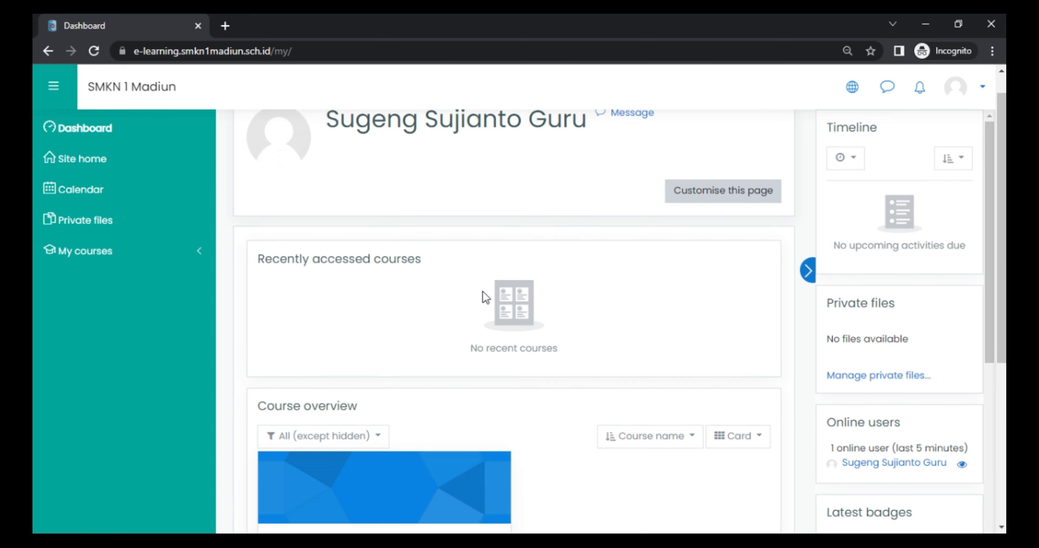
scroll(482, 294, "up", 2)
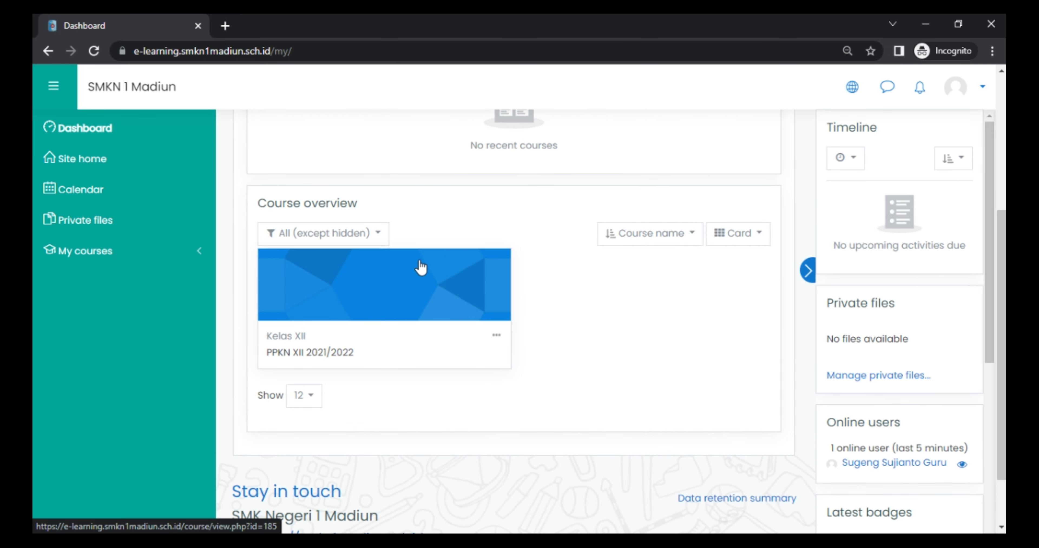
left_click(497, 336)
left_click(458, 382)
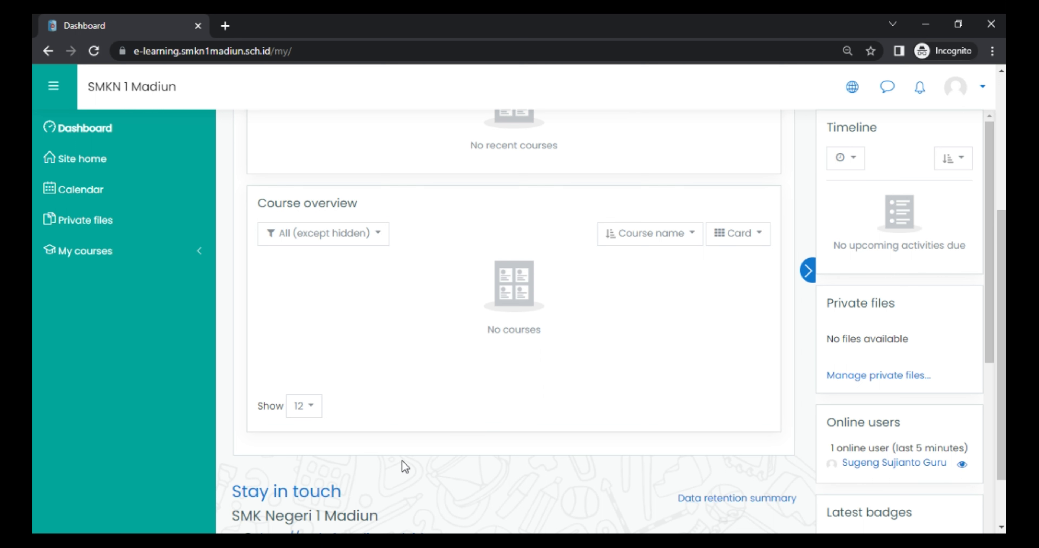
Step: Switch to the Chrome window with course and category management and examine the KELAS XII 2022/2023 category and its subcategories
mouse_move(371, 540)
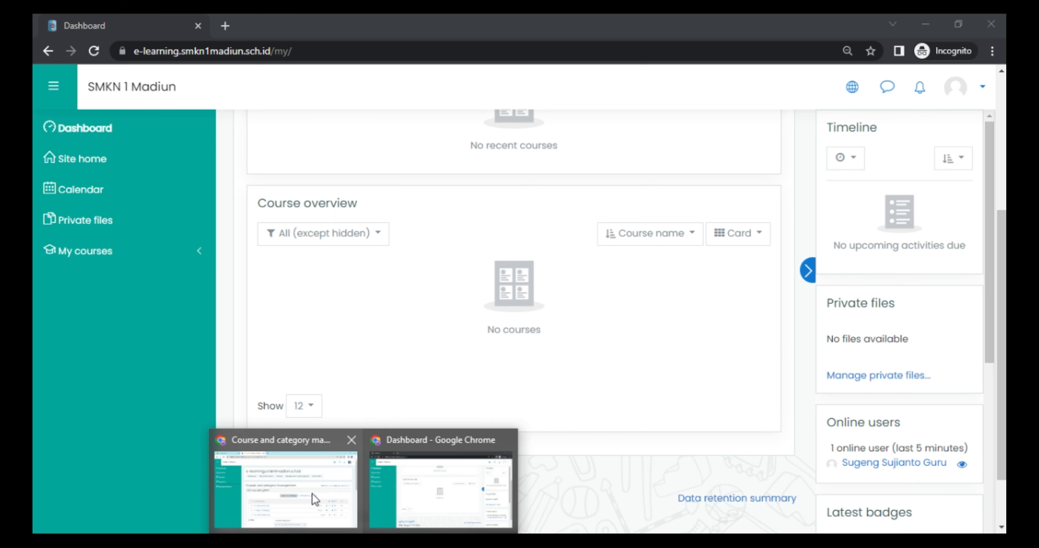
left_click(330, 509)
scroll(479, 238, "down", 3)
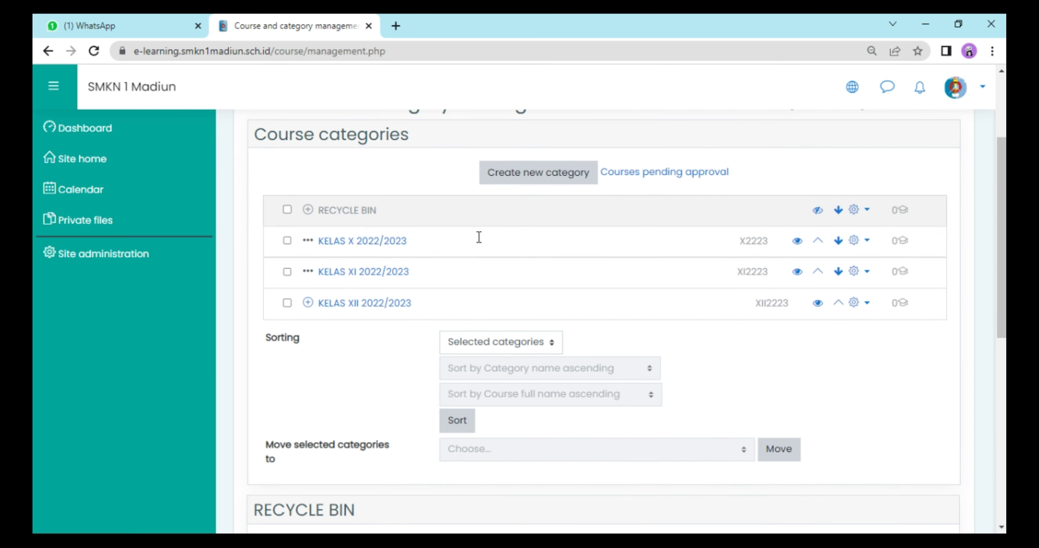
left_click(364, 304)
scroll(454, 228, "down", 10)
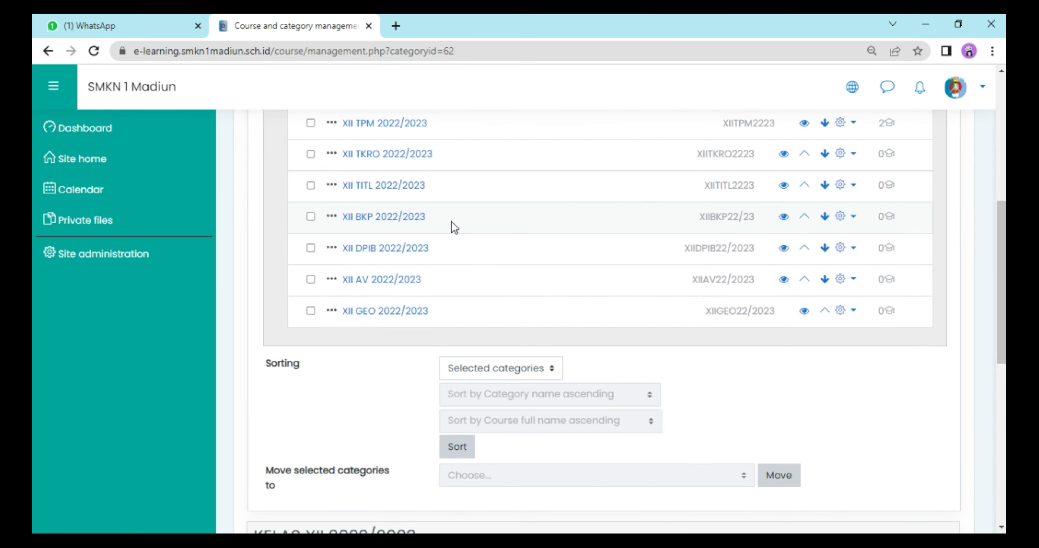
scroll(453, 226, "down", 2)
scroll(453, 226, "up", 4)
scroll(494, 248, "down", 8)
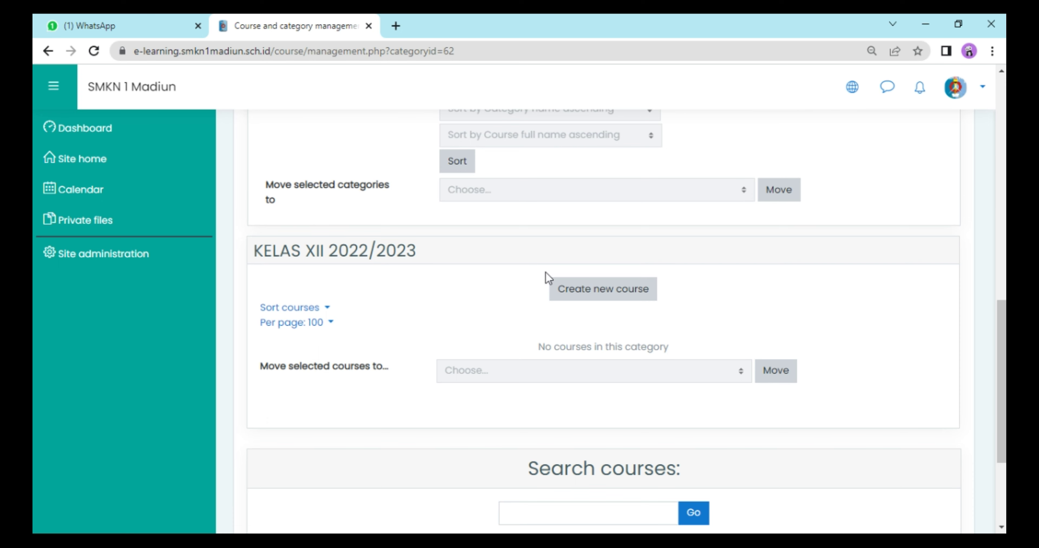
scroll(401, 204, "up", 8)
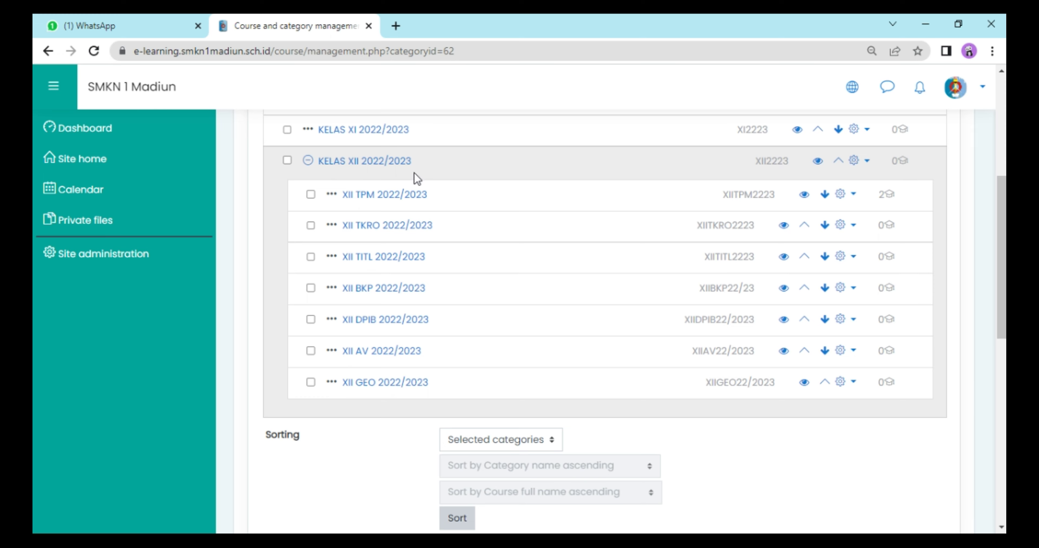
Step: Examine the course lists of the XII GEO 2022/2023 and XII TPM 2022/2023 subcategories
left_click(392, 383)
scroll(507, 278, "down", 5)
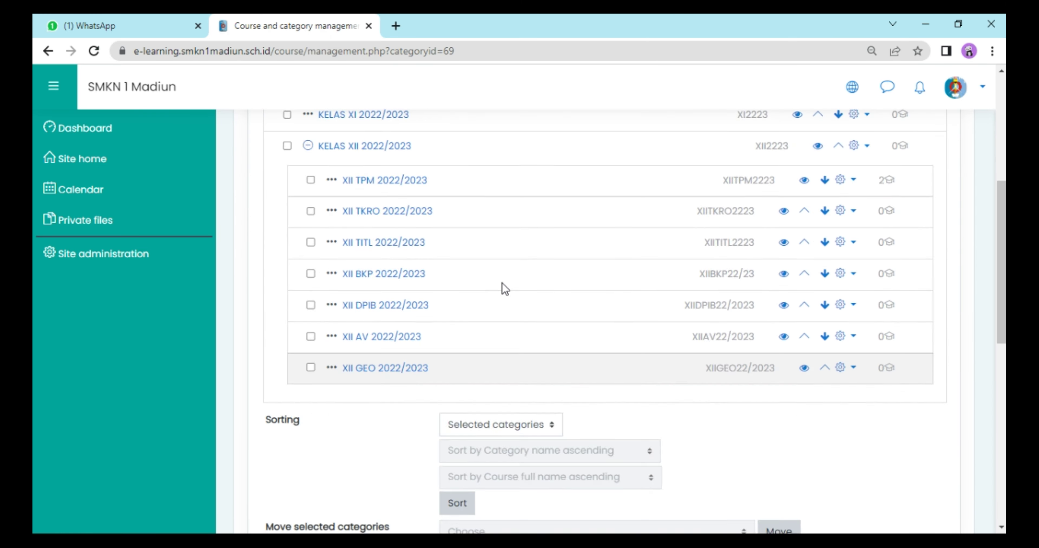
scroll(502, 286, "down", 10)
scroll(464, 262, "up", 14)
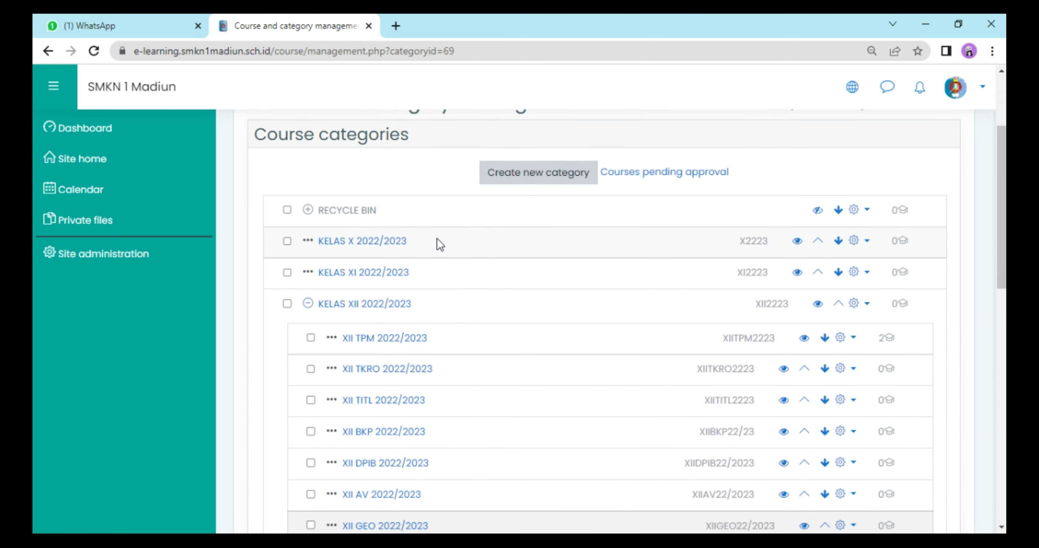
left_click(404, 337)
scroll(457, 266, "down", 15)
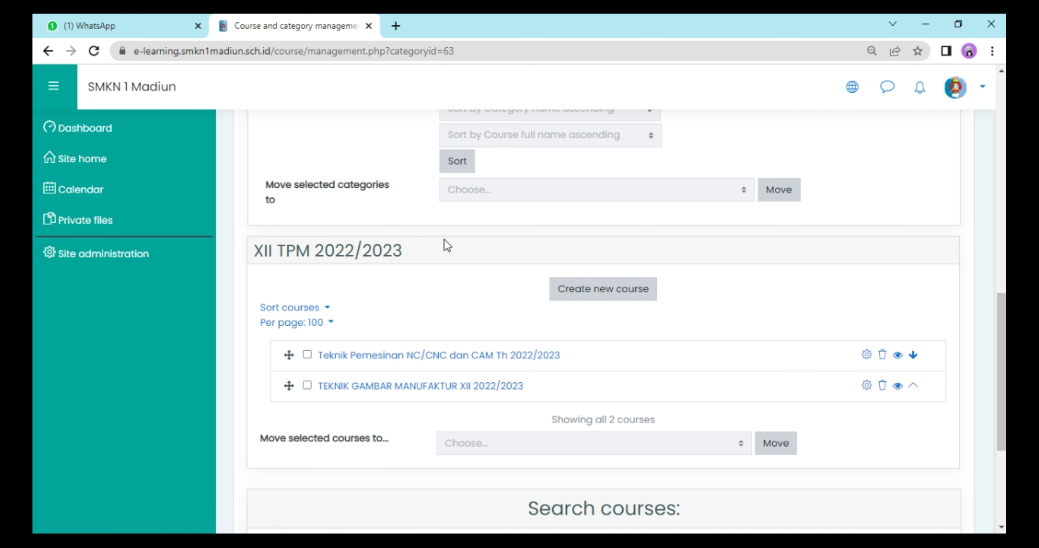
scroll(444, 234, "up", 6)
scroll(592, 183, "up", 3)
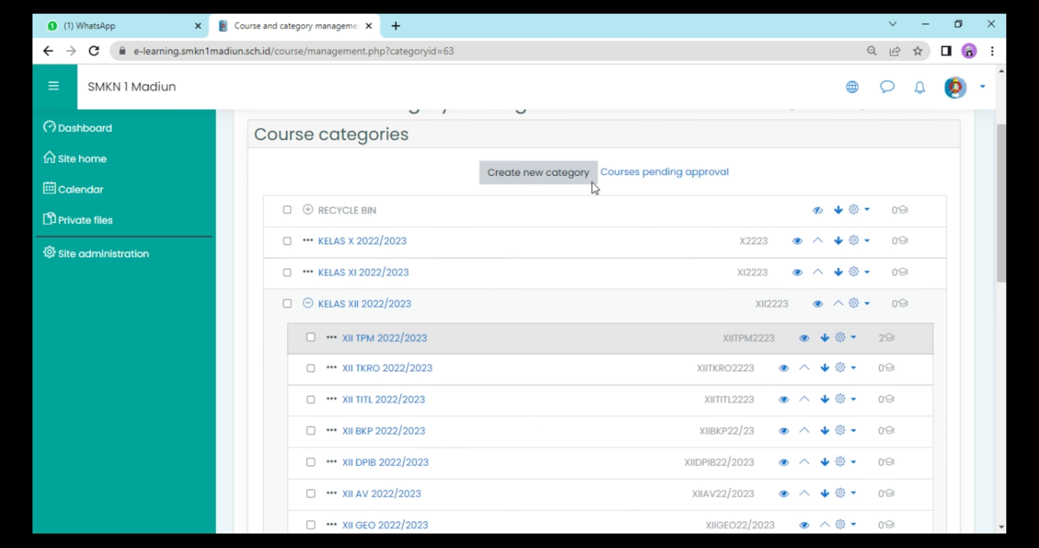
Step: Start a new course in the KELAS XII 2022/2023 category with full name PPKN XII 2022/2023 and short name ppknxii2223
left_click(374, 305)
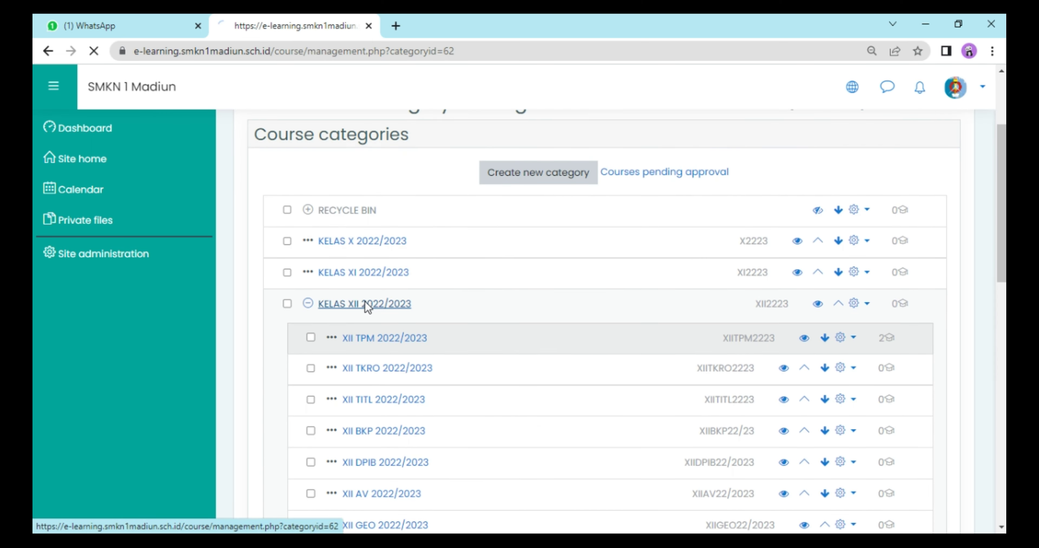
scroll(548, 206, "down", 10)
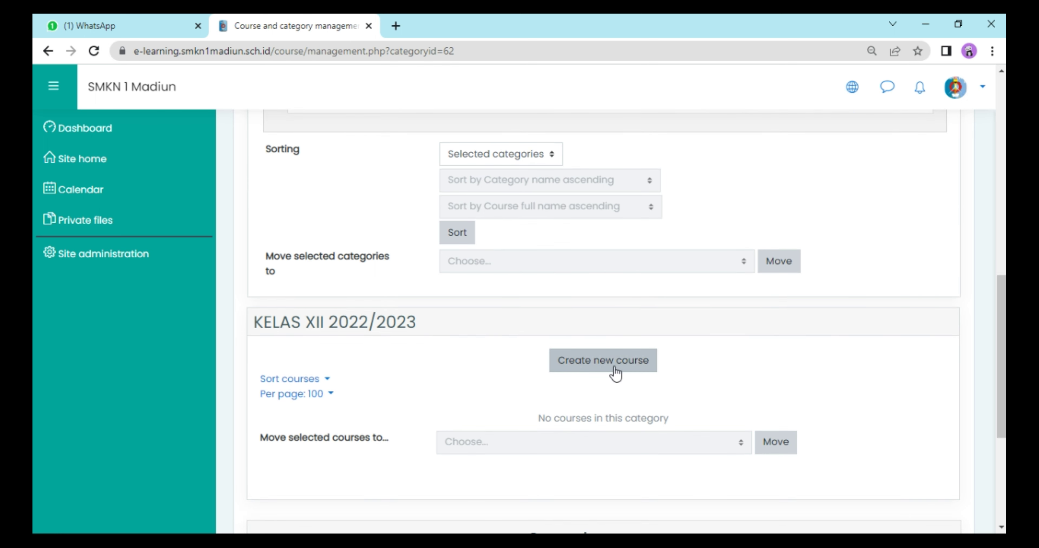
left_click(605, 365)
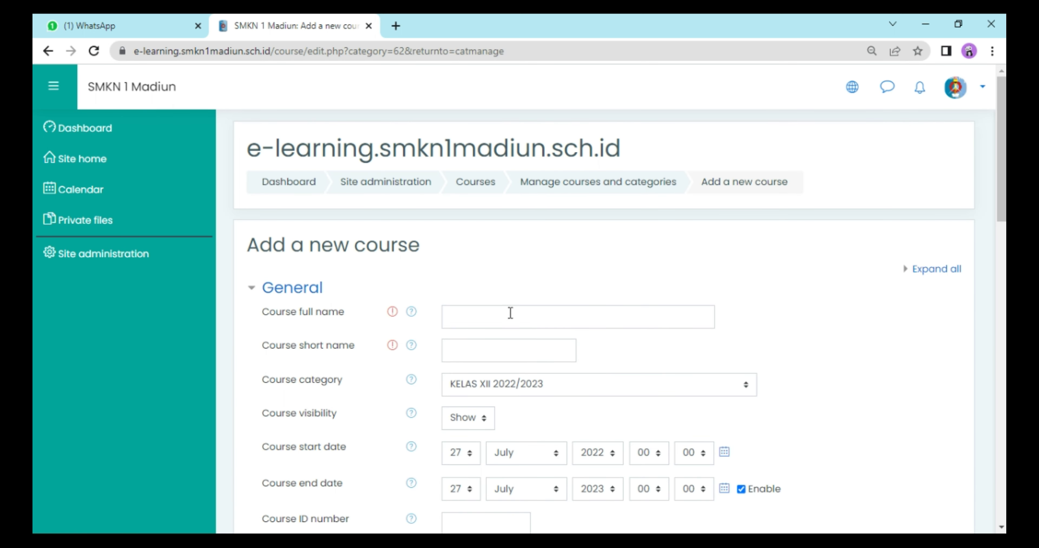
left_click(508, 314)
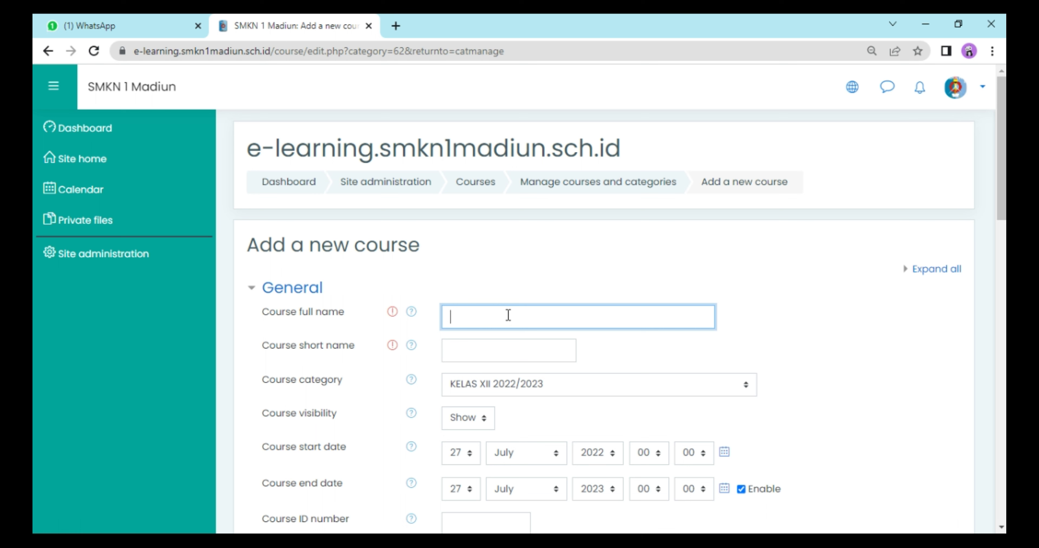
type("PPKN XII 2022/2023")
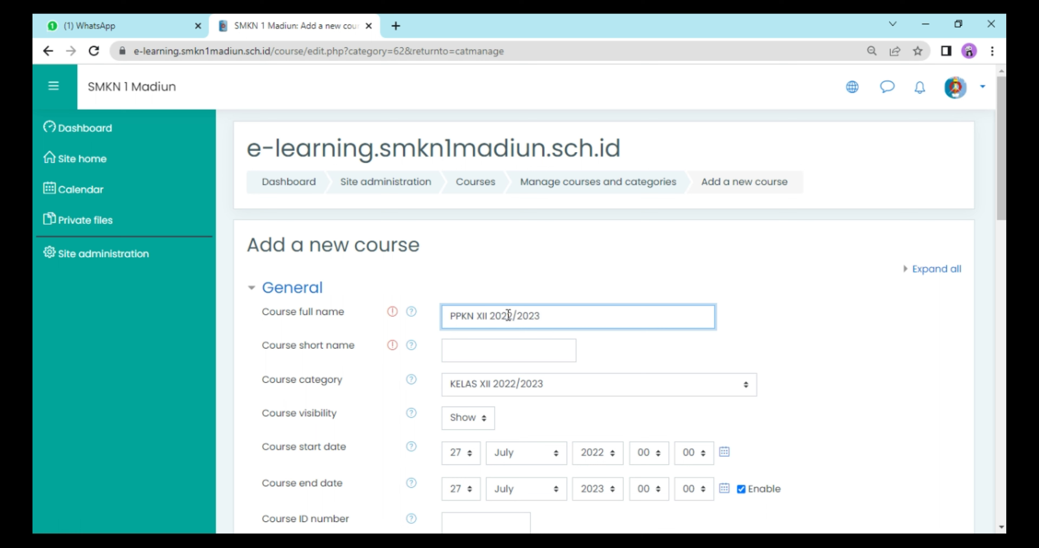
left_click(502, 349)
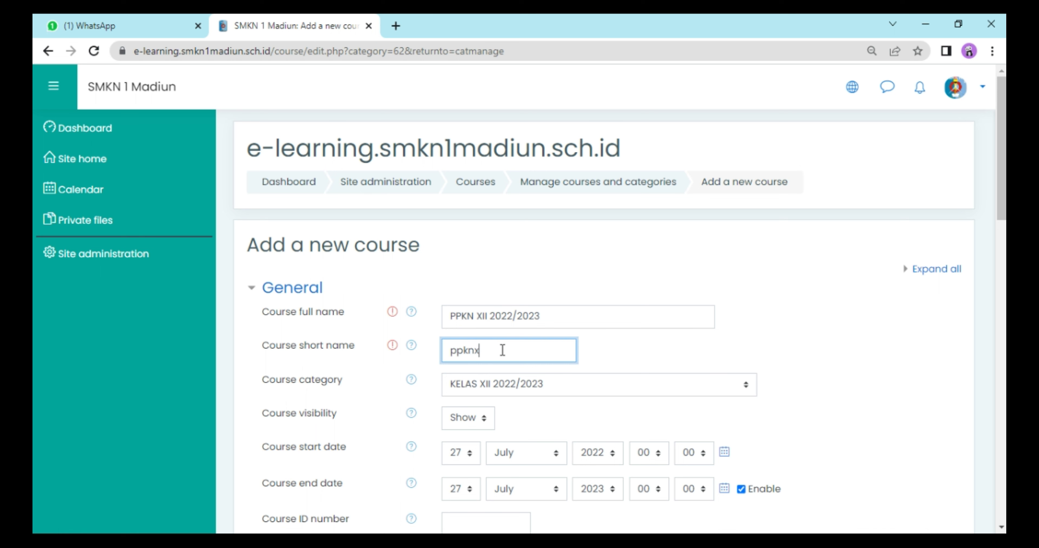
type("ppknxii23")
type("3")
Step: Set the course layout to Show one section per page, save the new course and return to category management
scroll(527, 345, "down", 5)
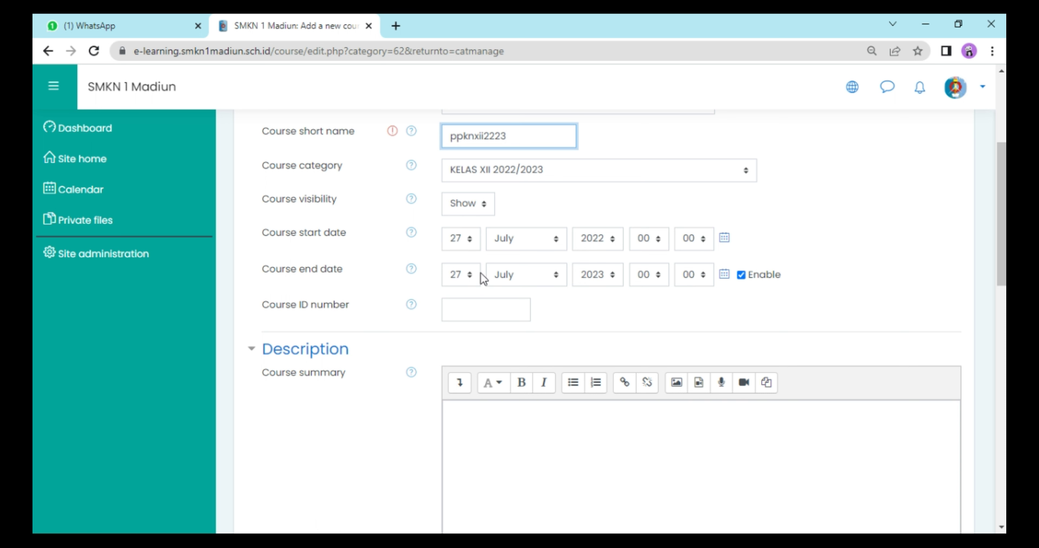
scroll(450, 291, "down", 7)
scroll(448, 289, "down", 9)
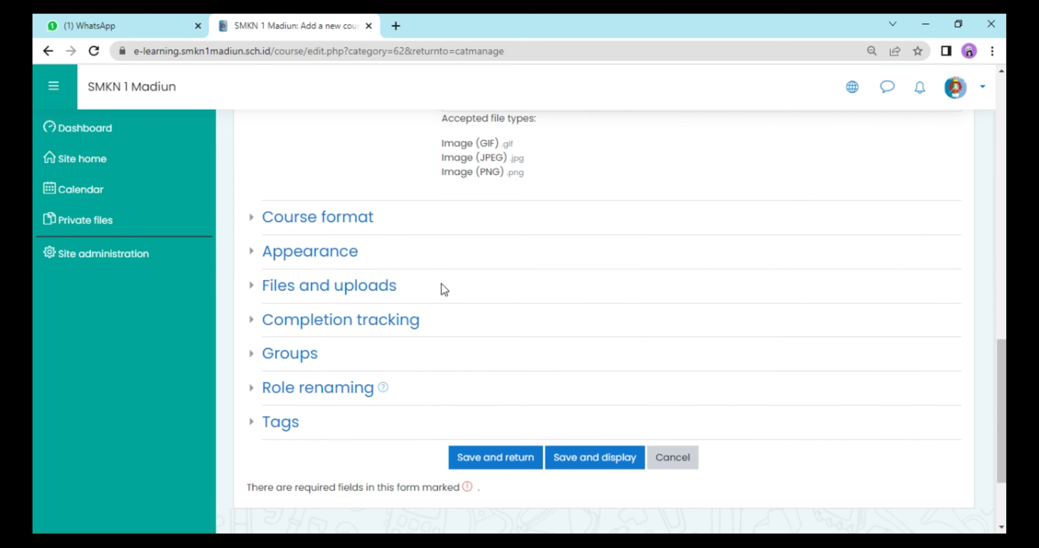
left_click(254, 226)
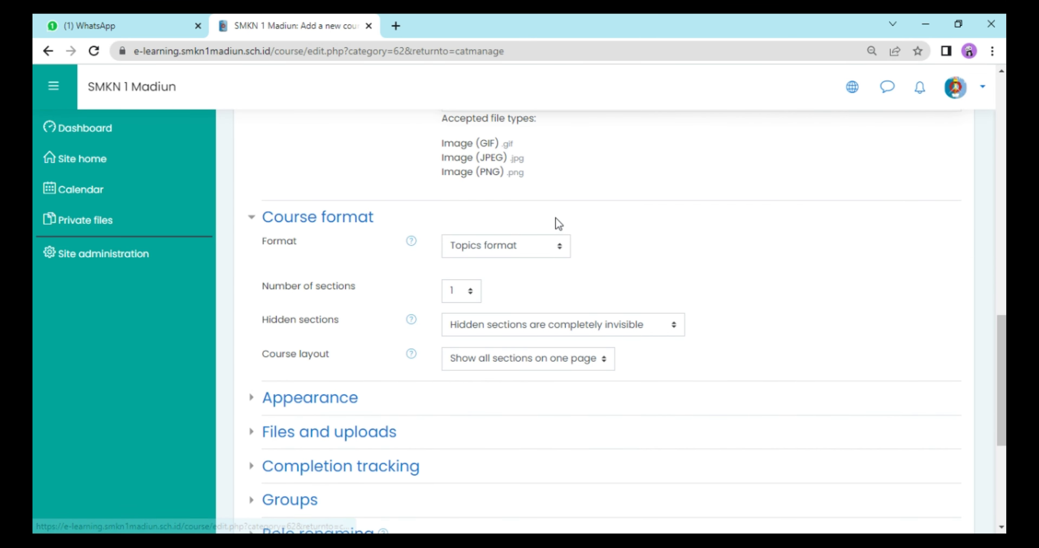
left_click(470, 360)
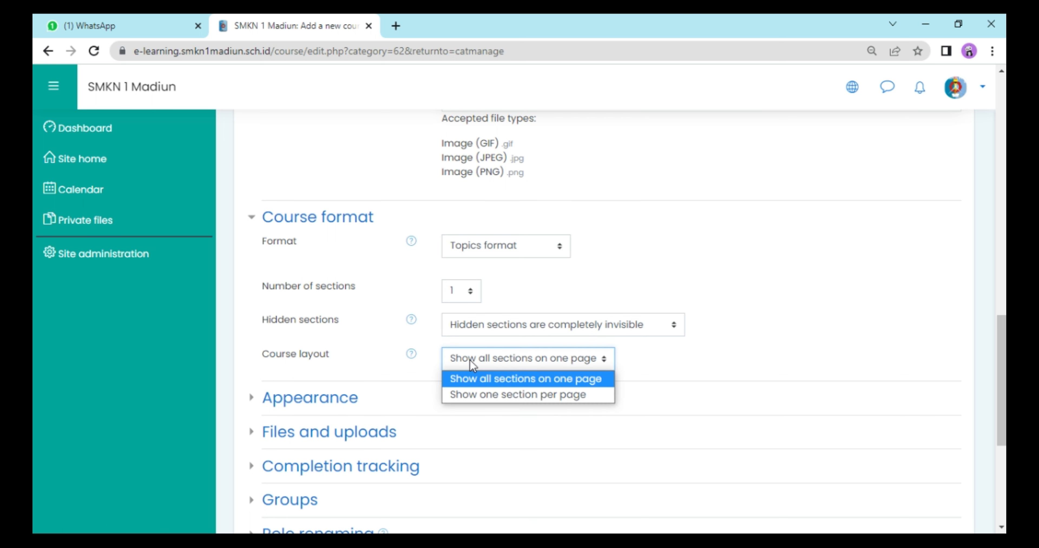
left_click(480, 394)
scroll(403, 329, "down", 5)
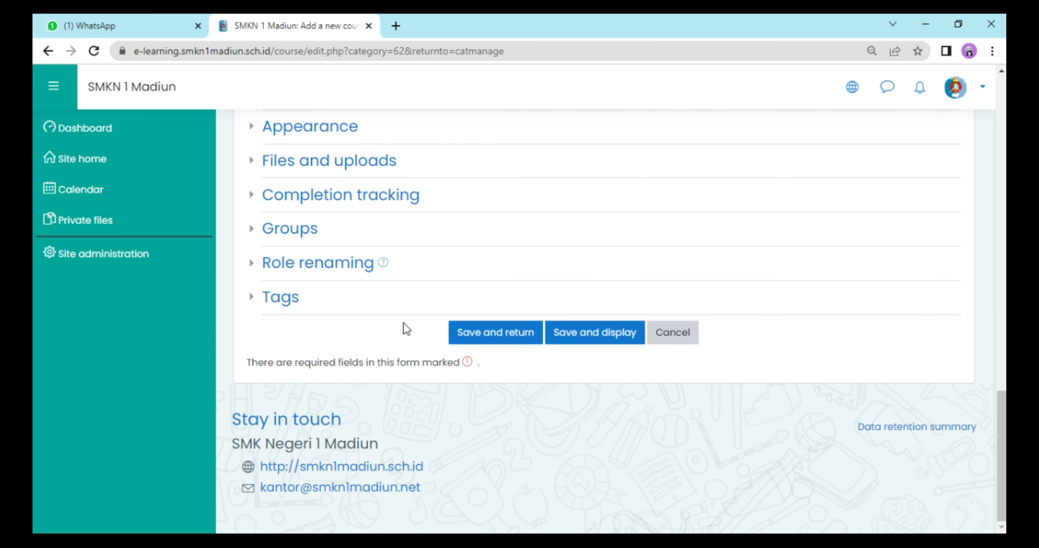
left_click(510, 339)
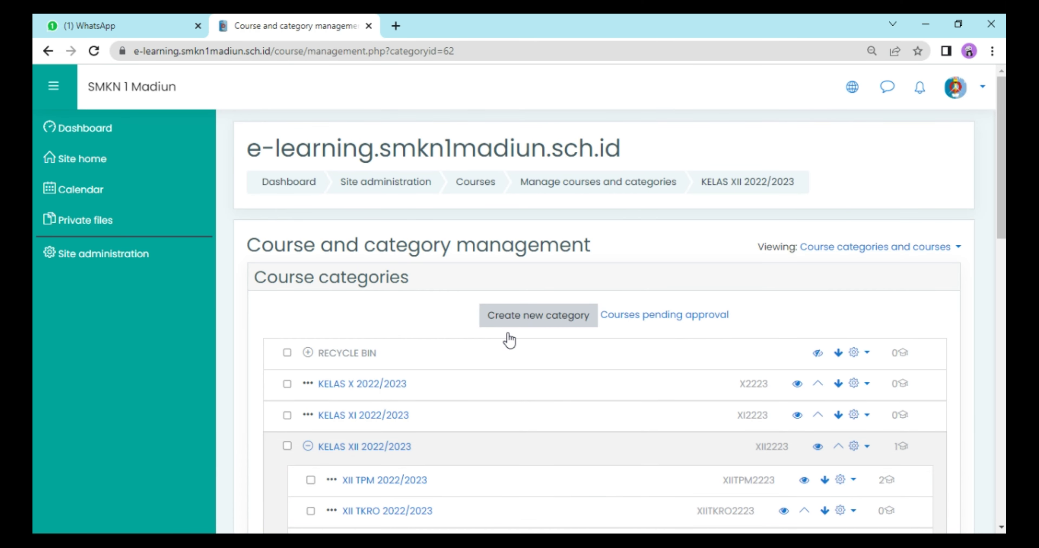
Step: Select the PPKN XII 2022/2023 course in the KELAS XII 2022/2023 category and open its enrolled users page
scroll(508, 335, "down", 15)
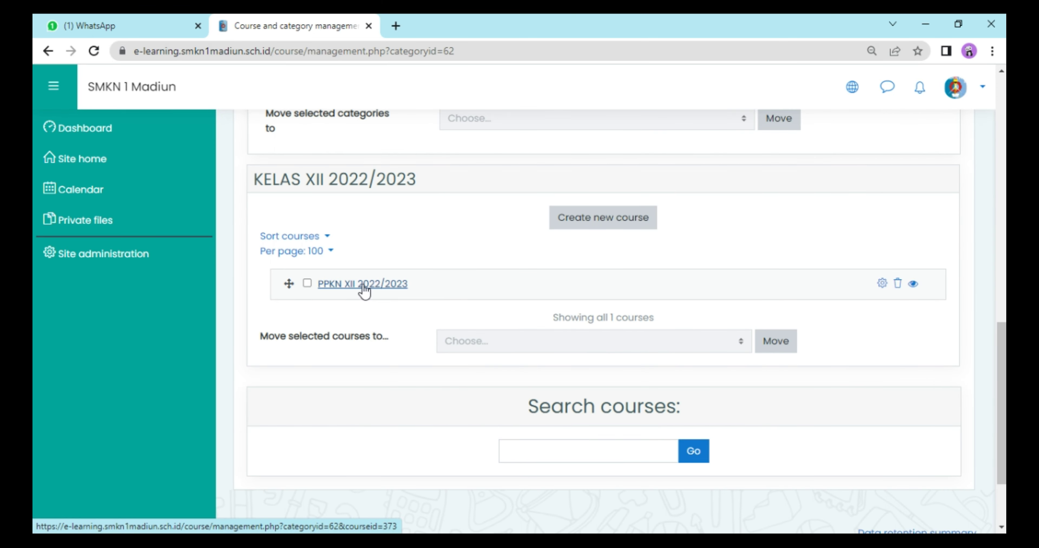
left_click(386, 287)
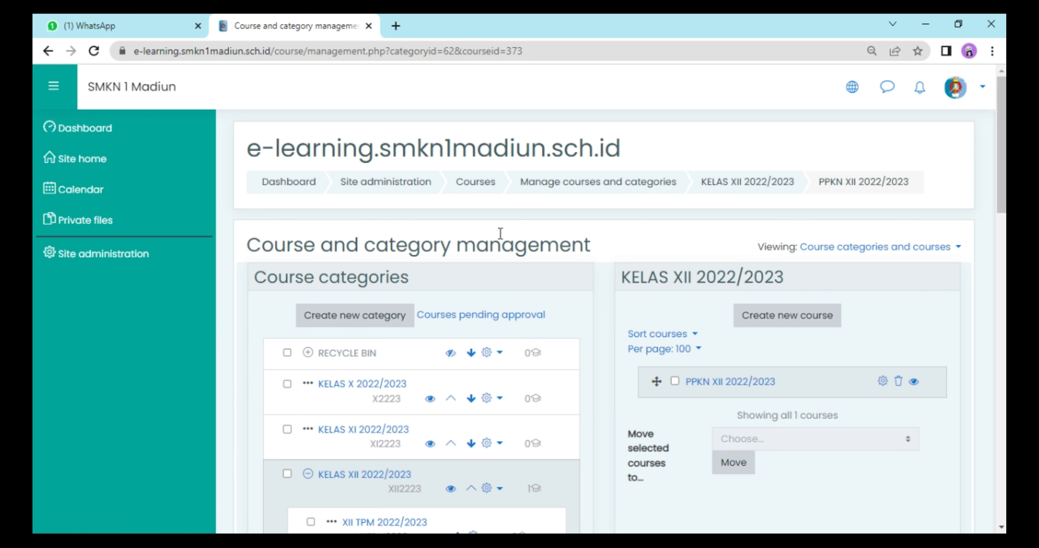
scroll(594, 258, "down", 6)
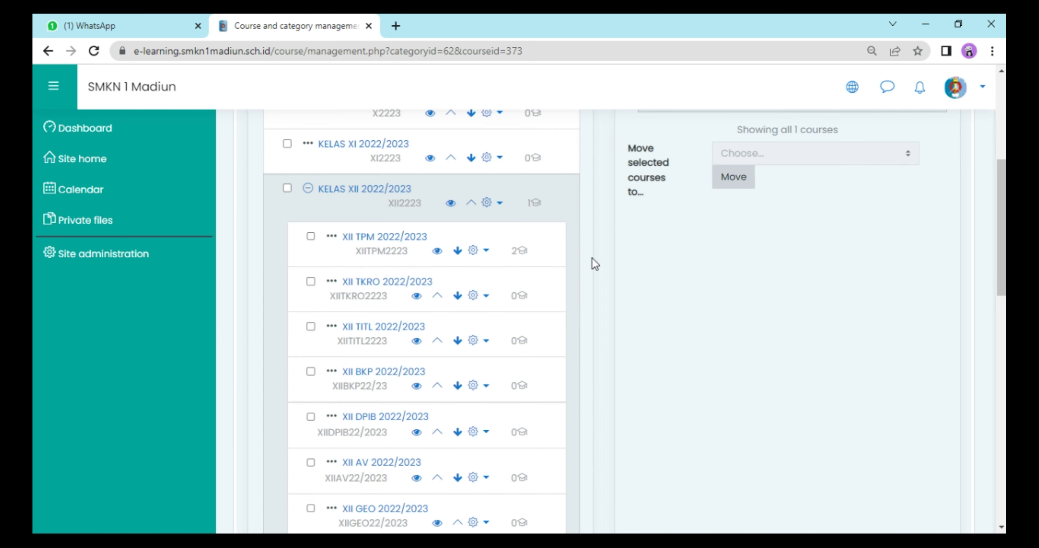
scroll(595, 264, "down", 12)
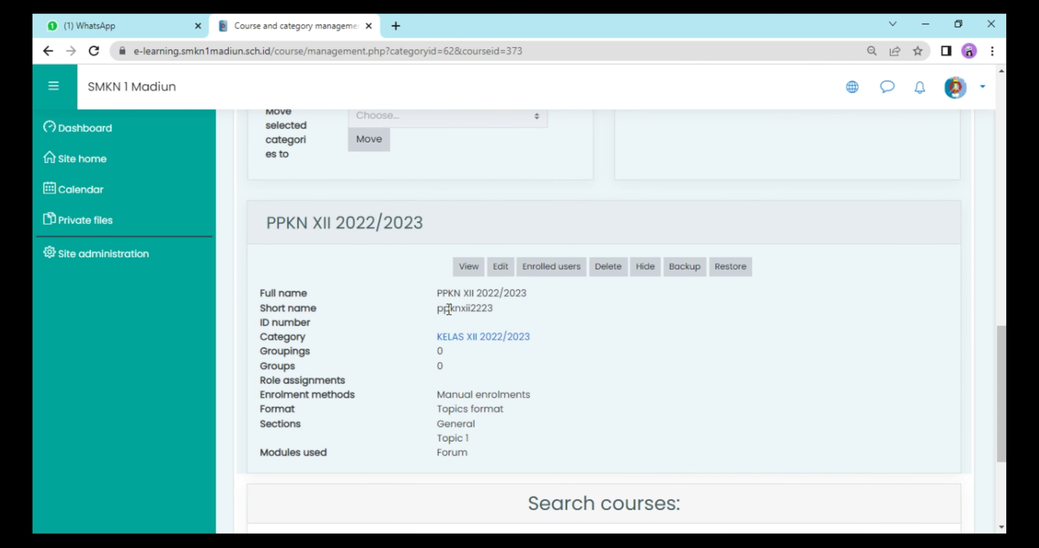
left_click(548, 269)
scroll(547, 270, "down", 3)
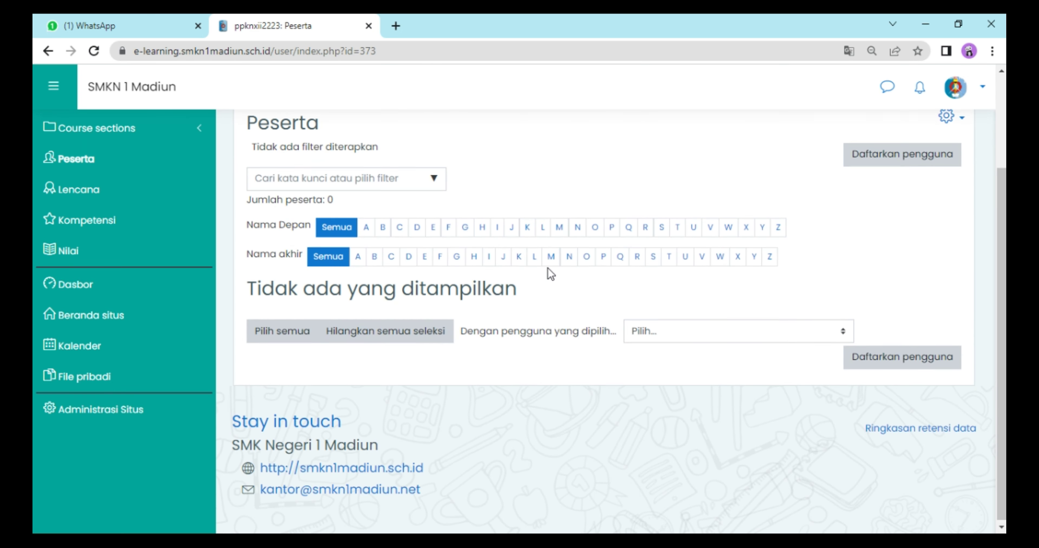
Step: Start enrolling users with the Pengajar role and add the first teacher by searching for their name
left_click(901, 154)
left_click(511, 238)
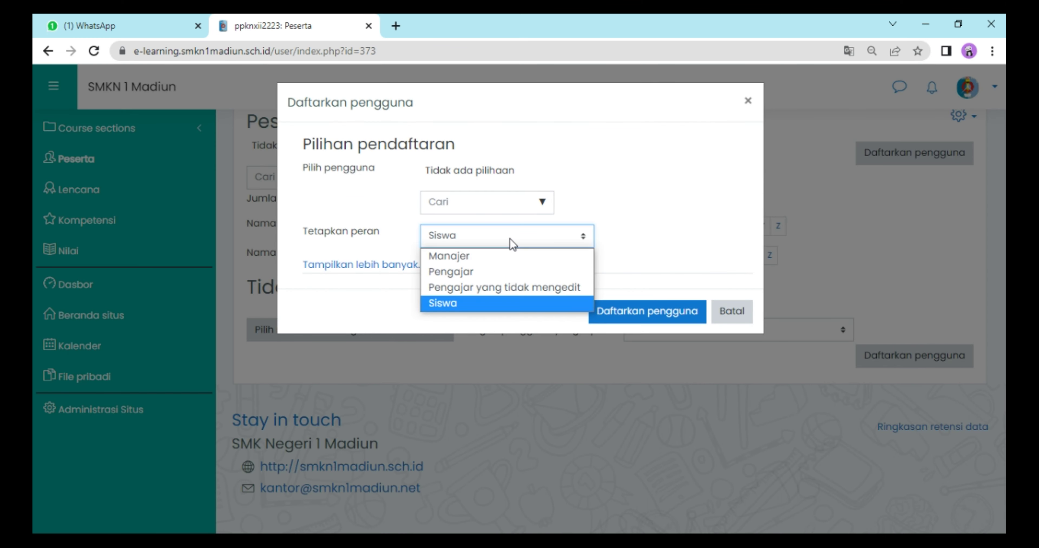
left_click(498, 272)
left_click(487, 206)
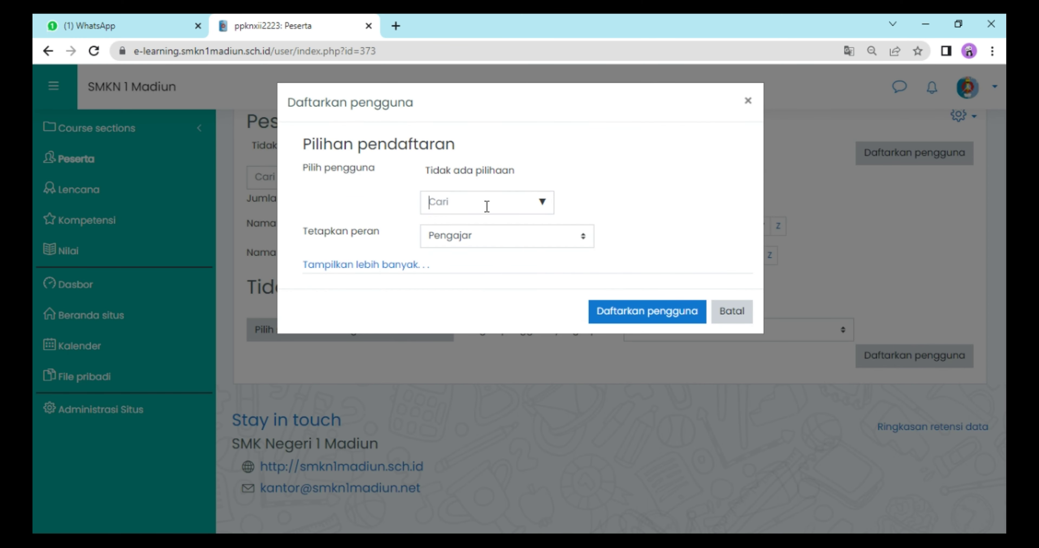
type("sugeng")
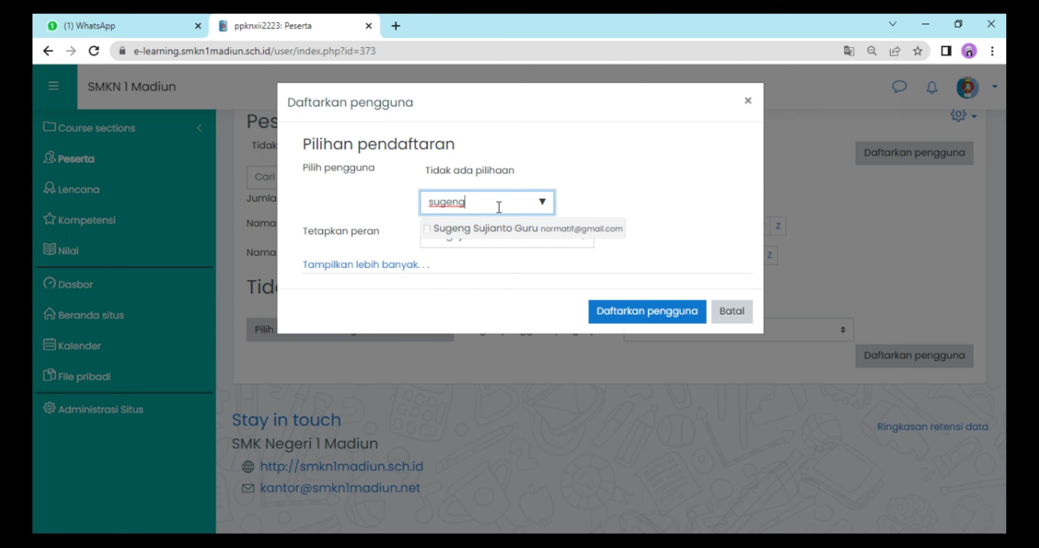
left_click(503, 231)
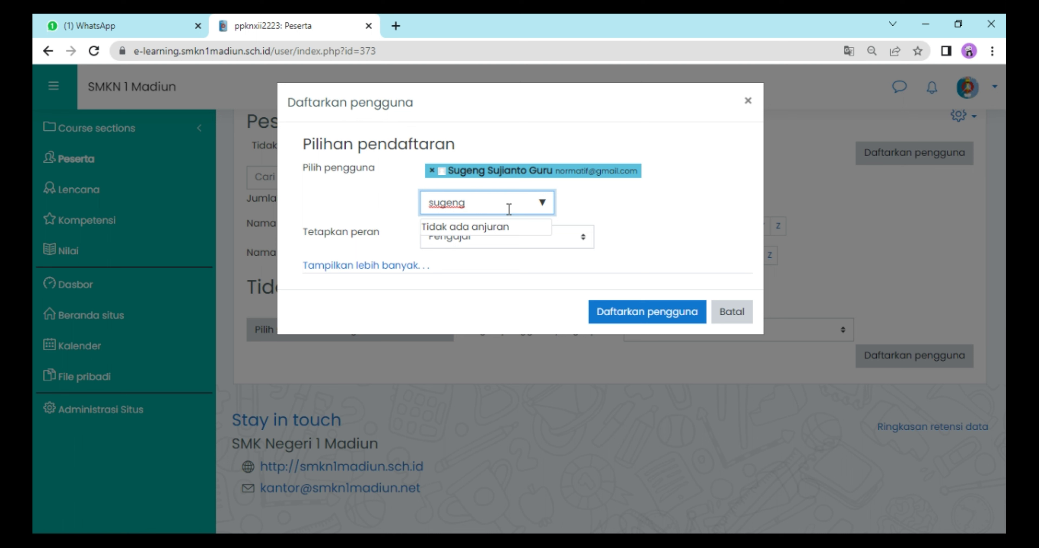
Step: Add two more teachers to the selection by name and enrol all selected users in the course
double_click(500, 204)
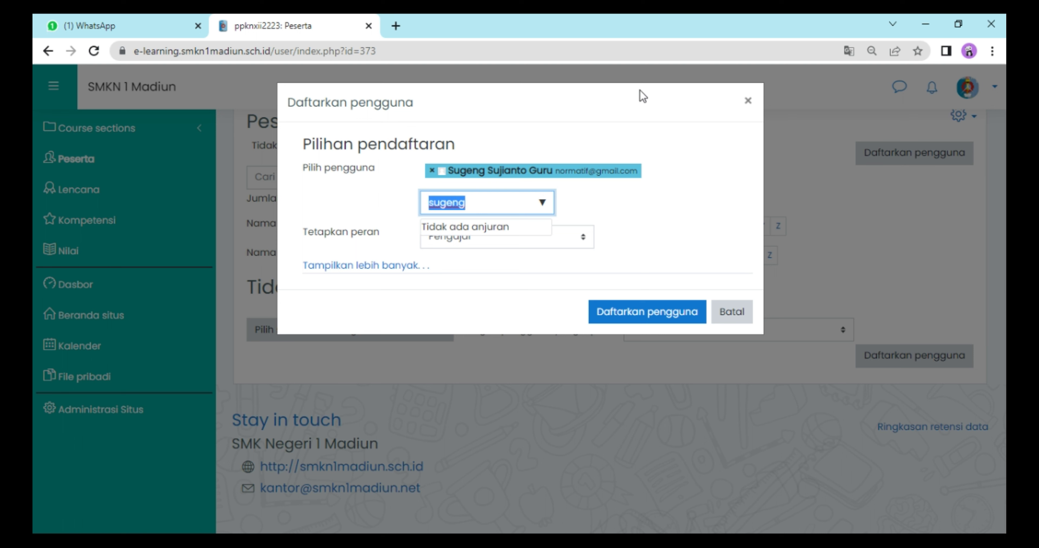
type("sukku")
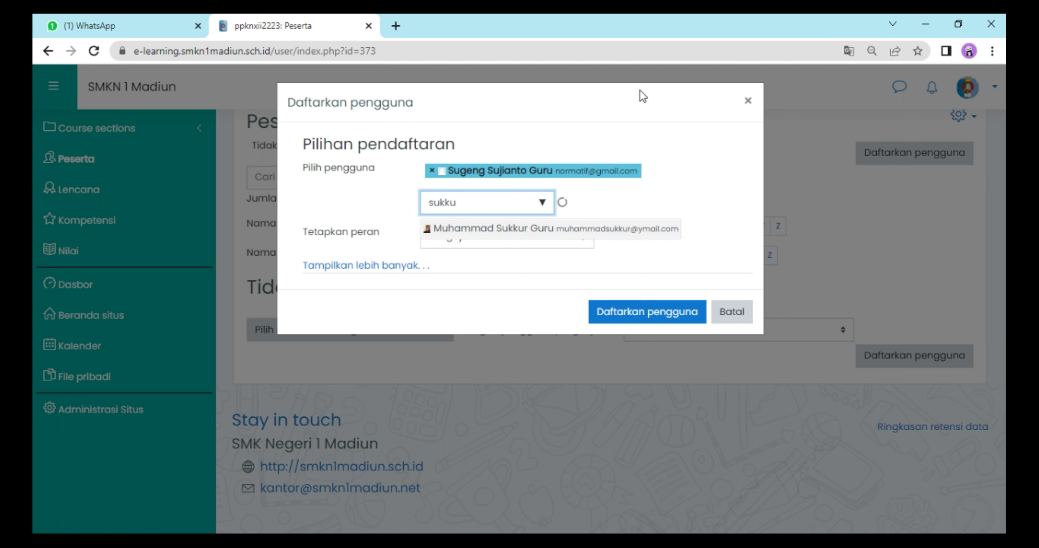
left_click(616, 229)
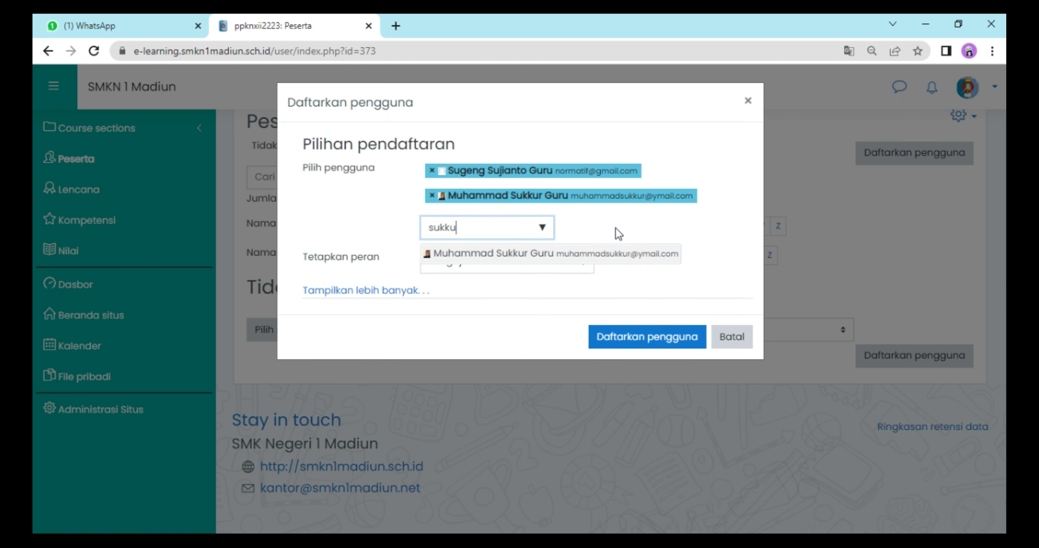
double_click(452, 228)
type("e")
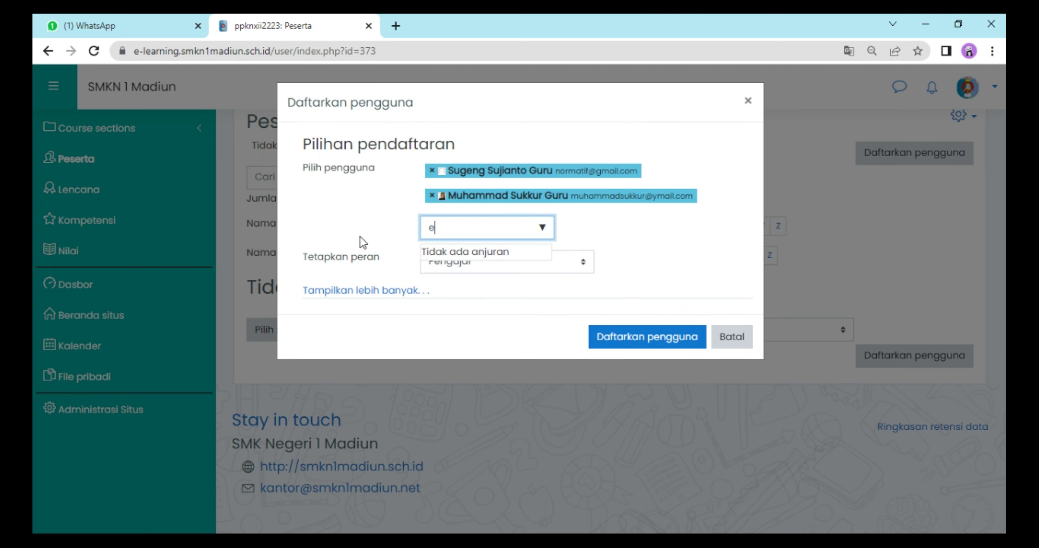
type("rna")
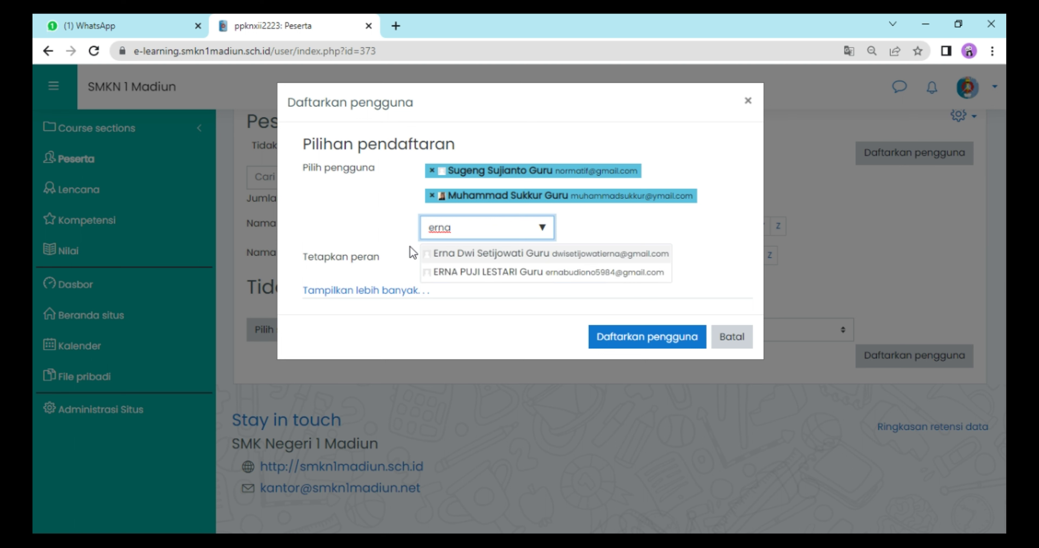
left_click(483, 261)
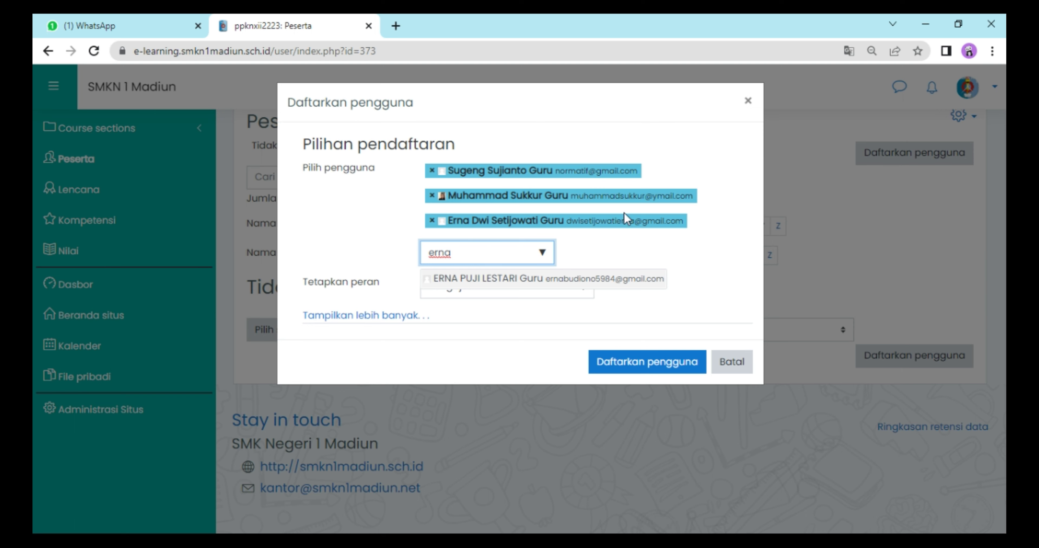
left_click(636, 364)
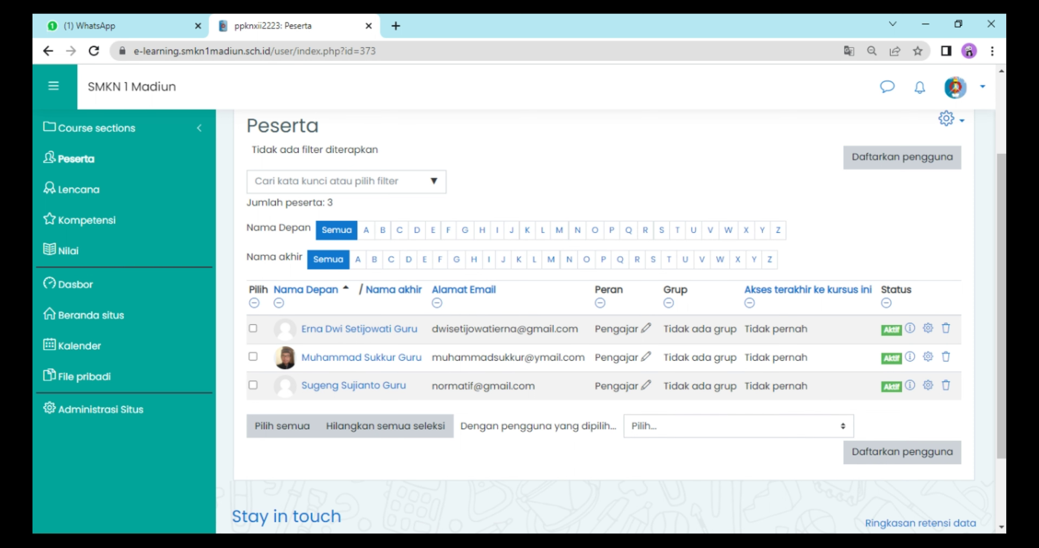
Step: Switch to the teacher's Incognito window, reload the dashboard and open the PPKN XII 2022/2023 course
left_click(420, 505)
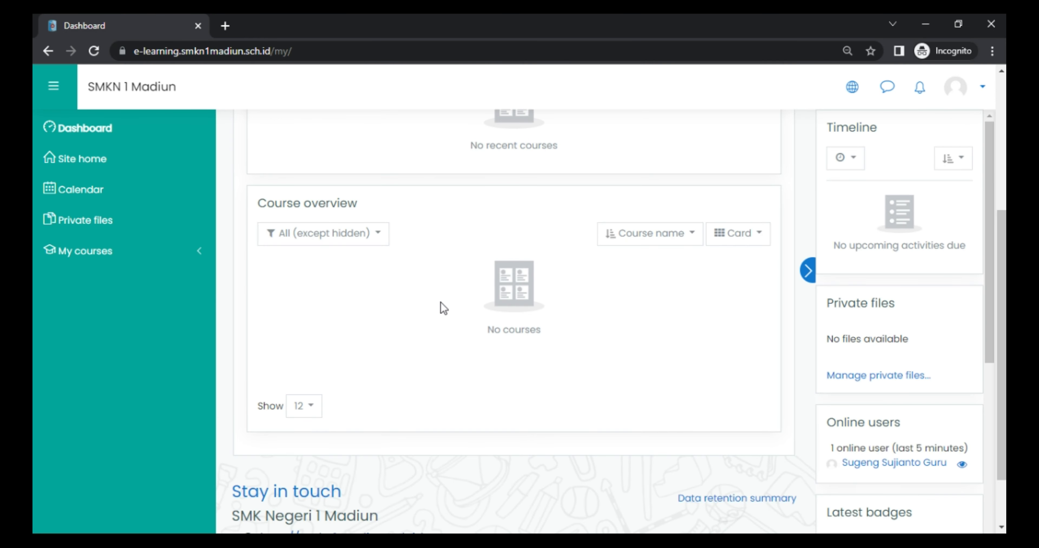
scroll(441, 304, "down", 2)
scroll(440, 304, "up", 6)
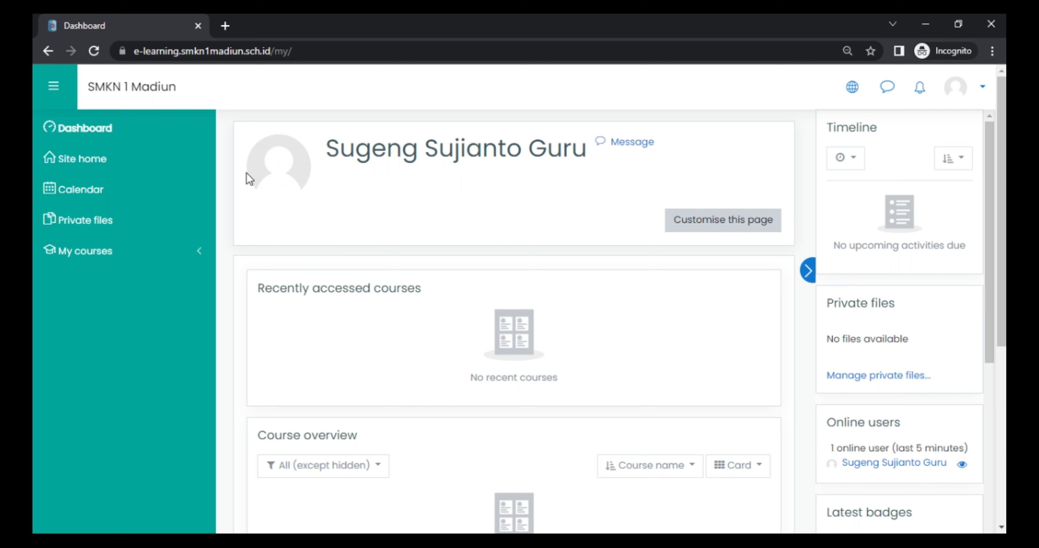
left_click(94, 51)
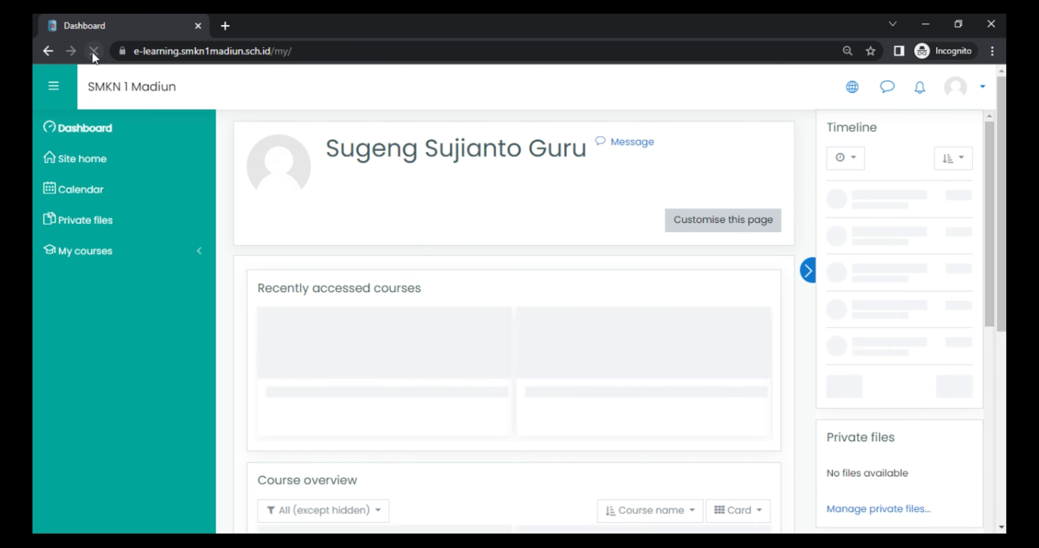
scroll(508, 224, "down", 5)
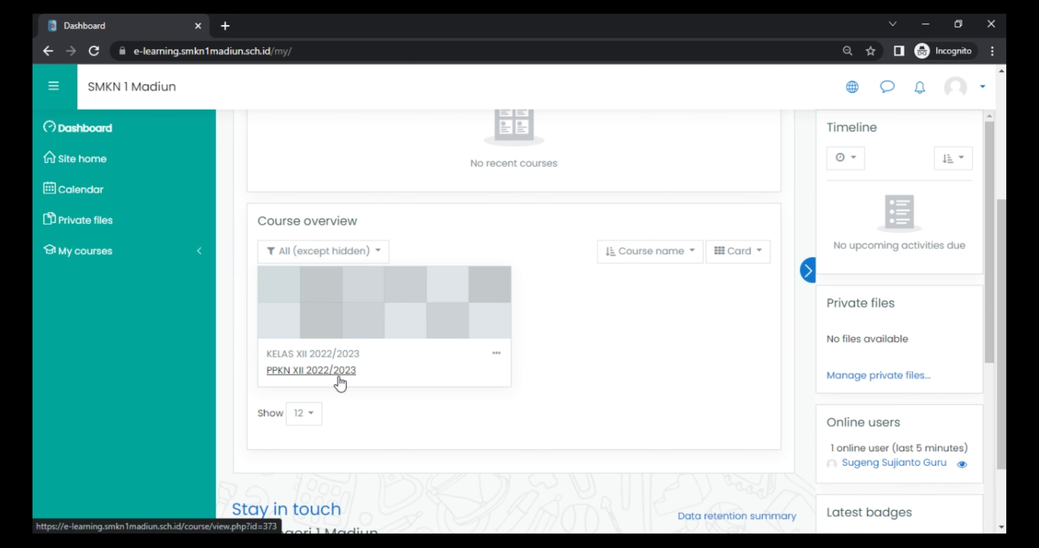
left_click(379, 313)
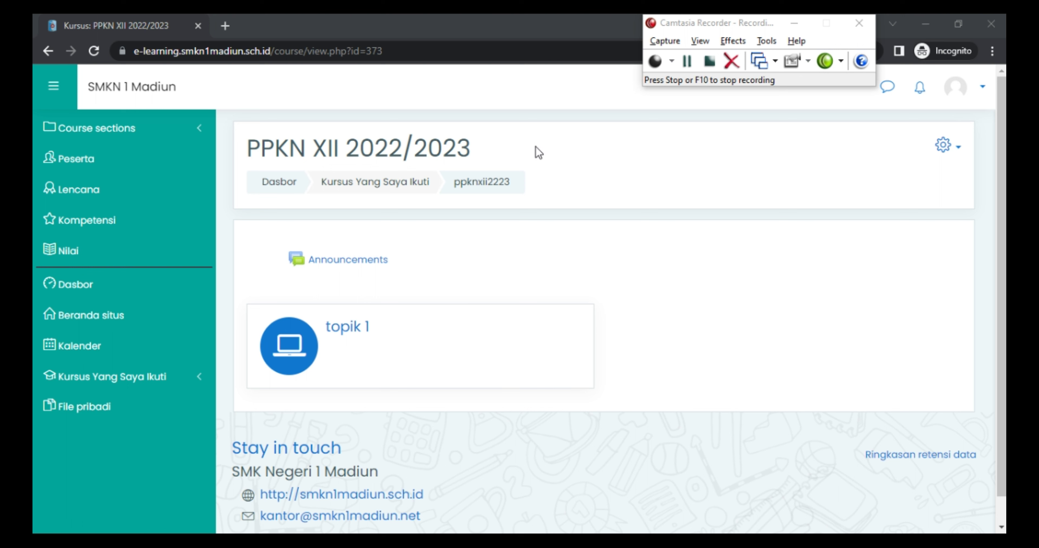
left_click(958, 150)
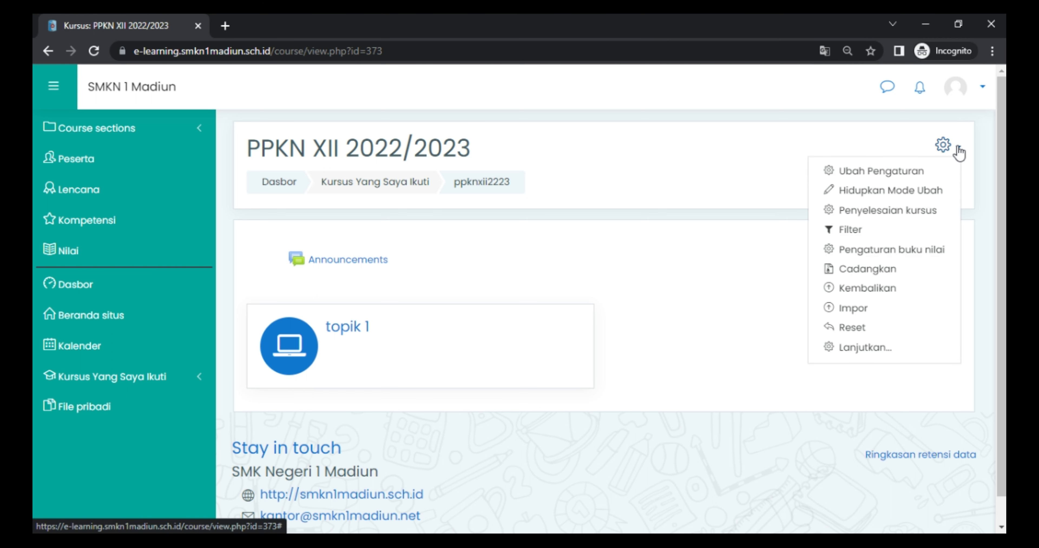
left_click(881, 289)
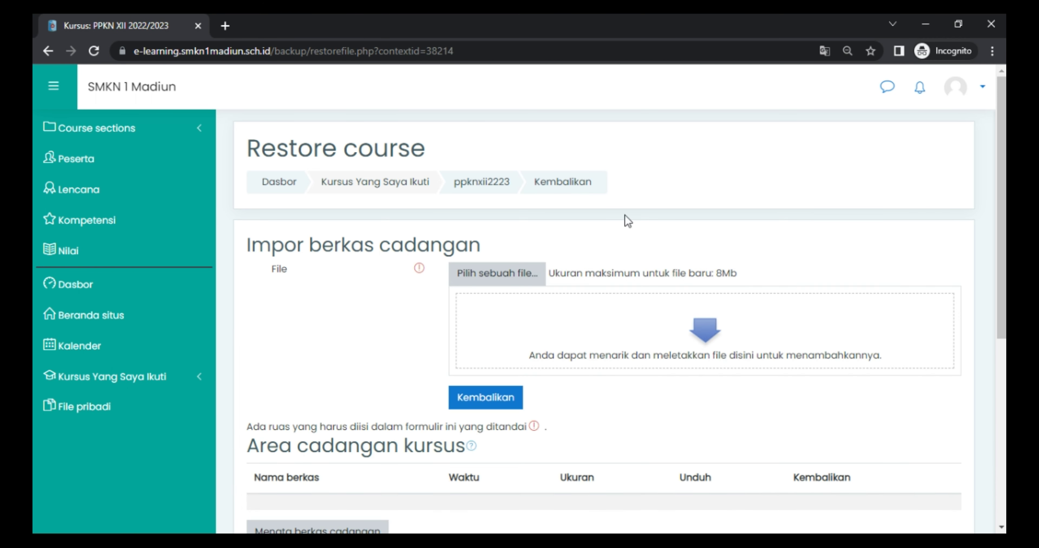
scroll(573, 218, "down", 3)
scroll(573, 216, "down", 3)
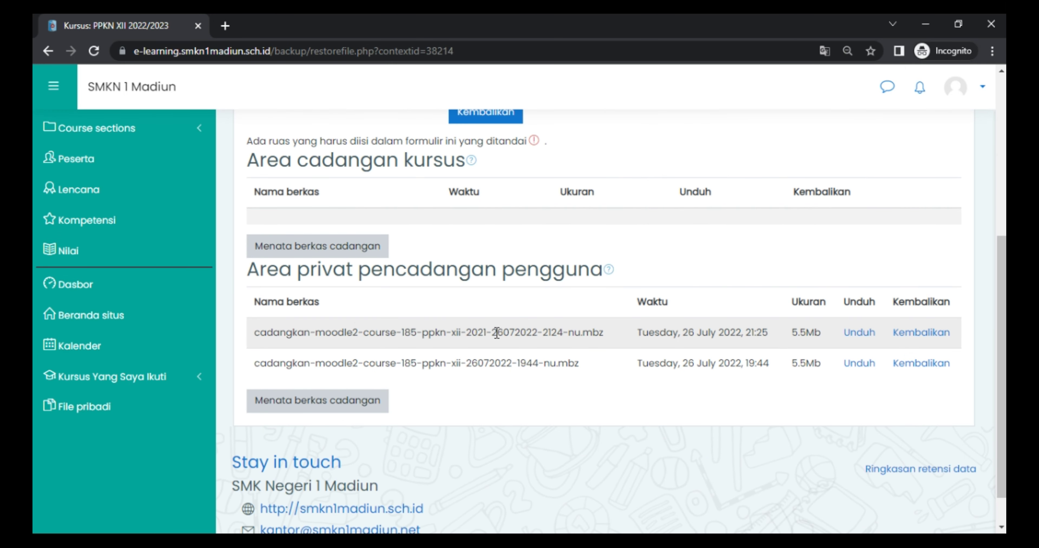
left_click(922, 332)
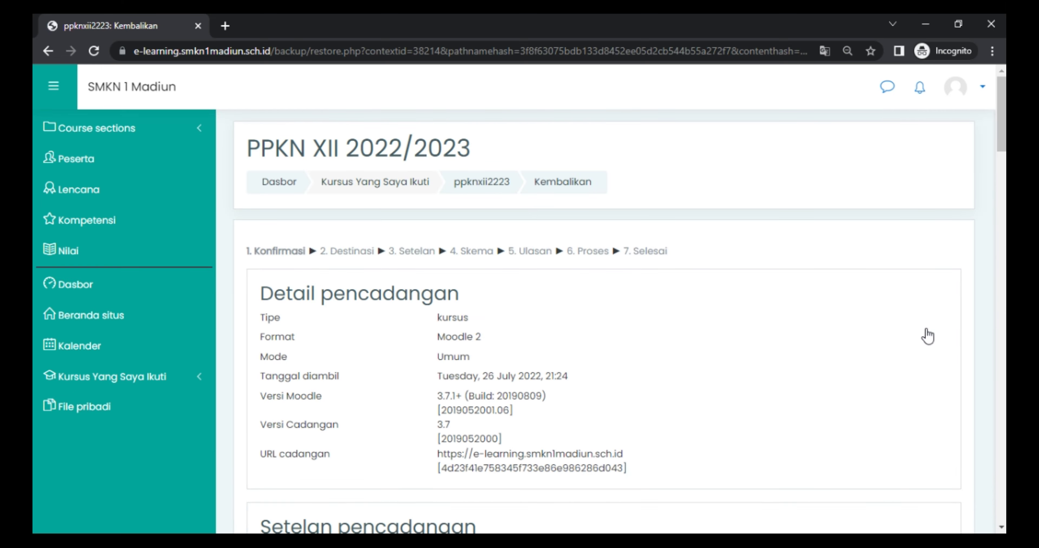
Step: Review the backup details, settings and included course topics, and continue to the restore destination stage
scroll(541, 213, "down", 15)
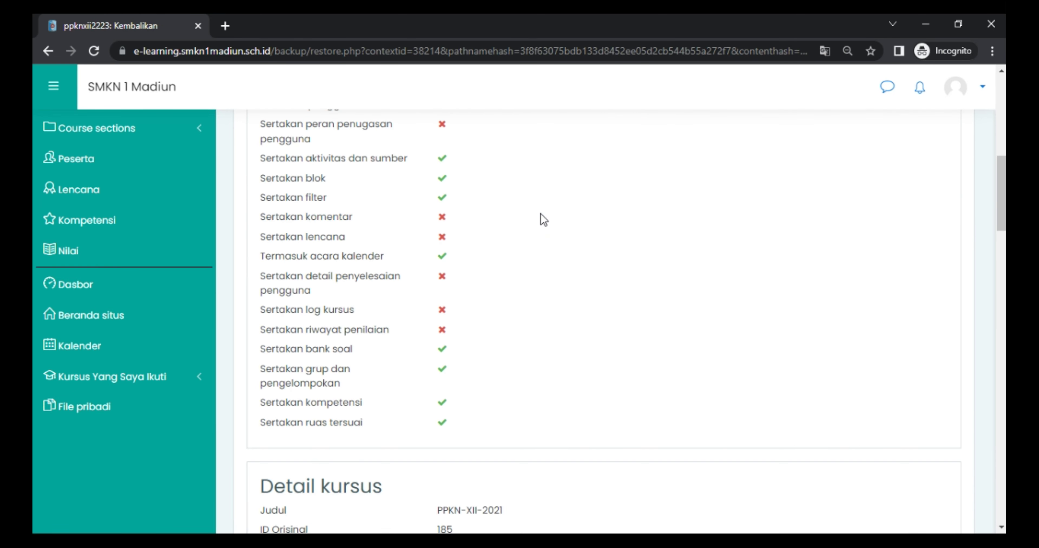
scroll(541, 212, "down", 8)
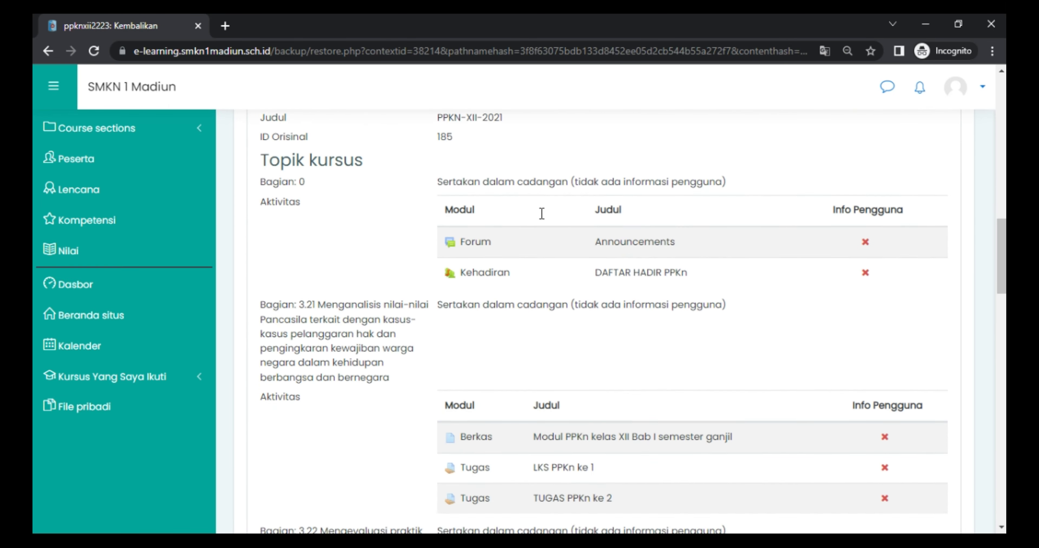
scroll(542, 213, "down", 12)
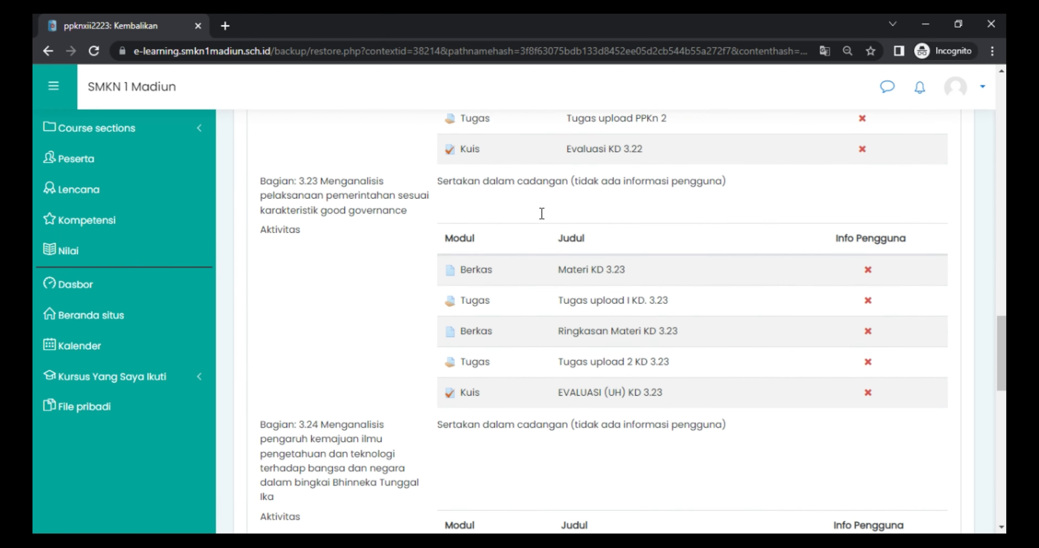
scroll(541, 213, "down", 10)
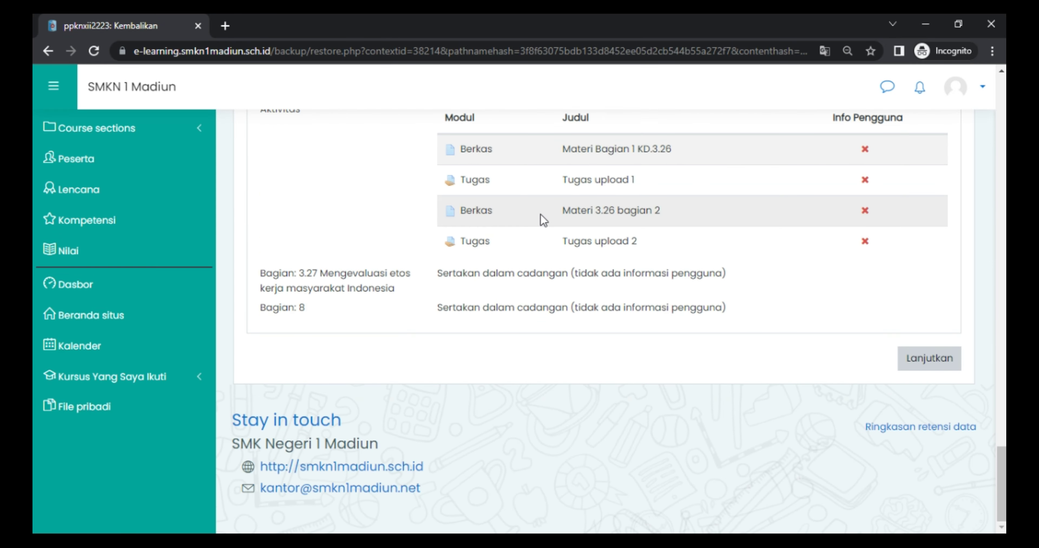
left_click(927, 358)
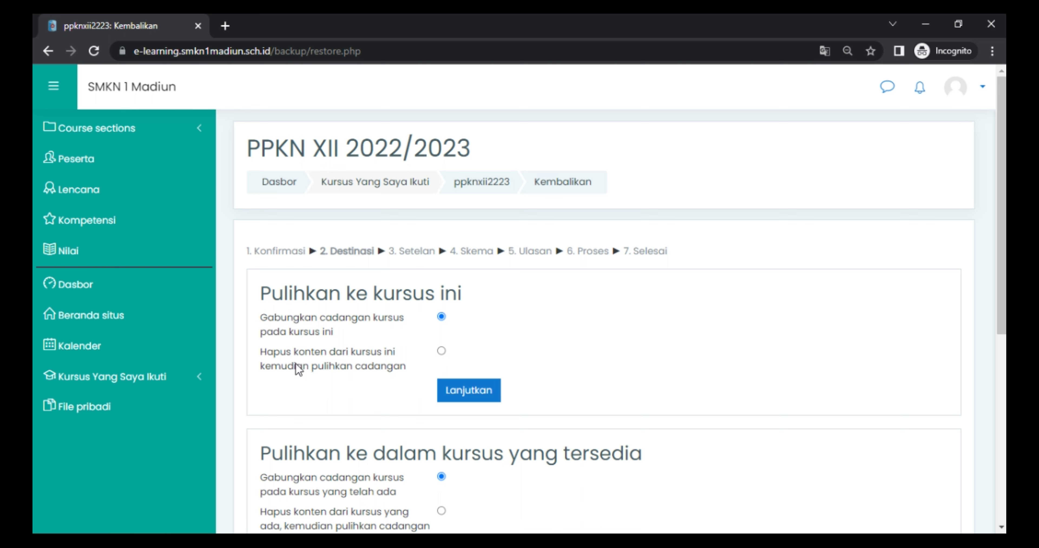
Step: Select deleting the contents before restoring for both this course and existing courses, and continue with this course as the restore destination
left_click(442, 351)
scroll(561, 283, "down", 3)
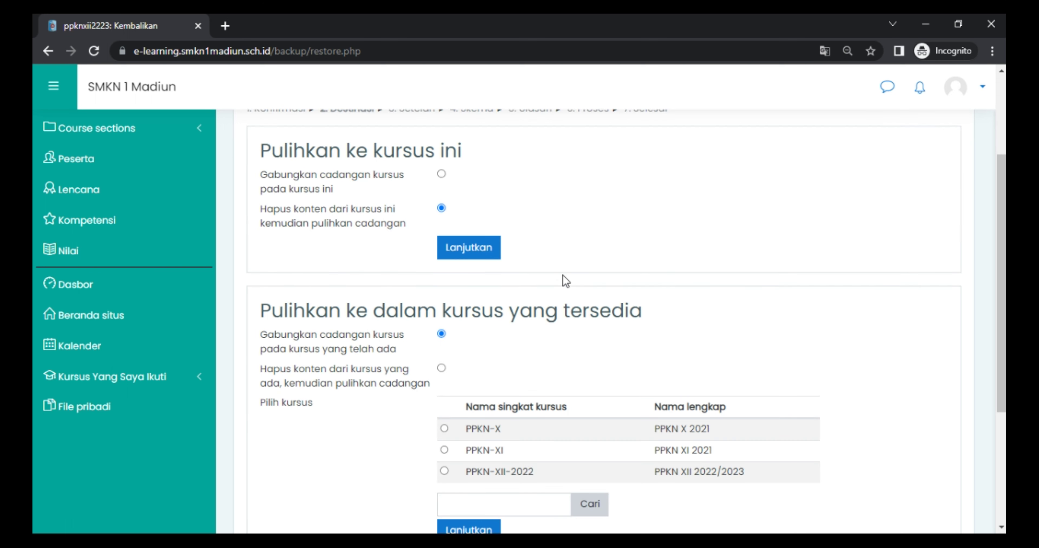
scroll(570, 248, "down", 2)
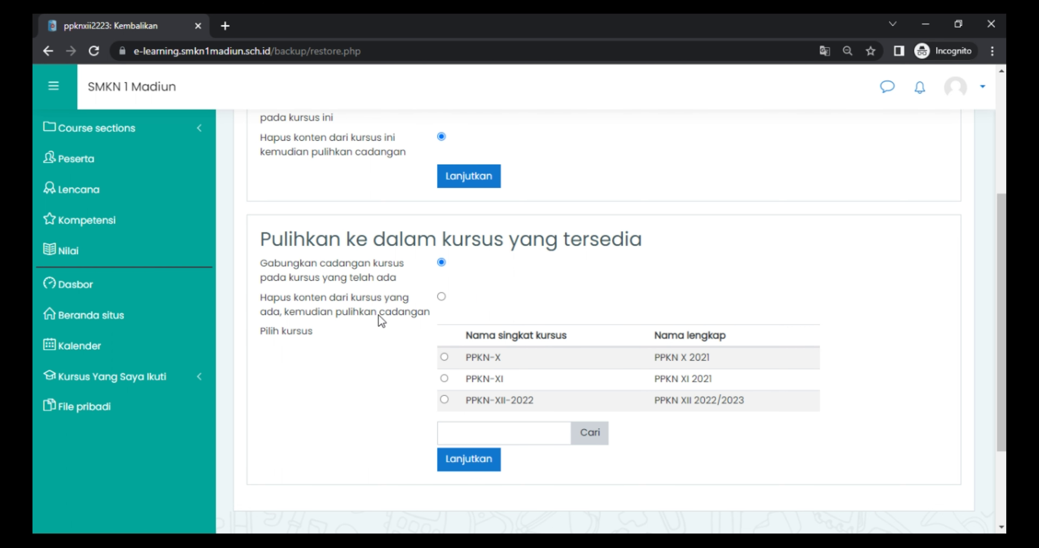
left_click(441, 297)
scroll(525, 222, "up", 3)
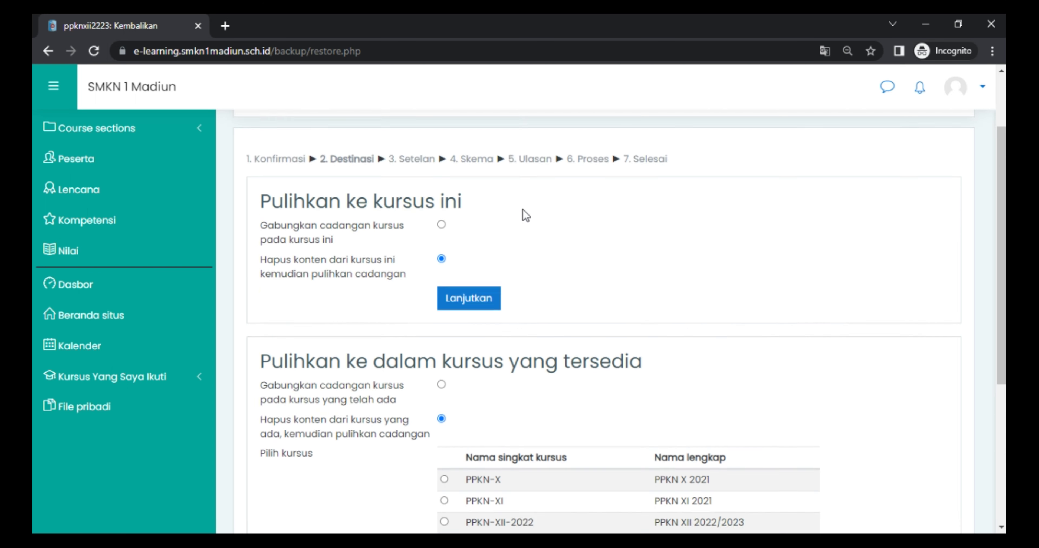
scroll(410, 269, "down", 2)
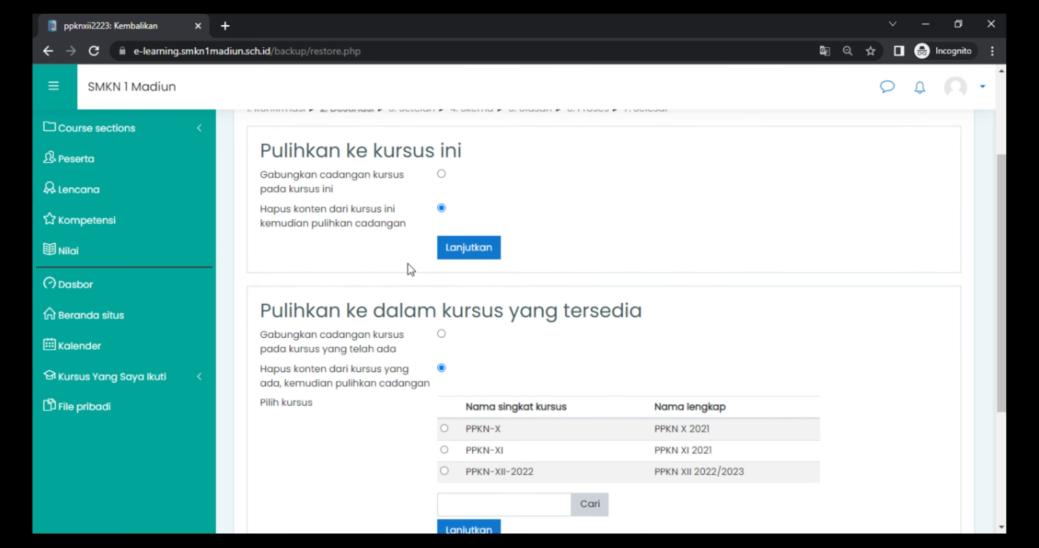
scroll(410, 269, "down", 4)
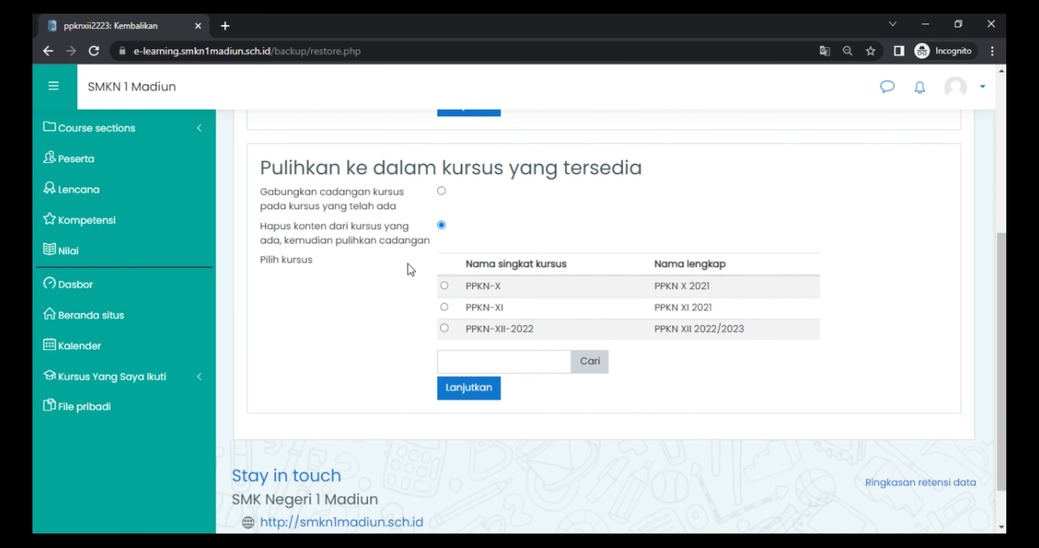
scroll(410, 269, "up", 5)
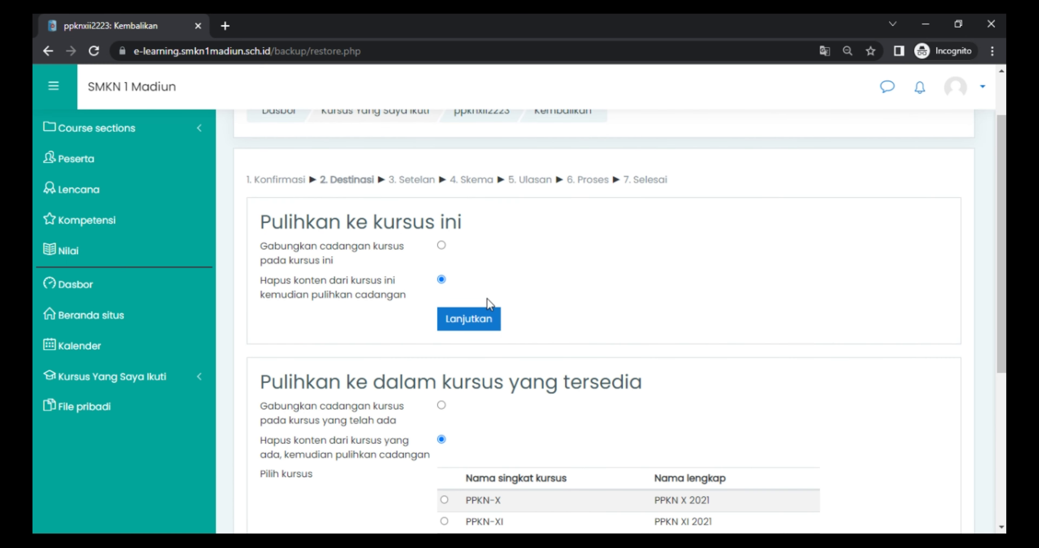
scroll(492, 297, "down", 4)
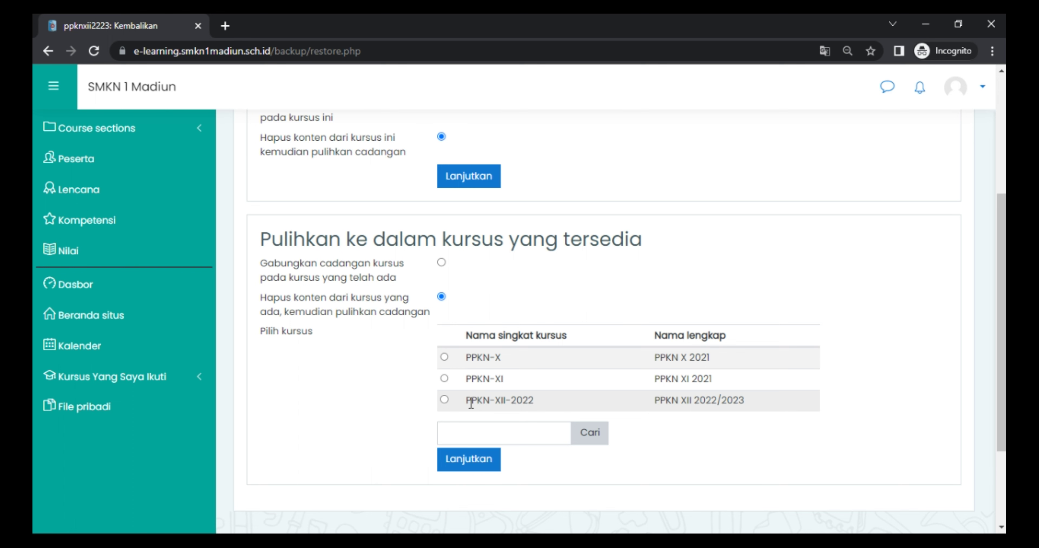
scroll(549, 233, "up", 4)
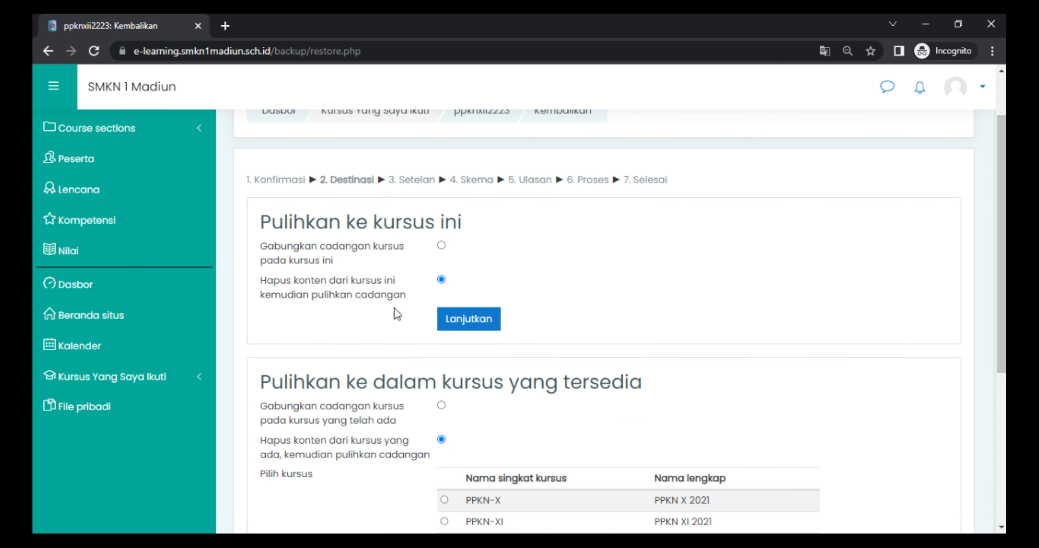
left_click(467, 321)
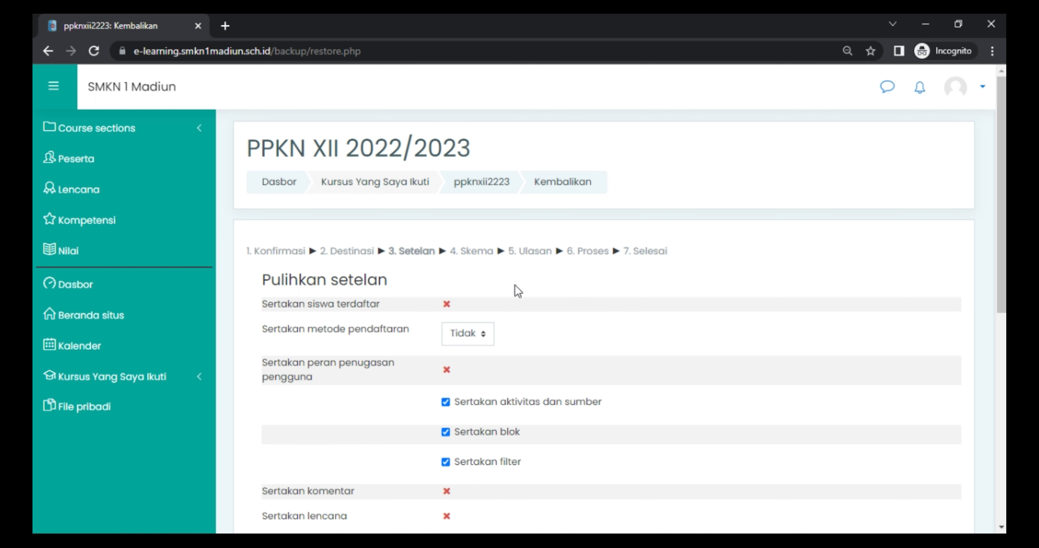
Step: Review the restore settings, keep the included items as they are, and continue to the schema stage
scroll(515, 287, "down", 5)
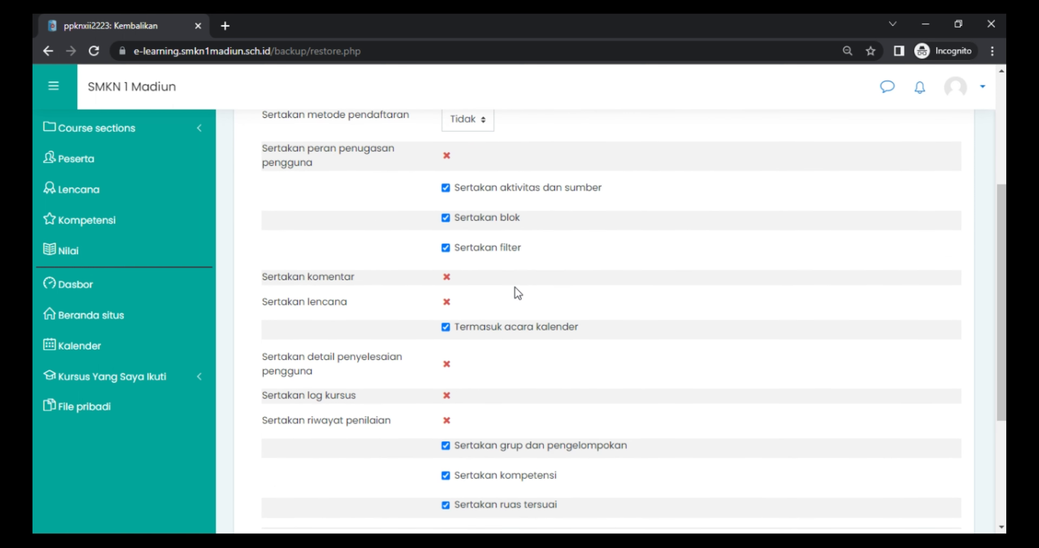
scroll(538, 261, "down", 2)
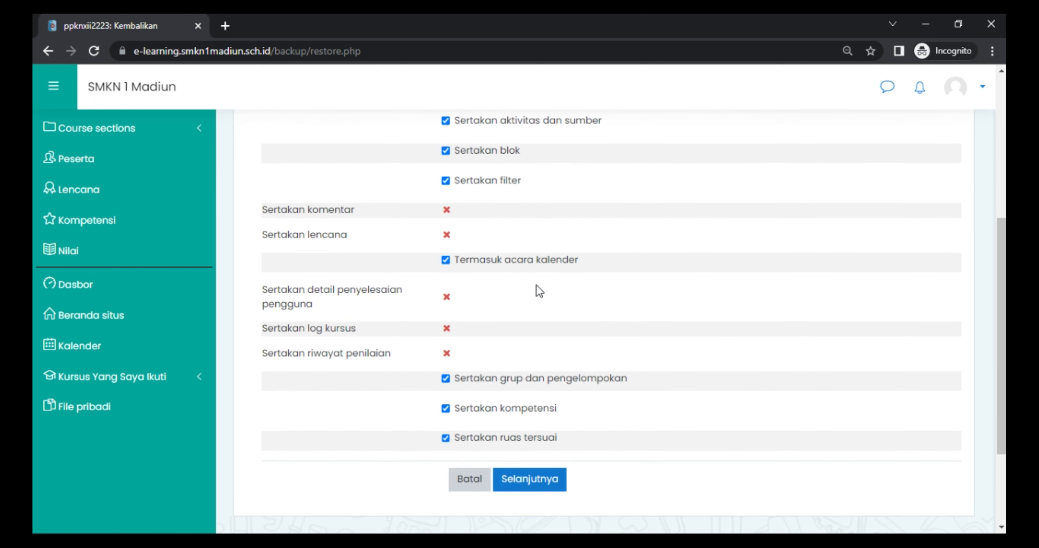
scroll(536, 292, "down", 2)
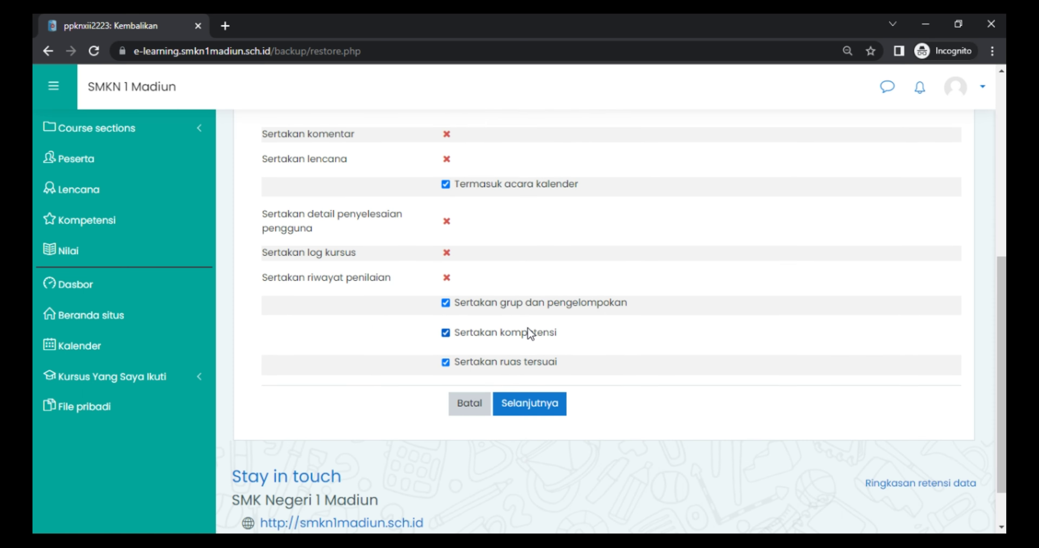
scroll(526, 351, "down", 2)
left_click(527, 350)
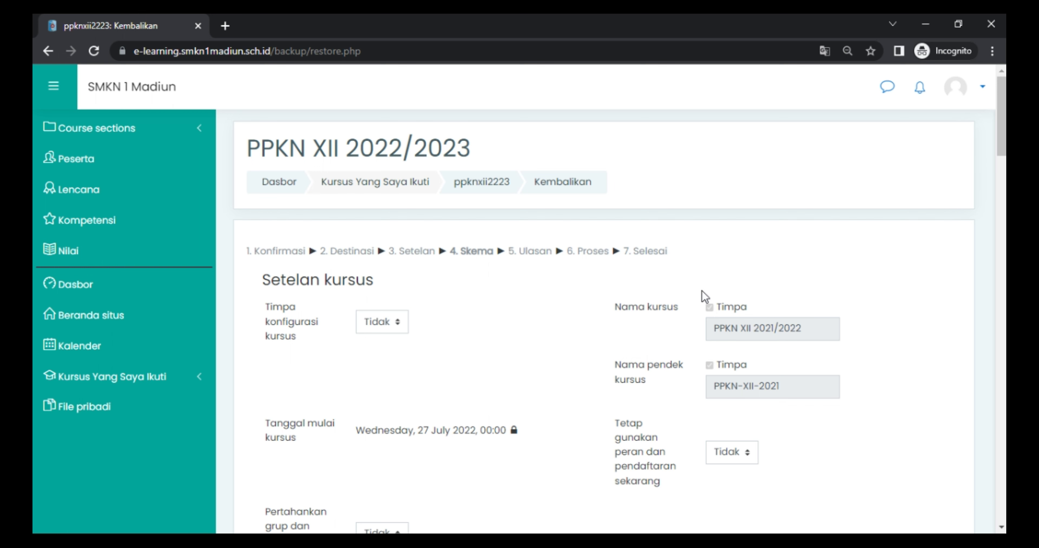
Step: Check the course settings and the sections from Bagian 0 to Bagian 8, keep them all included, and continue to the review stage
scroll(671, 326, "down", 2)
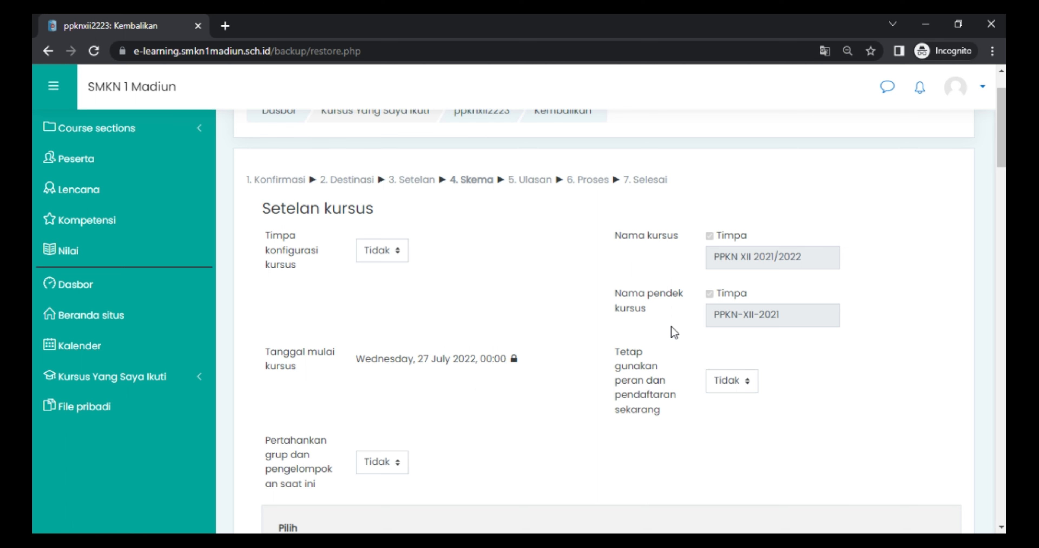
scroll(671, 327, "down", 2)
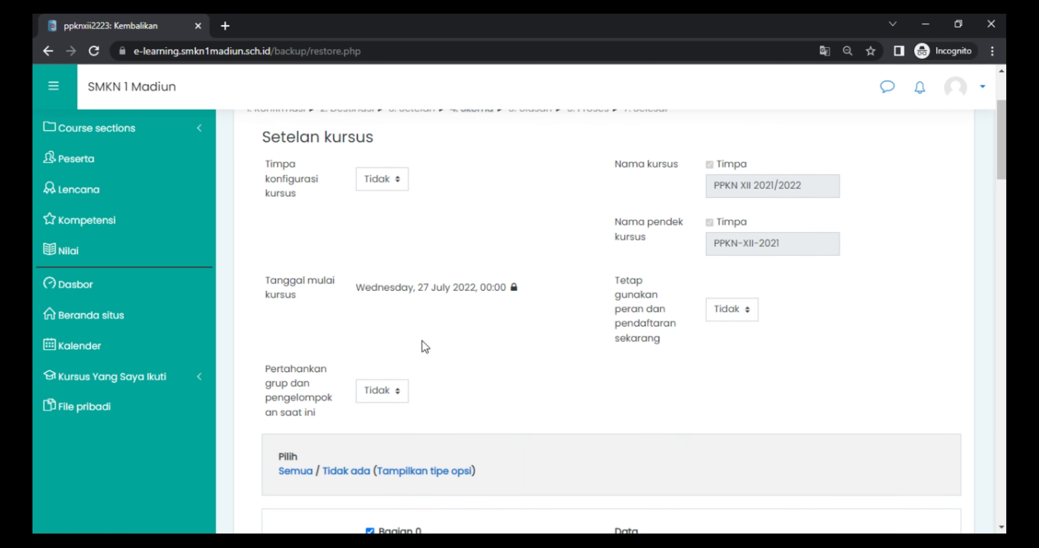
scroll(425, 371, "down", 2)
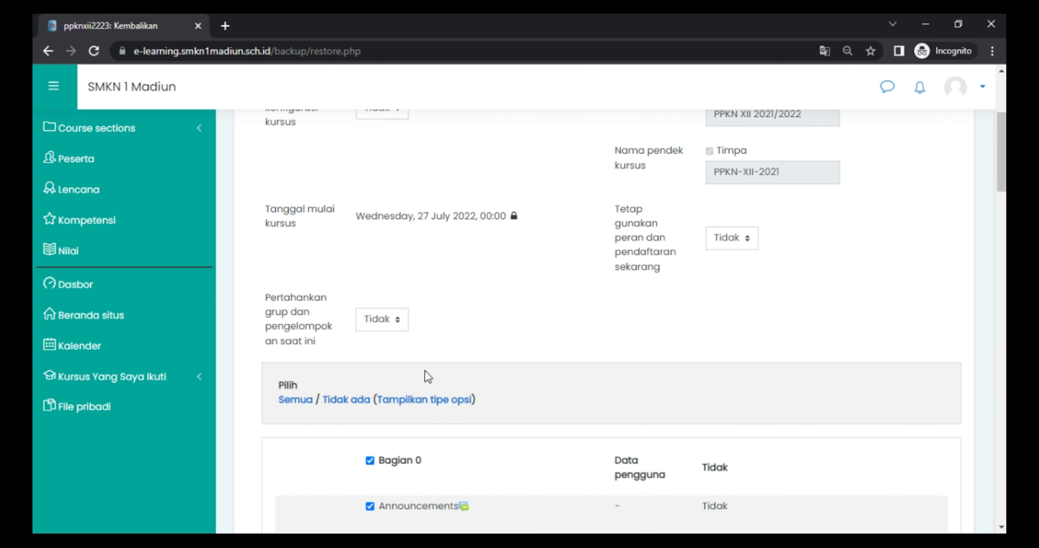
scroll(428, 376, "up", 2)
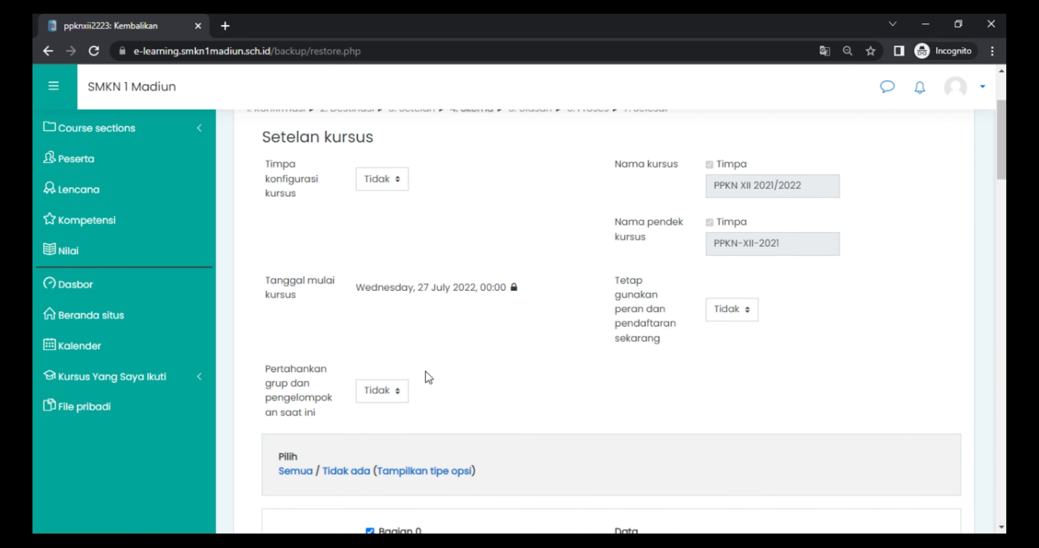
scroll(428, 378, "down", 6)
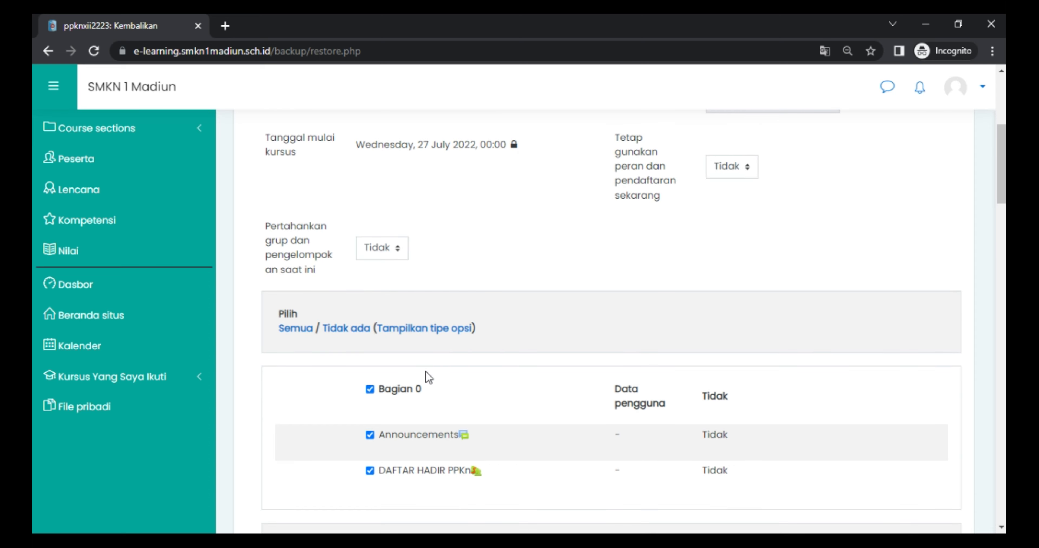
scroll(427, 373, "down", 2)
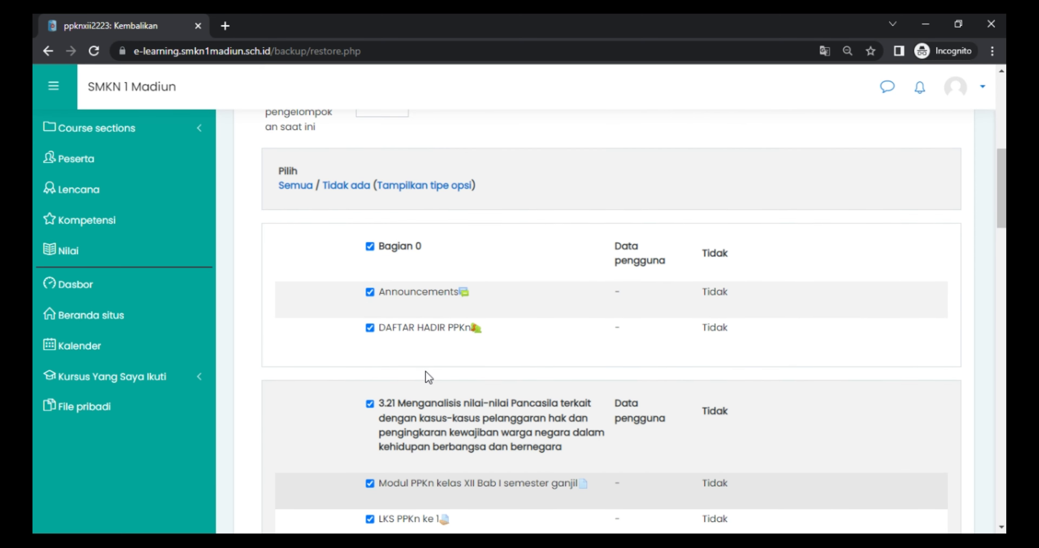
scroll(429, 377, "down", 6)
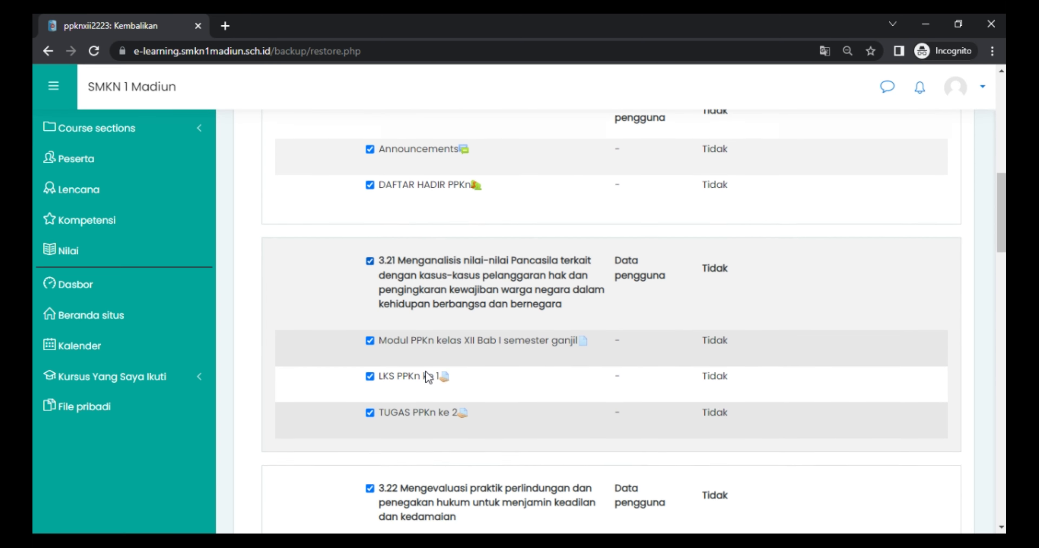
scroll(429, 377, "down", 6)
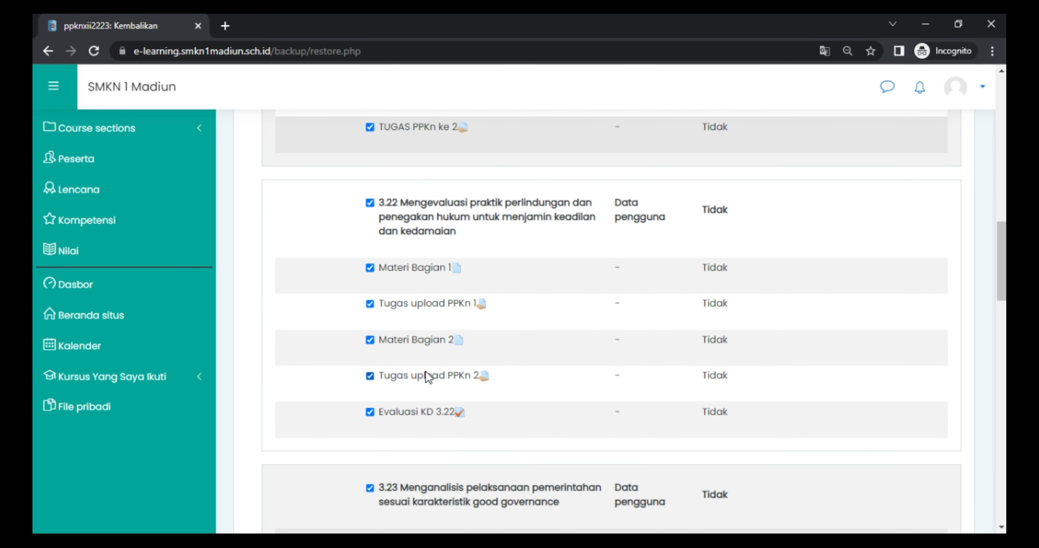
scroll(428, 377, "down", 5)
scroll(425, 372, "down", 14)
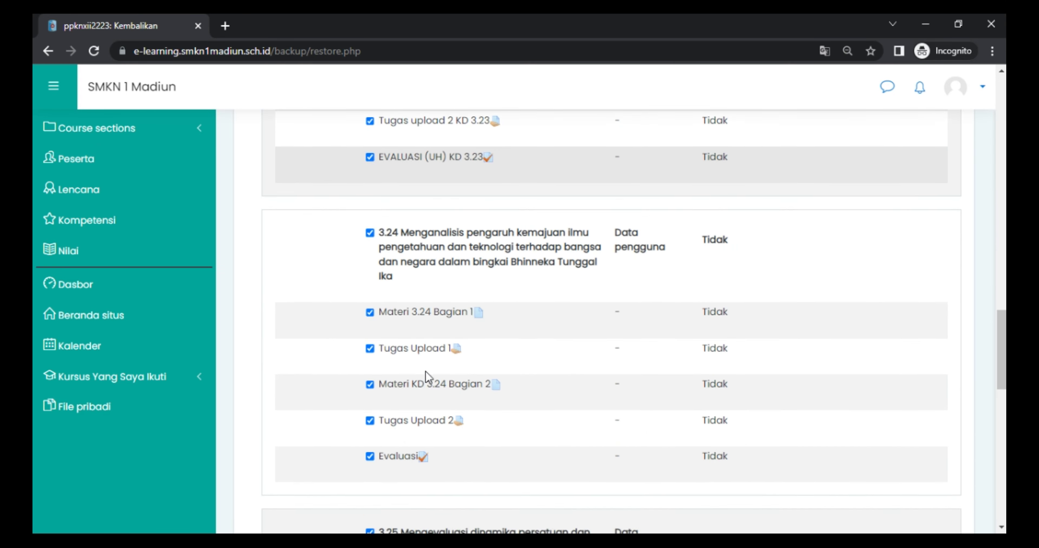
scroll(427, 377, "down", 2)
scroll(427, 377, "down", 12)
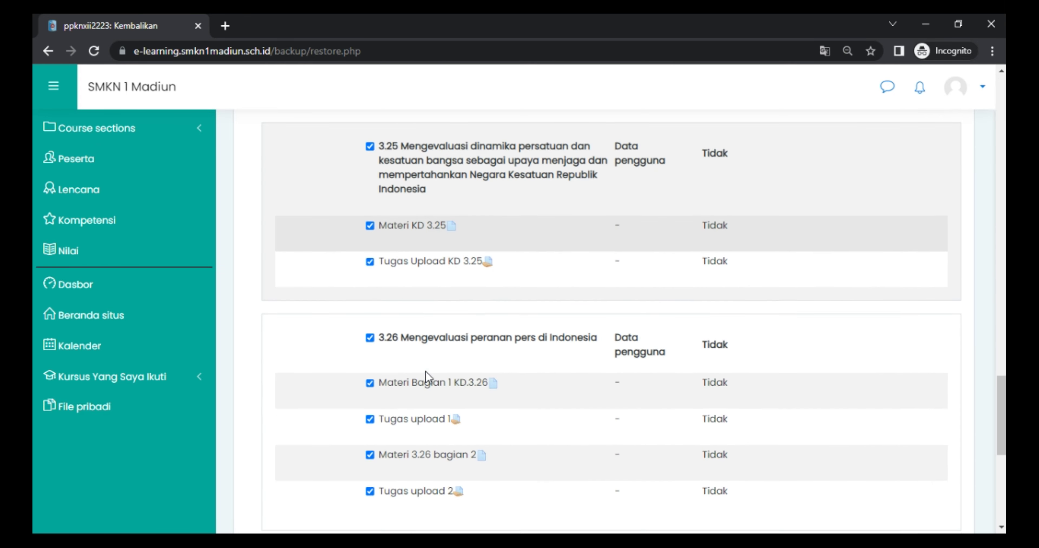
scroll(425, 371, "down", 1)
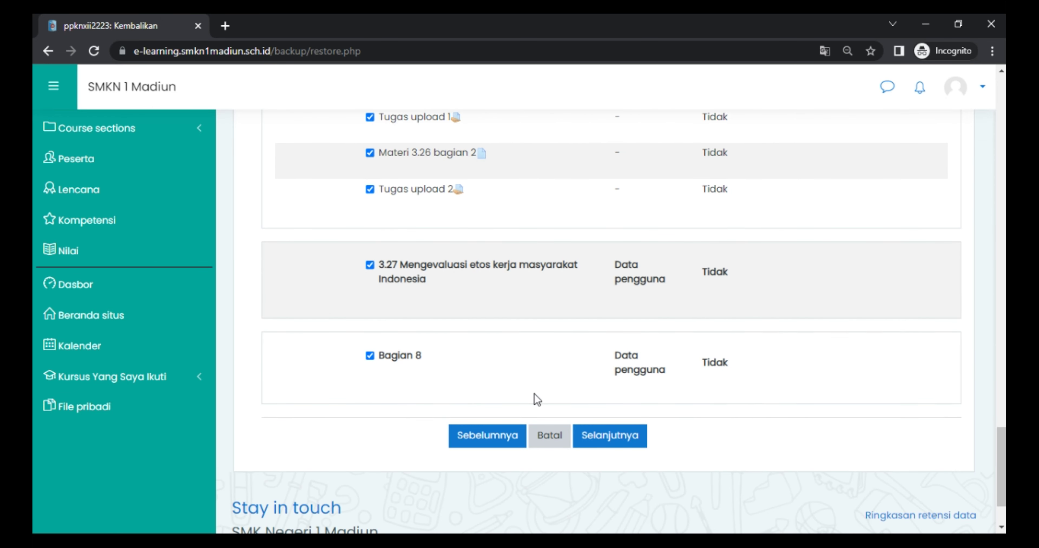
left_click(619, 440)
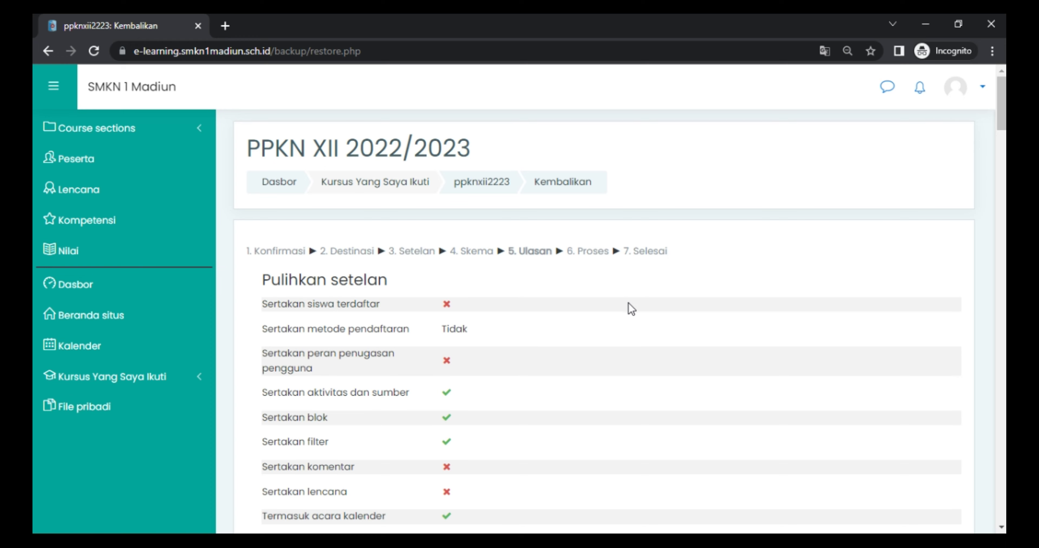
Step: Check the summary of restore settings and course sections, and perform the restore
scroll(628, 308, "down", 15)
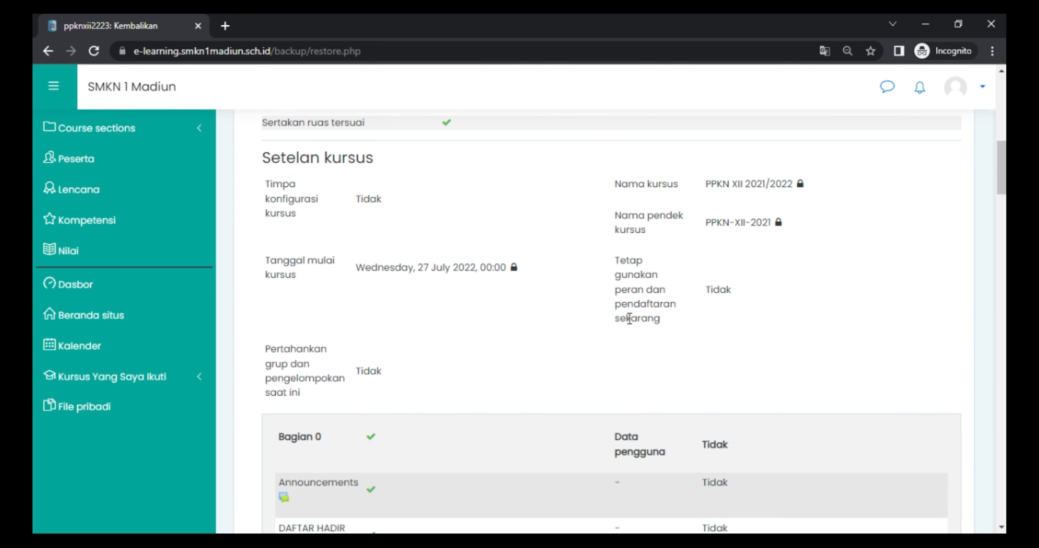
scroll(629, 319, "down", 20)
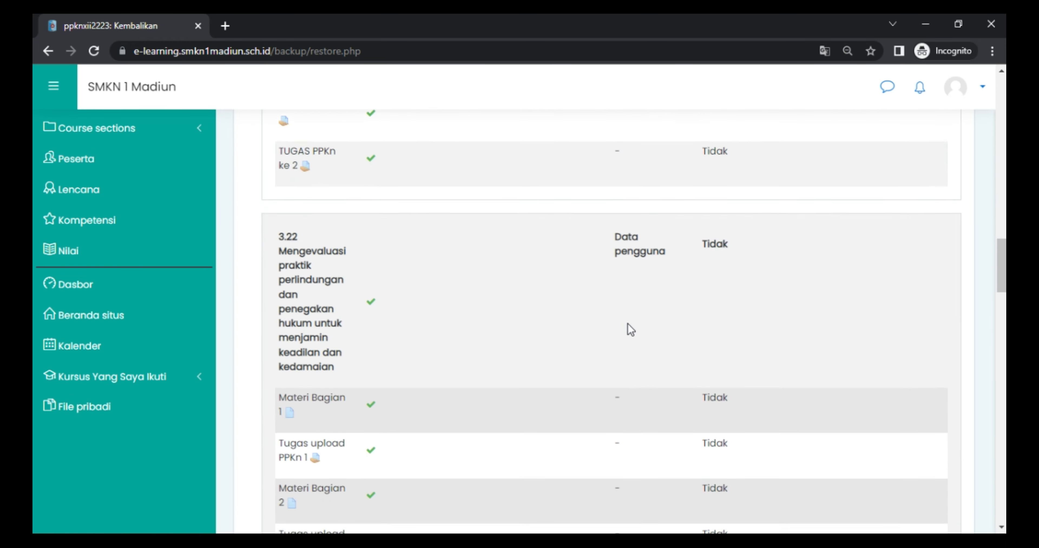
scroll(630, 330, "down", 20)
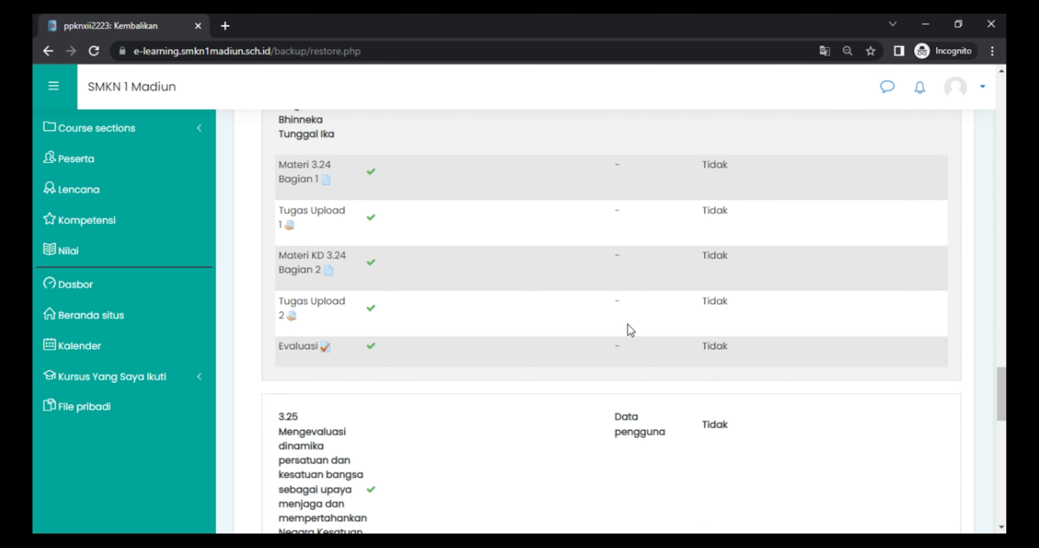
scroll(630, 330, "down", 20)
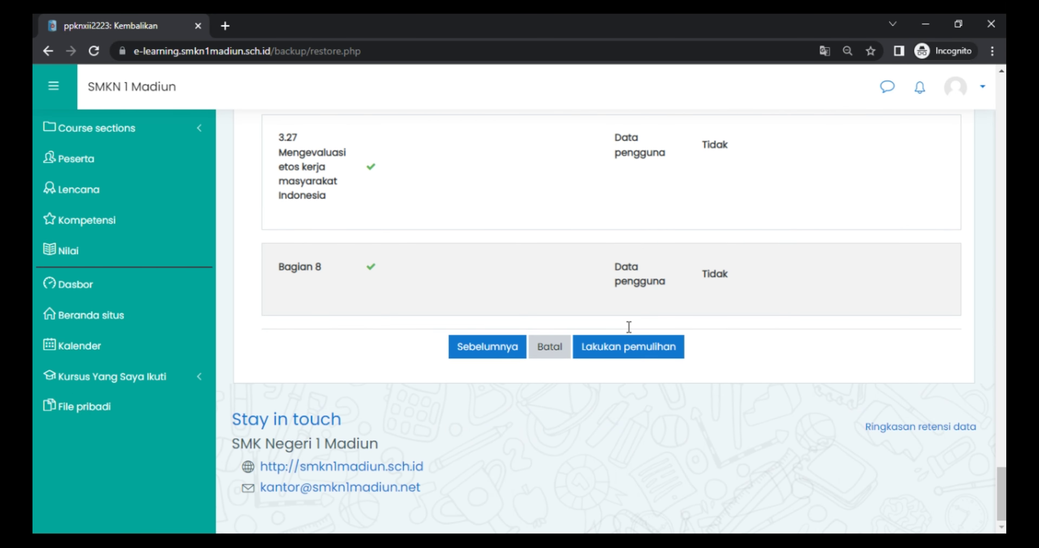
left_click(630, 350)
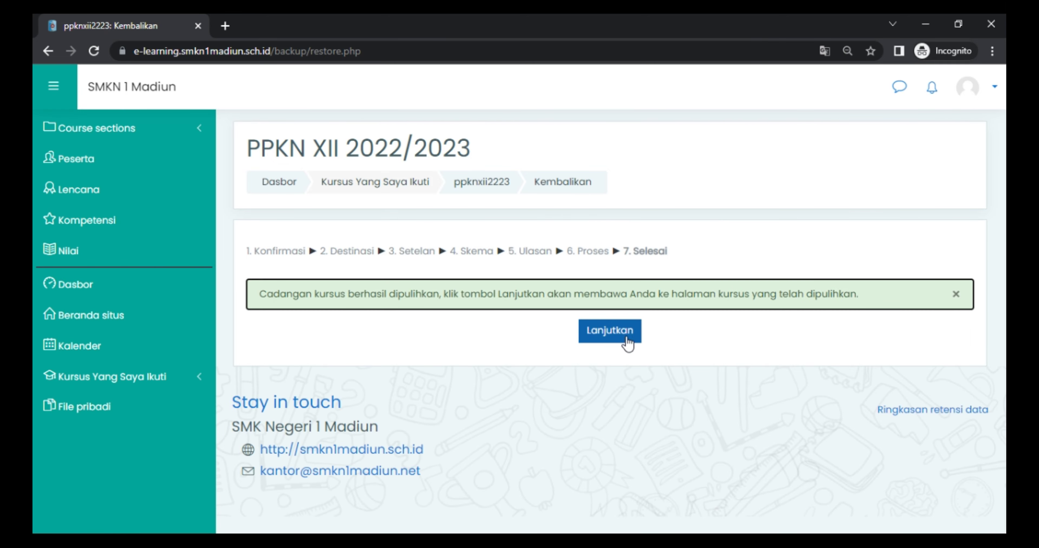
Step: Continue to the restored PPKN XII 2022/2023 course and examine its restored topics and their visibility to students
left_click(624, 340)
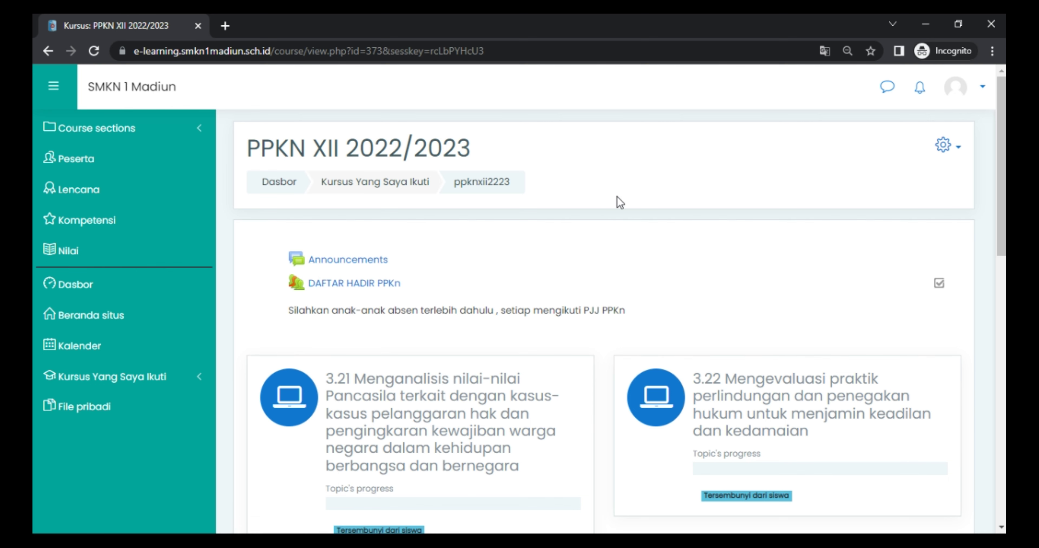
scroll(619, 217, "down", 5)
scroll(620, 230, "down", 12)
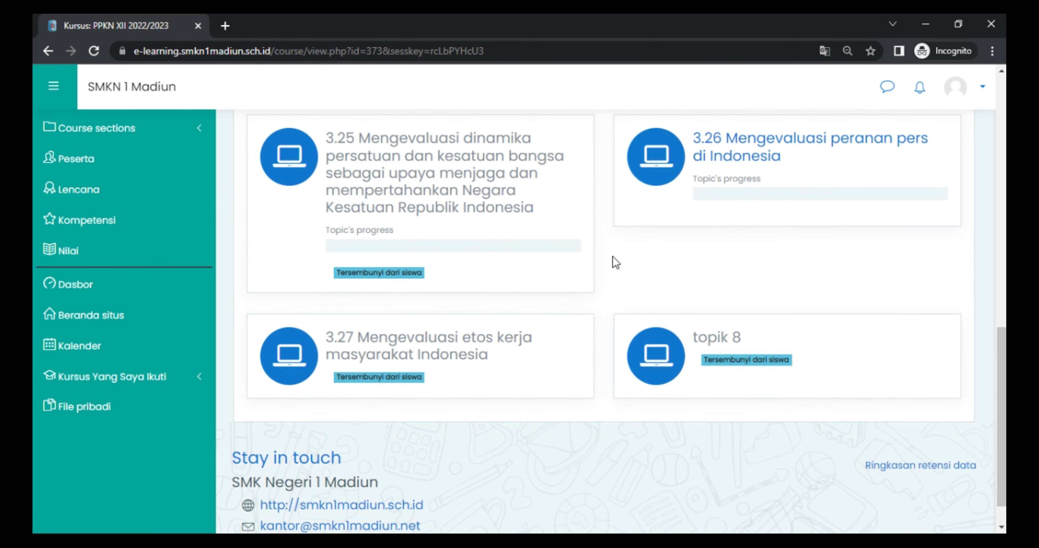
scroll(612, 257, "up", 8)
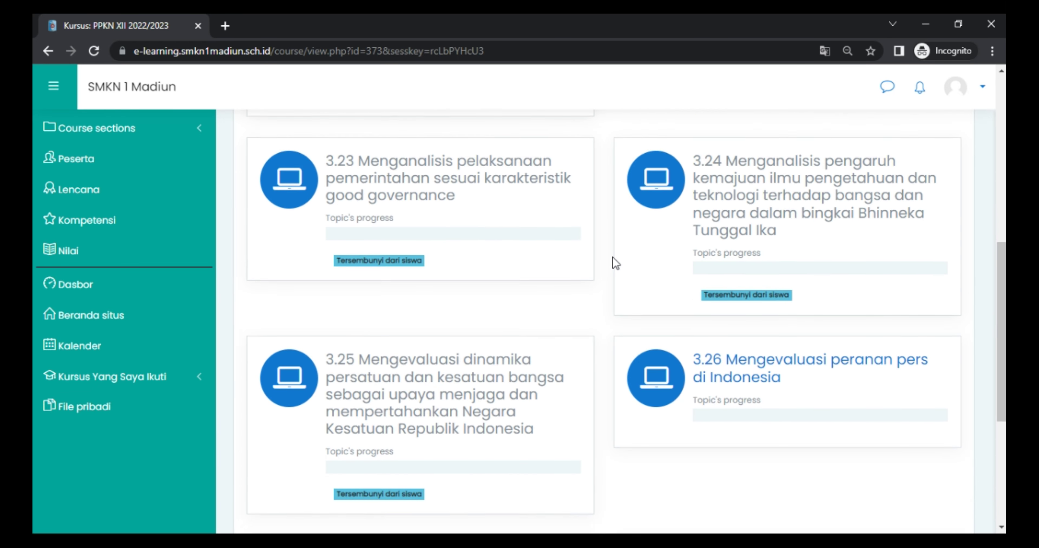
scroll(611, 256, "up", 6)
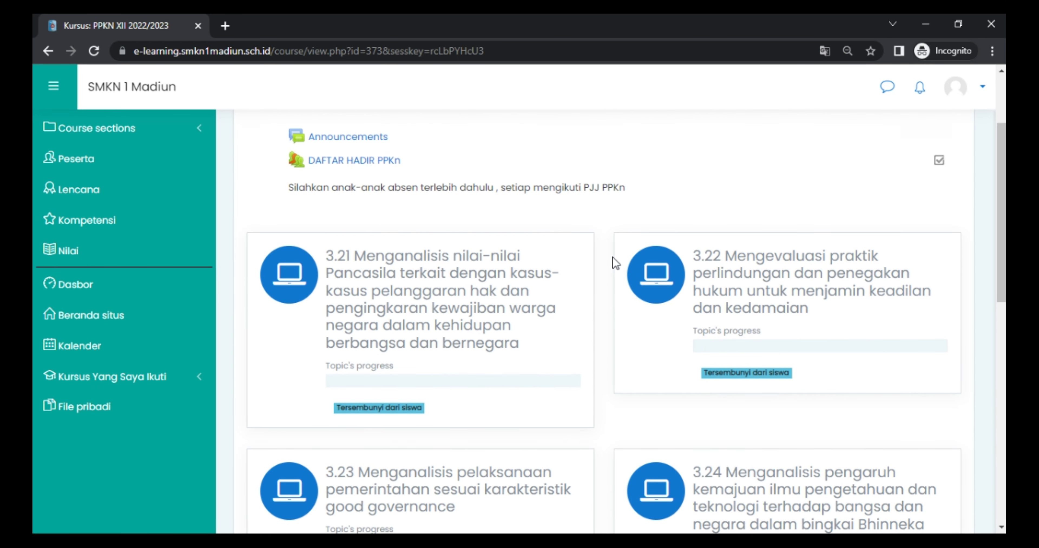
scroll(532, 296, "down", 4)
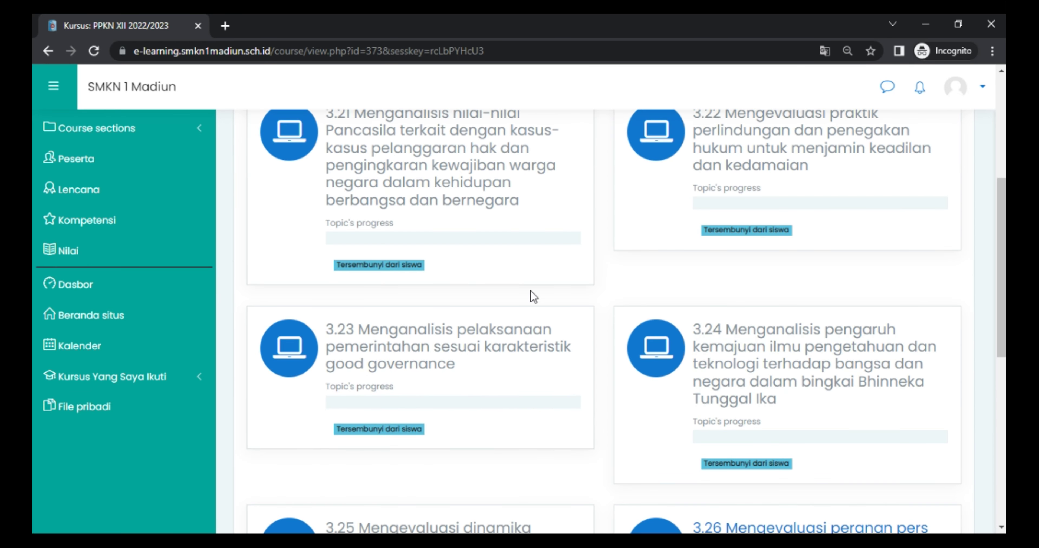
Step: Check the remaining topics, preview the course in the Siswa role, and return to the normal role
scroll(678, 338, "down", 9)
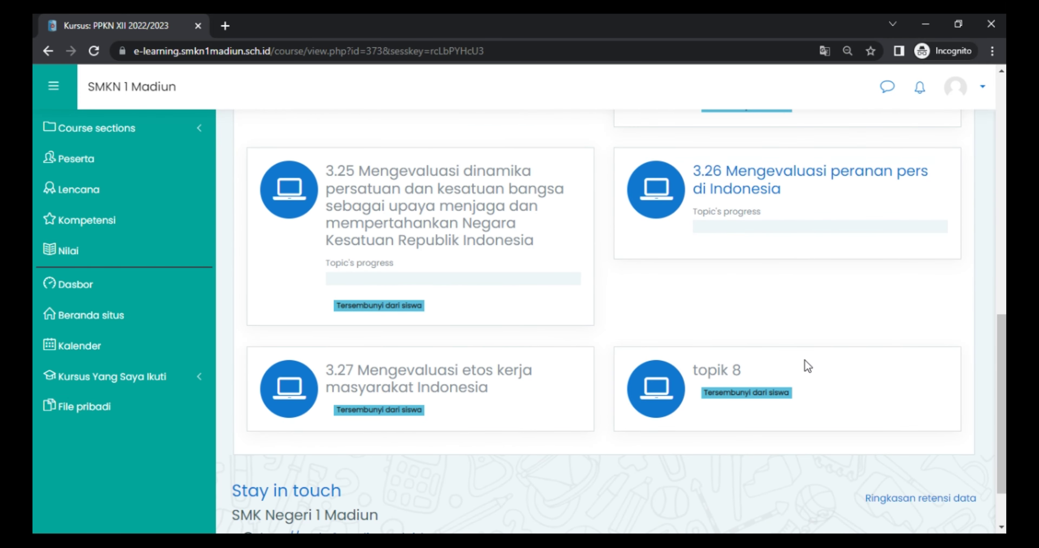
scroll(808, 311, "up", 2)
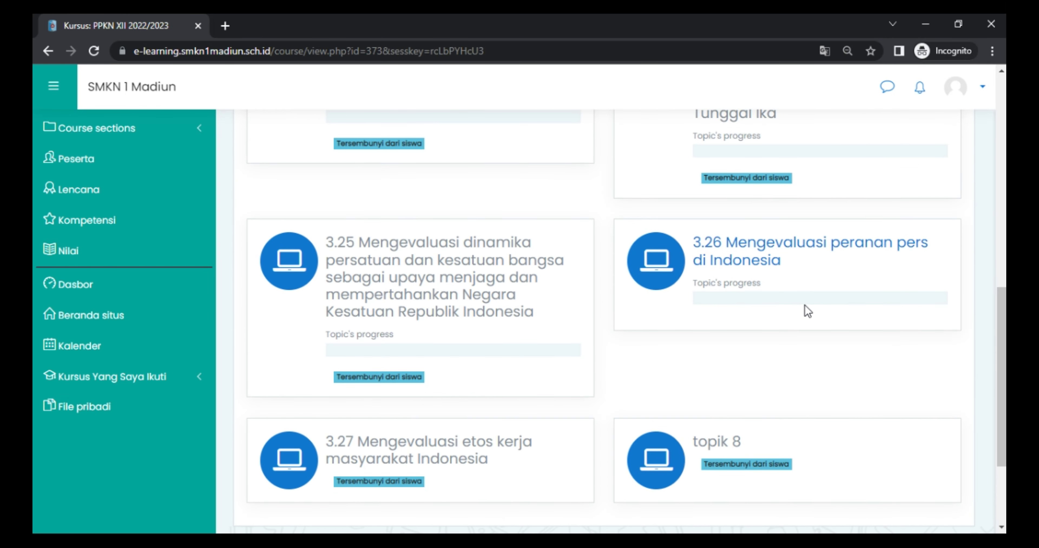
scroll(869, 232, "up", 11)
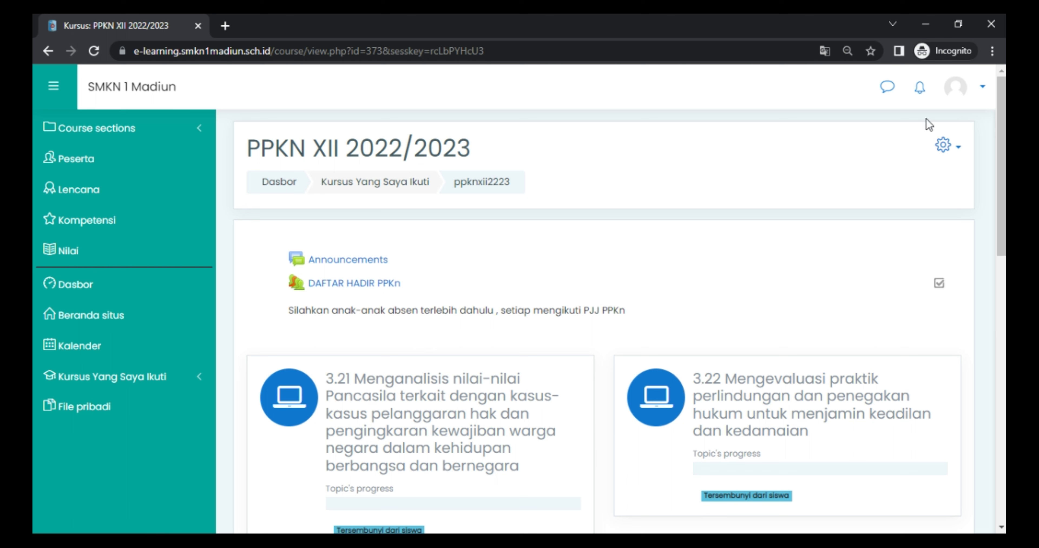
left_click(983, 88)
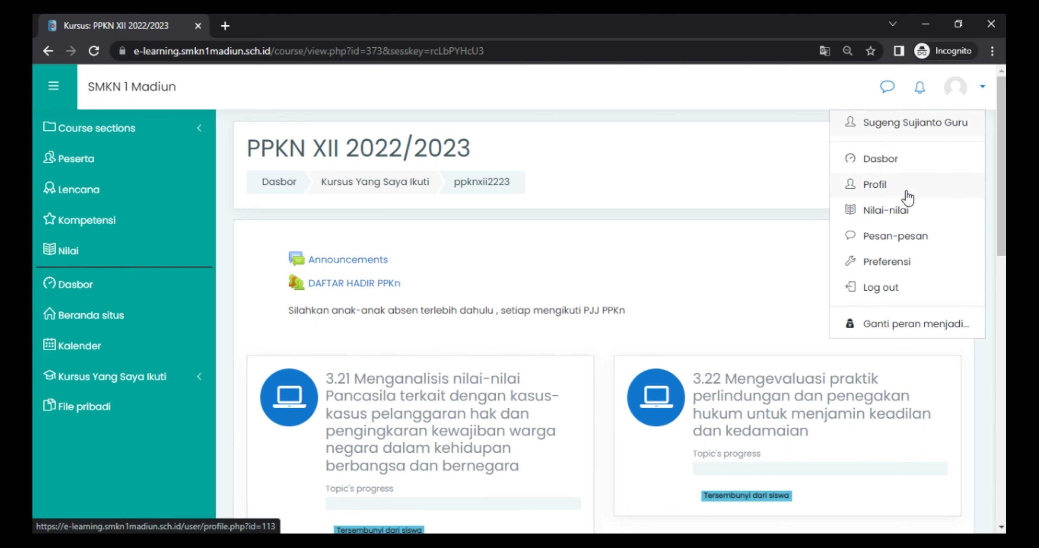
left_click(893, 332)
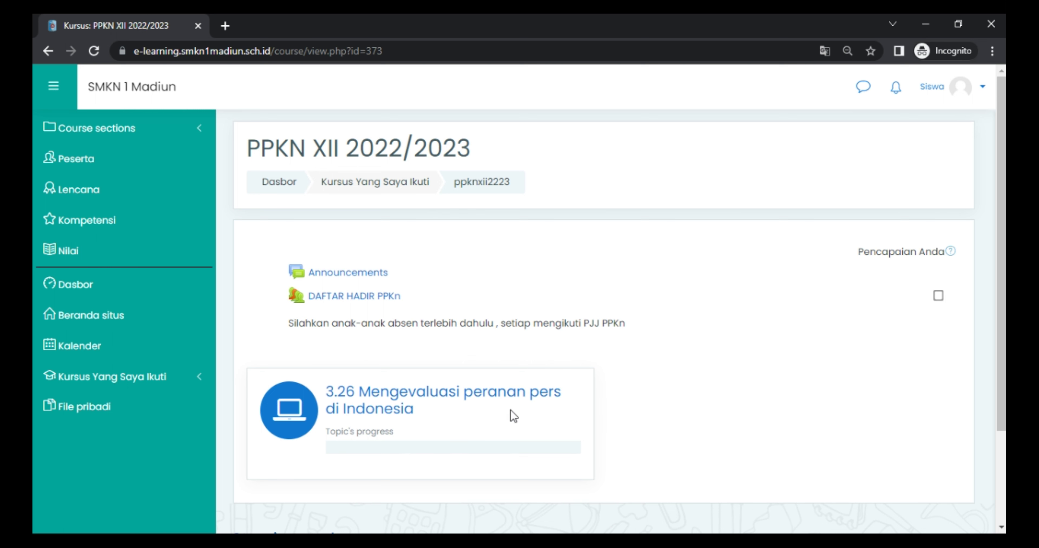
left_click(983, 91)
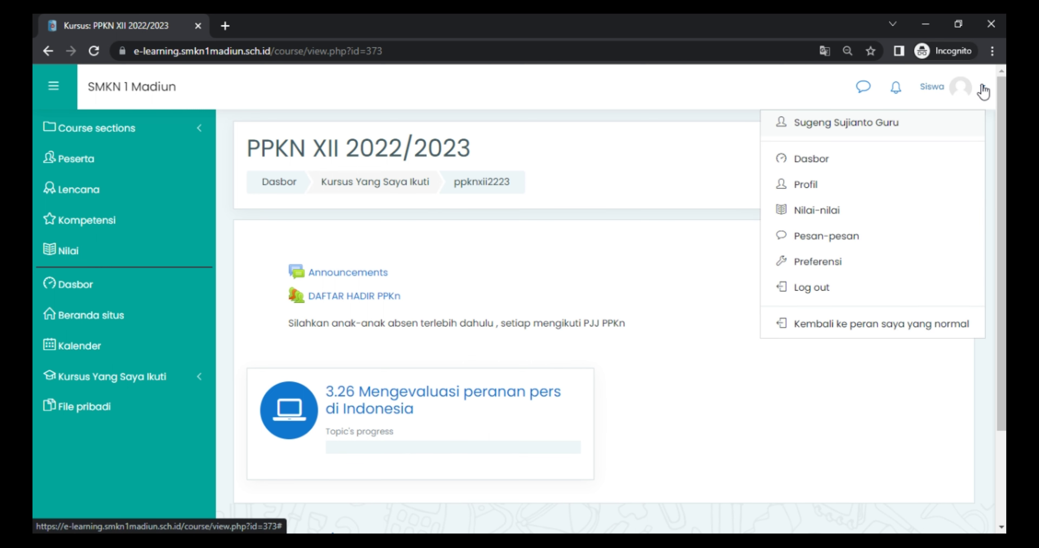
left_click(847, 325)
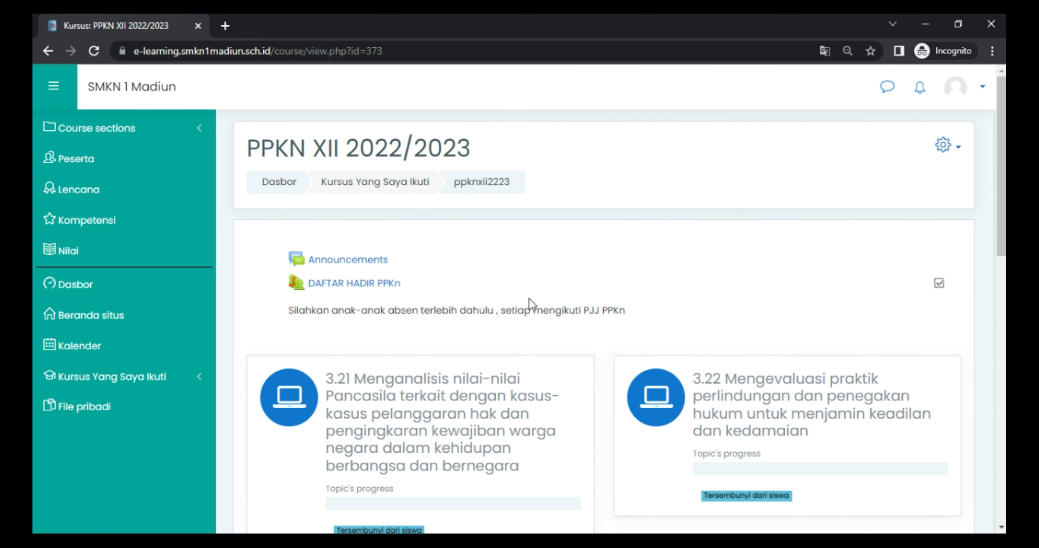
Step: Turn on editing mode for the course and hide topic 3.26 Mengevaluasi Peranan Pers di Indonesia from students
scroll(532, 305, "down", 4)
scroll(830, 211, "up", 2)
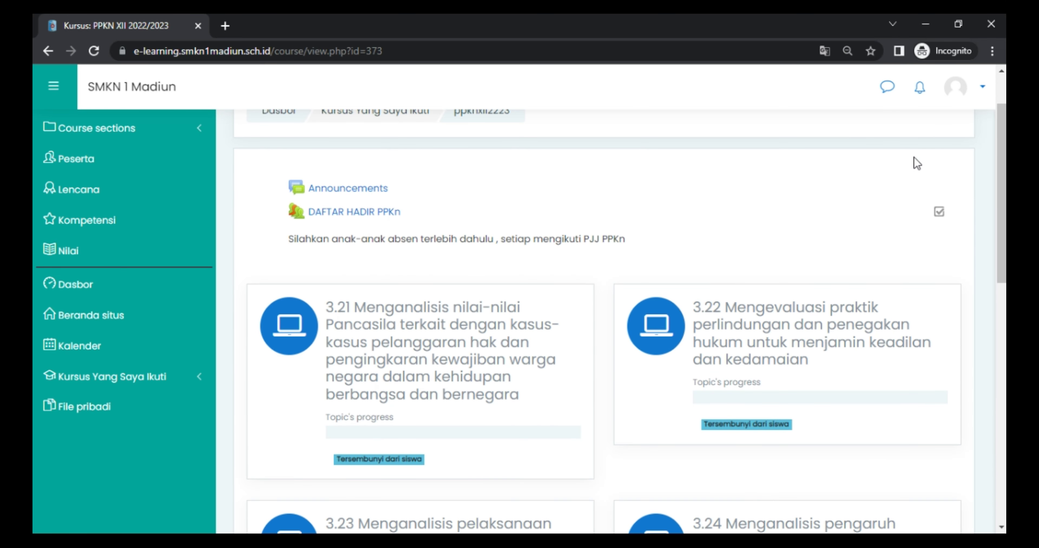
scroll(960, 124, "up", 2)
left_click(945, 146)
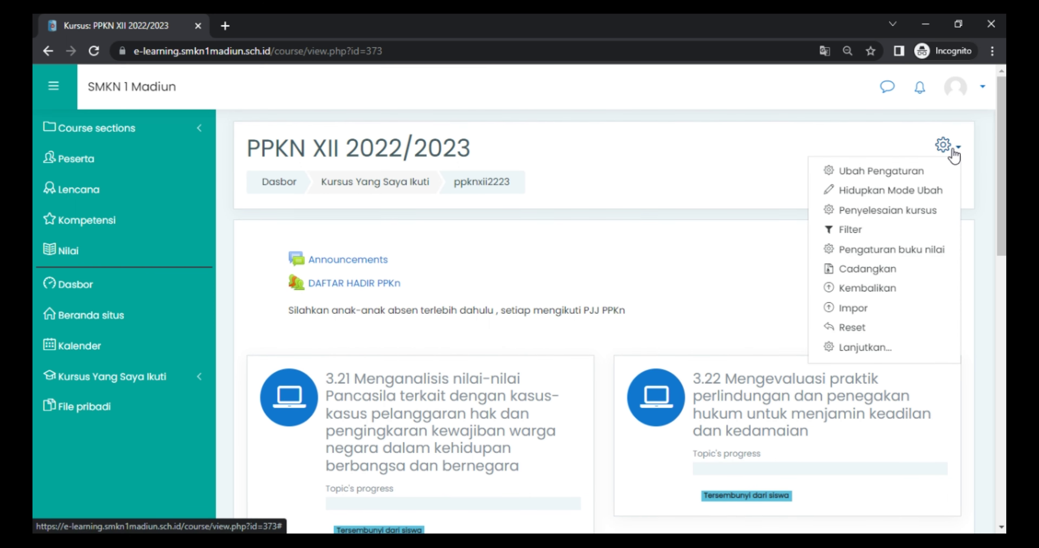
left_click(913, 192)
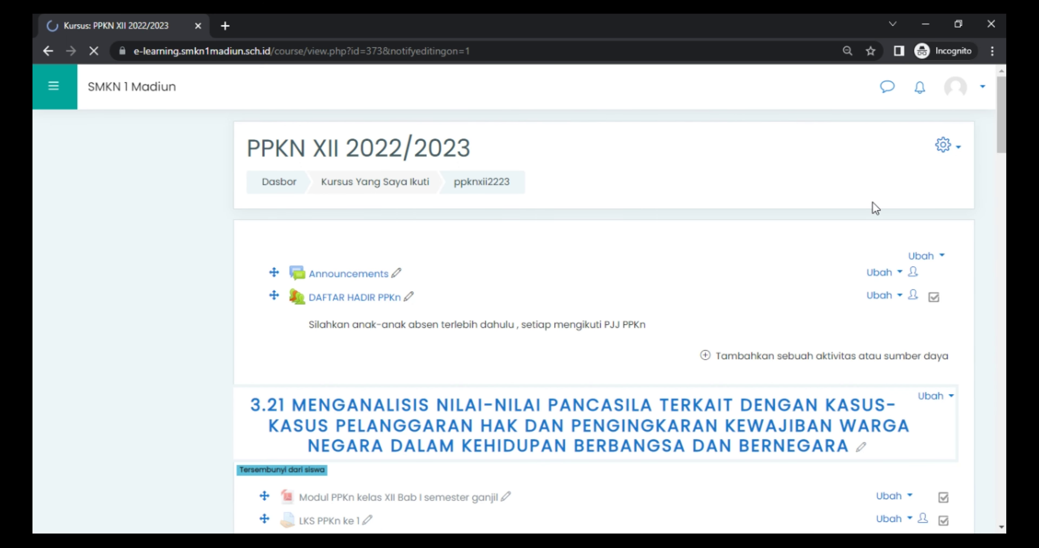
left_click_drag(997, 122, 1004, 465)
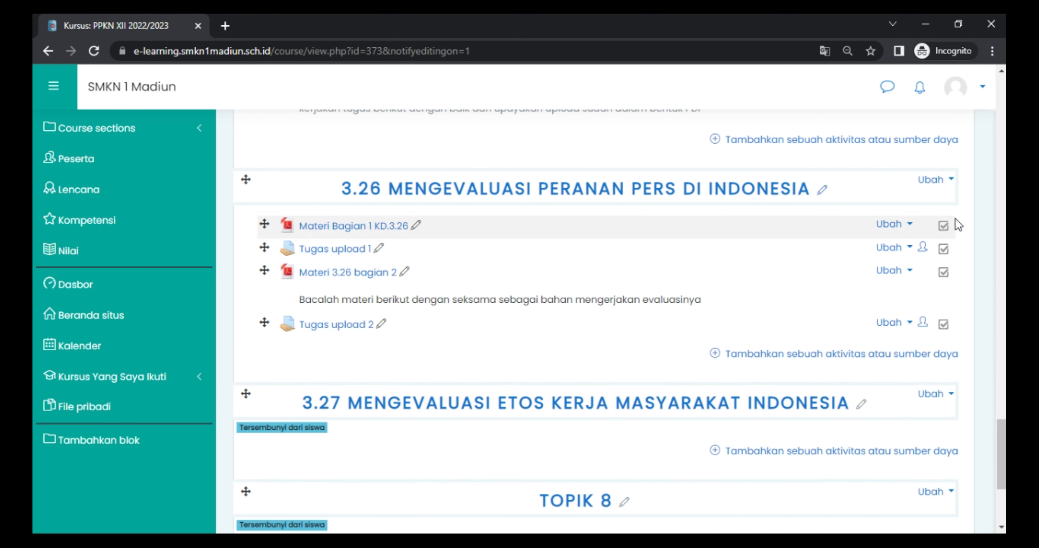
left_click(946, 183)
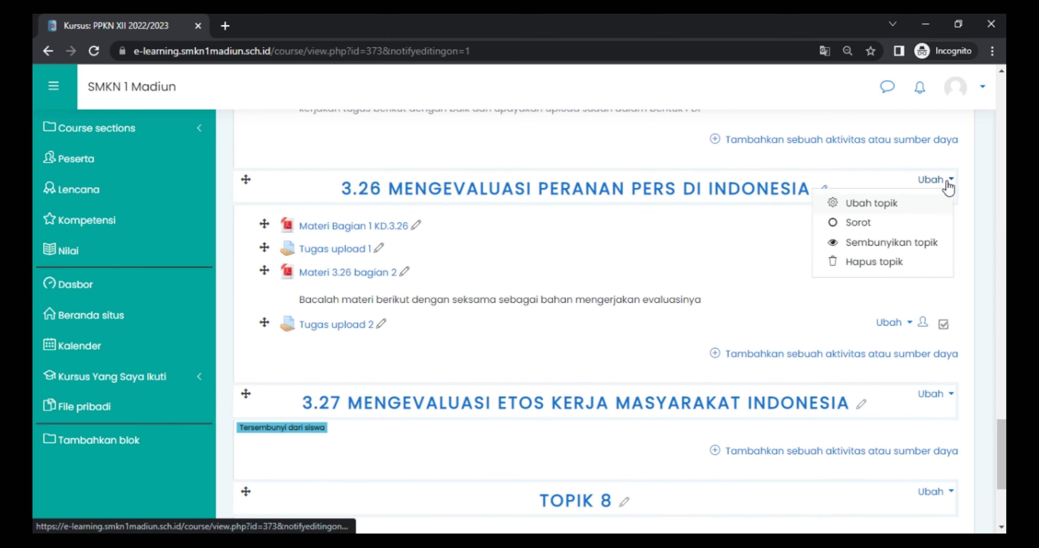
left_click(887, 239)
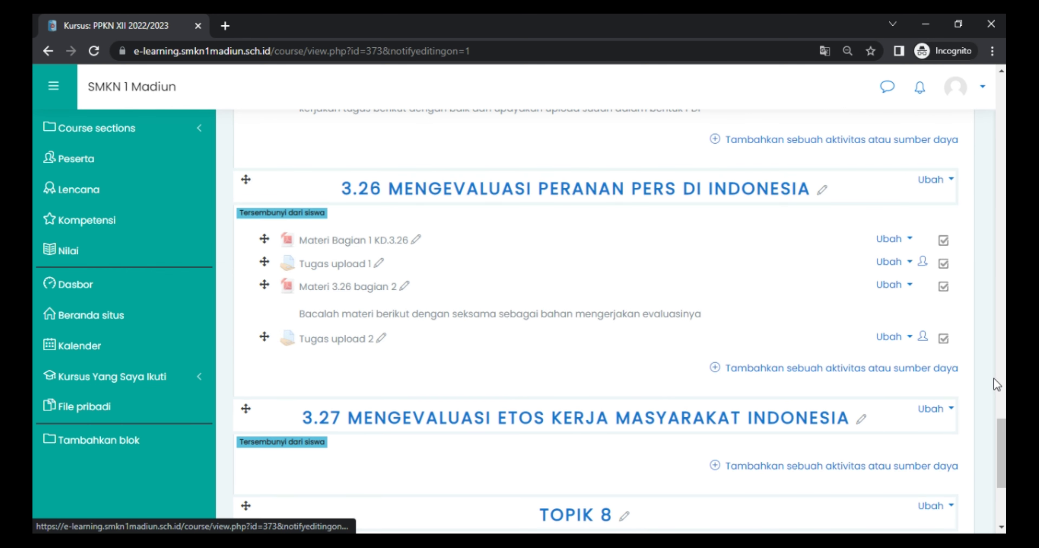
Step: Make topic 3.21 on Pancasila values and rights violation cases visible to students
left_click_drag(1004, 464, 1005, 121)
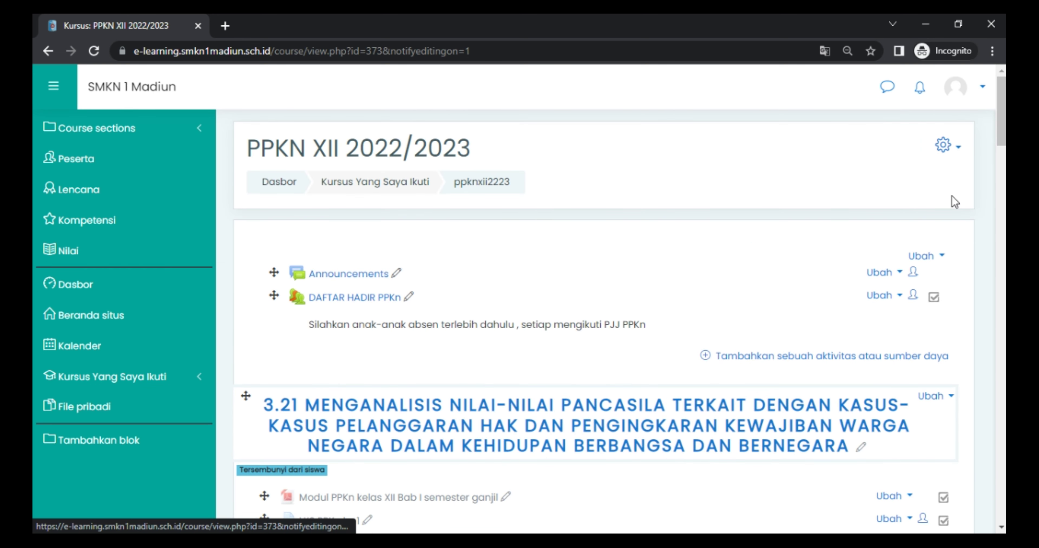
scroll(724, 234, "down", 2)
scroll(724, 234, "down", 2)
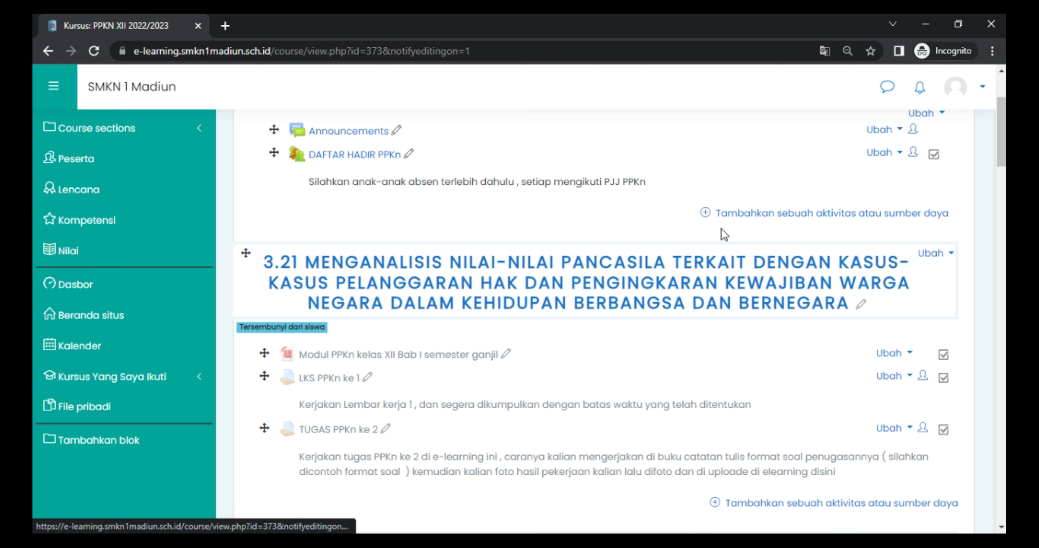
left_click(949, 257)
left_click(912, 319)
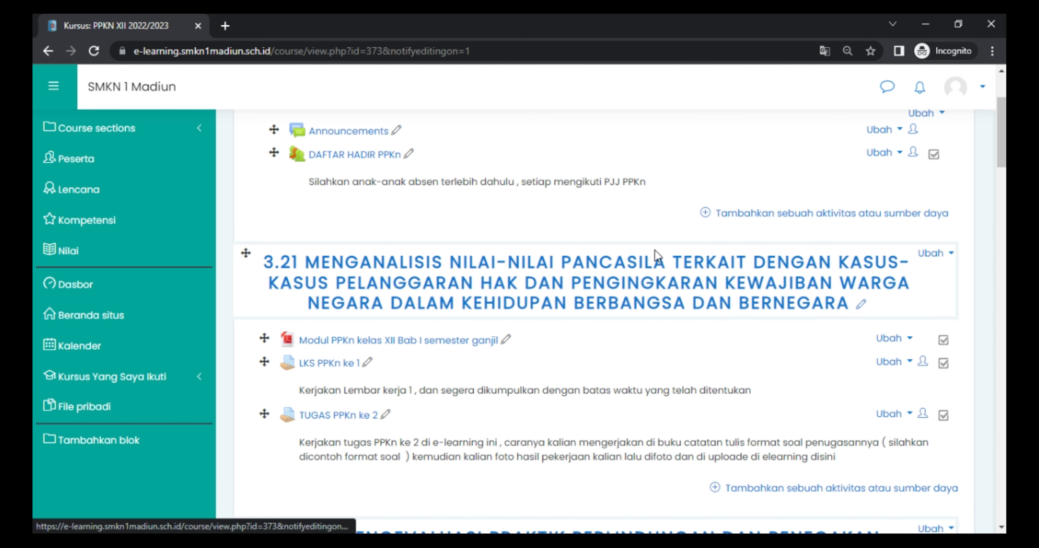
Step: Open the settings of the TUGAS PPKn ke 2 assignment in topic 3.21 and go over its availability dates
scroll(654, 249, "down", 2)
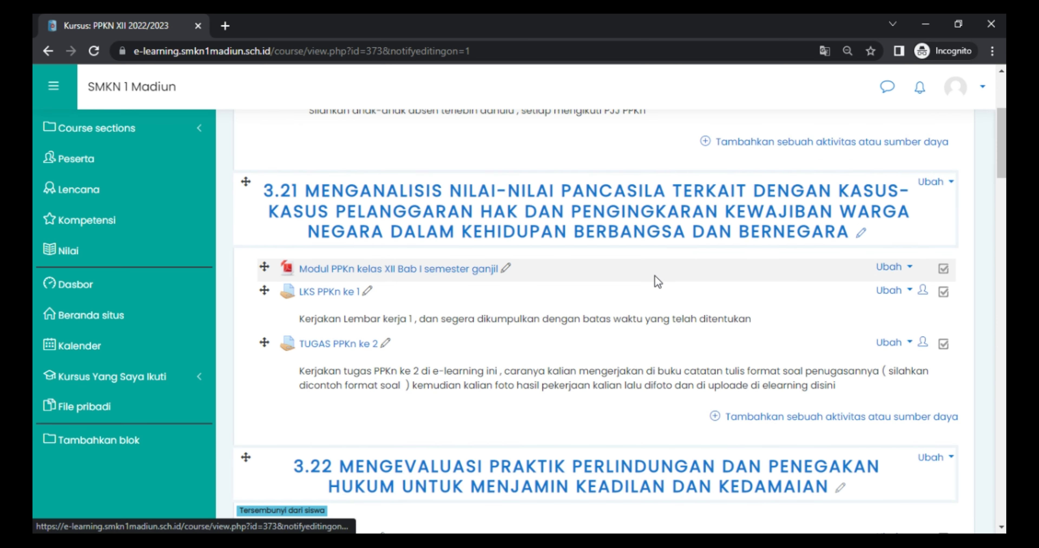
scroll(655, 280, "down", 4)
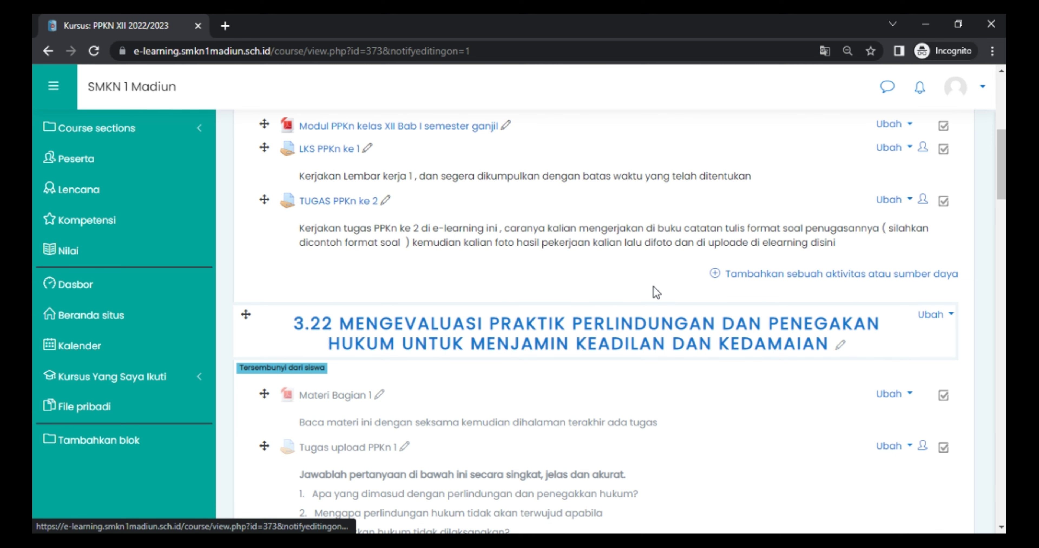
scroll(653, 286, "up", 2)
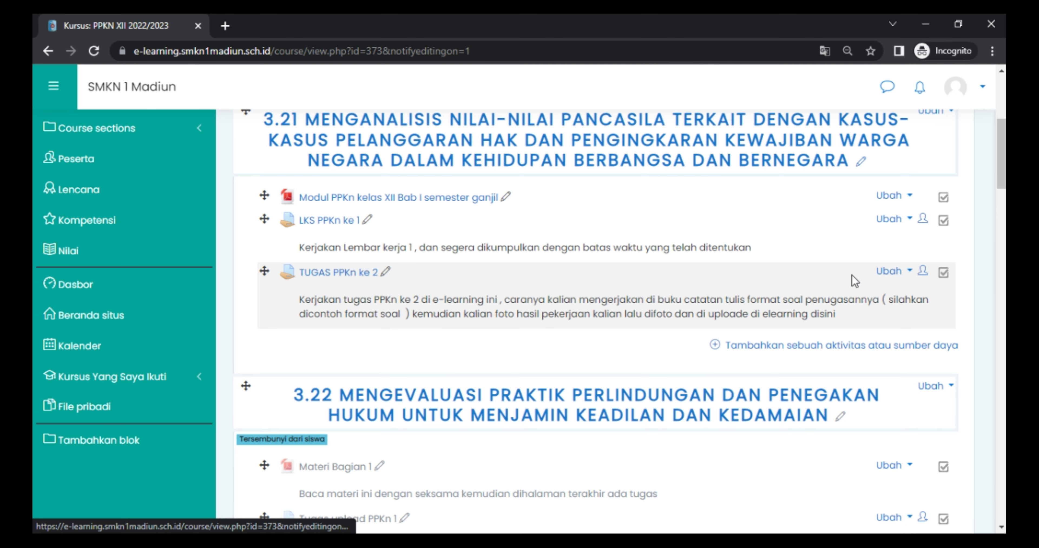
left_click(894, 278)
left_click(819, 296)
scroll(568, 209, "down", 5)
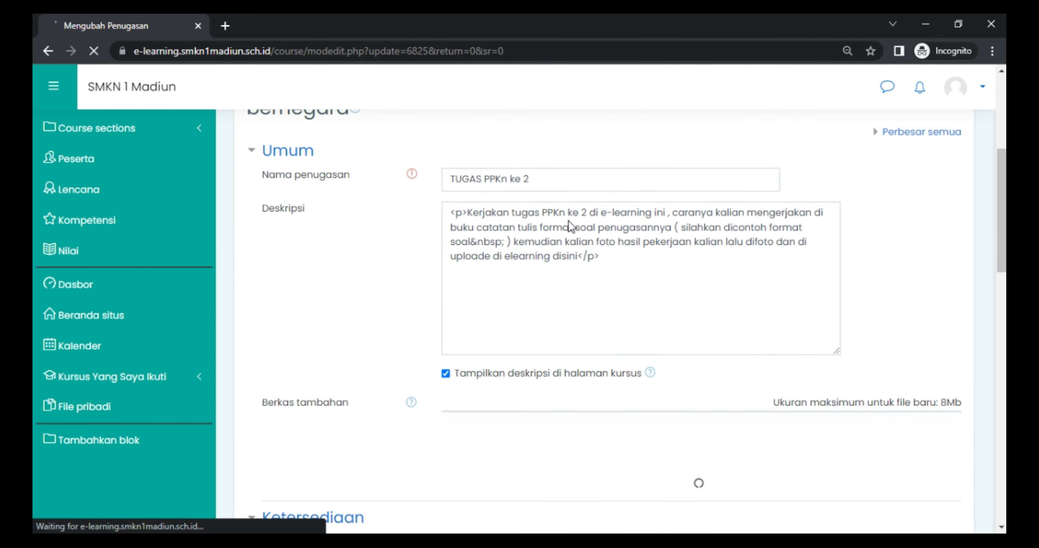
scroll(626, 245, "down", 5)
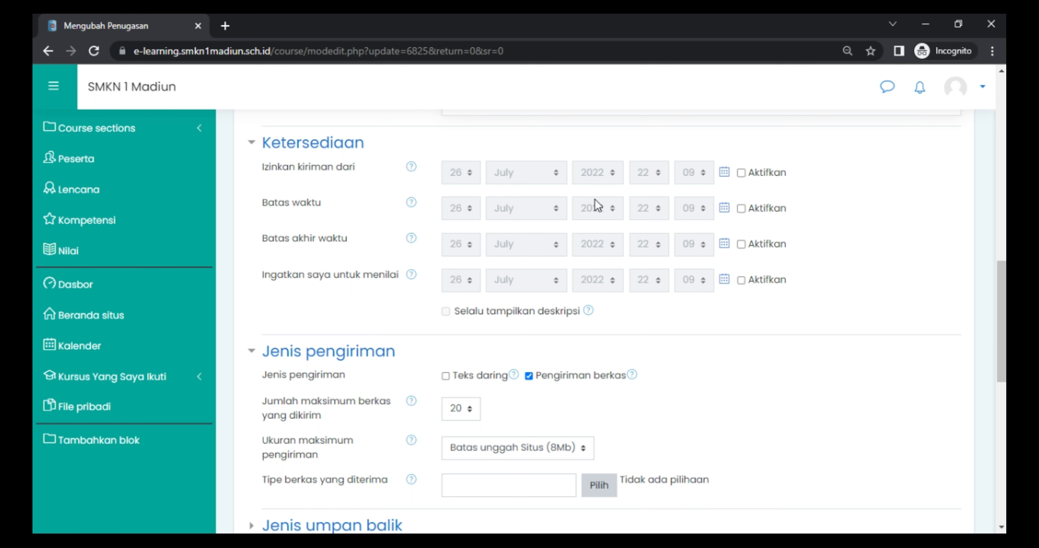
scroll(592, 212, "down", 2)
scroll(591, 213, "up", 2)
Step: Enable the assignment's submission start date of 26 July 2022 and set its enabled due date to 20 August 2022
left_click(743, 174)
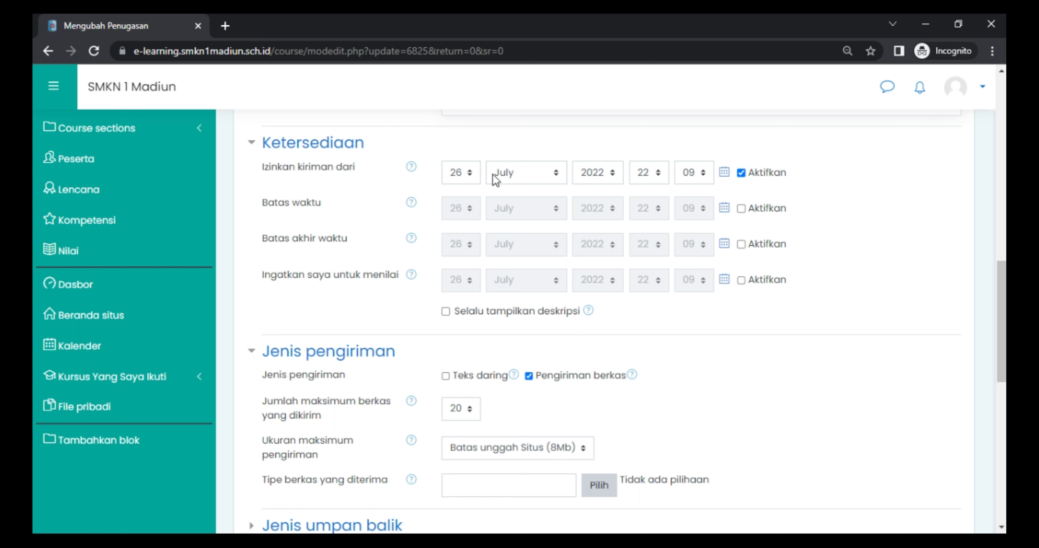
left_click(741, 208)
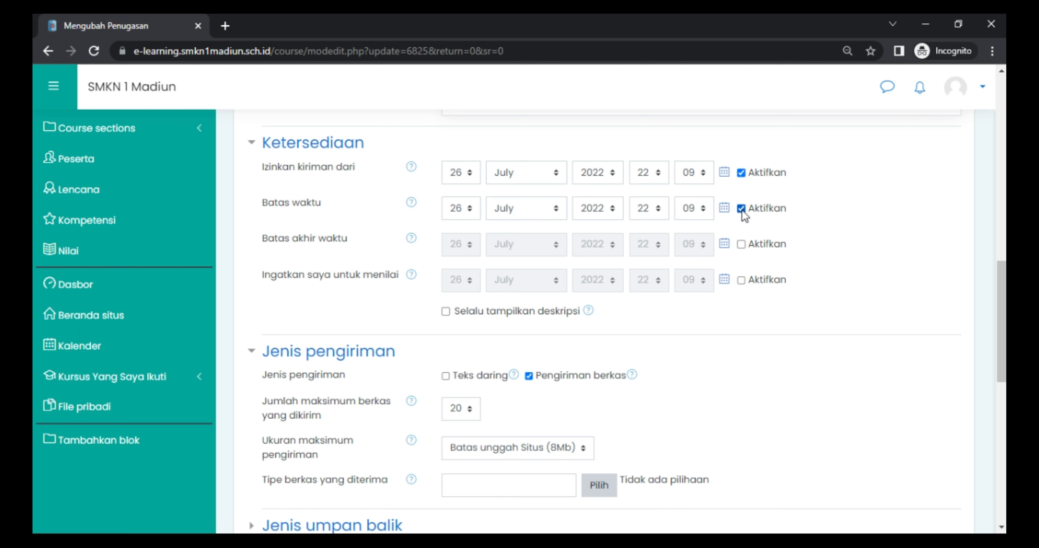
left_click(541, 211)
left_click(520, 338)
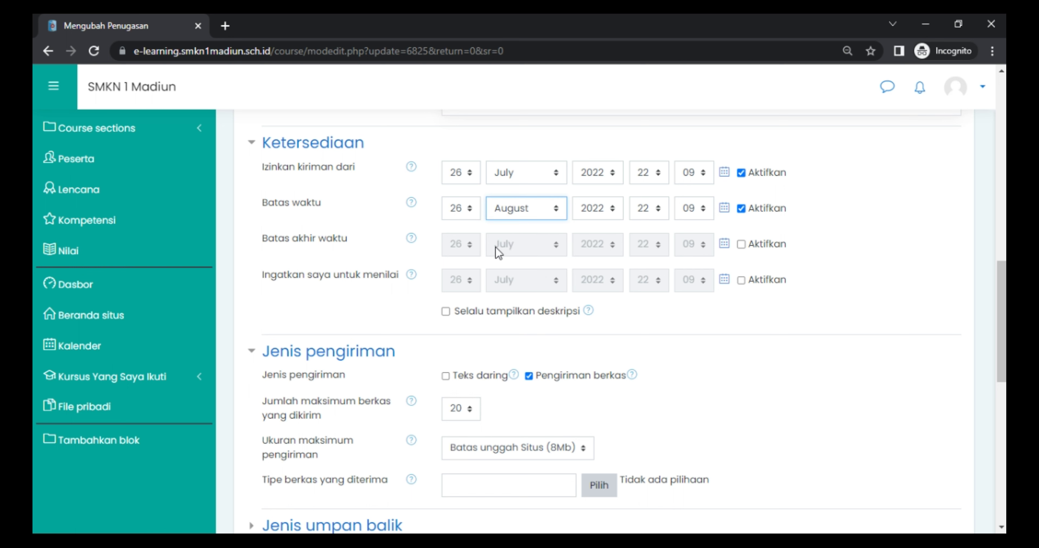
left_click(469, 209)
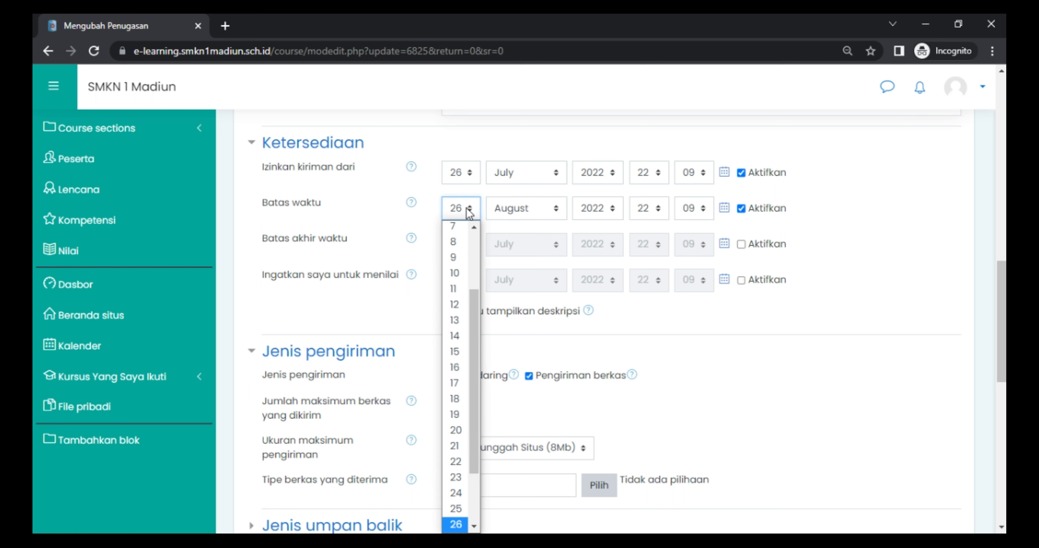
left_click(460, 429)
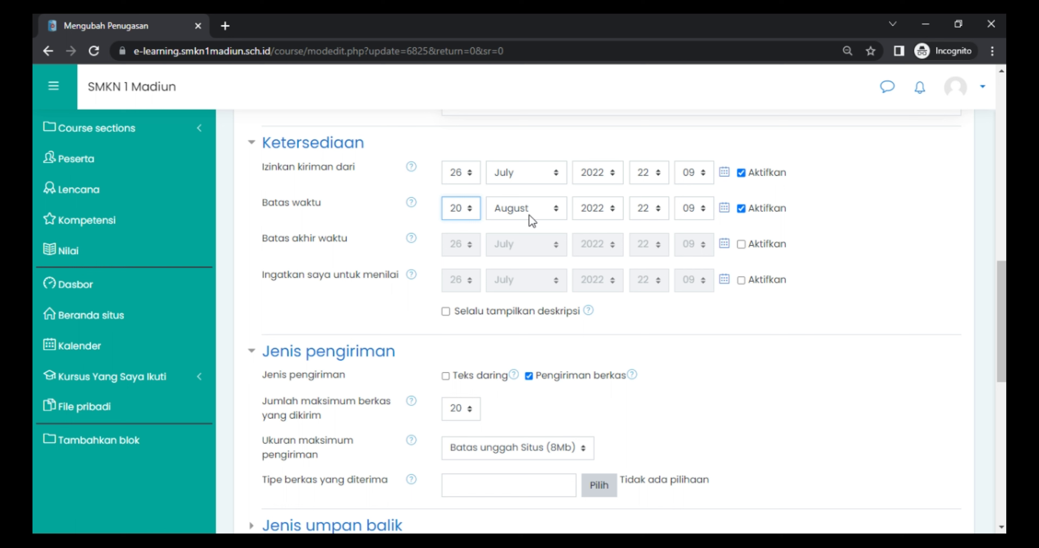
Step: Review the remaining settings of TUGAS PPKn ke 2, then save the assignment and return to the course
scroll(754, 254, "down", 2)
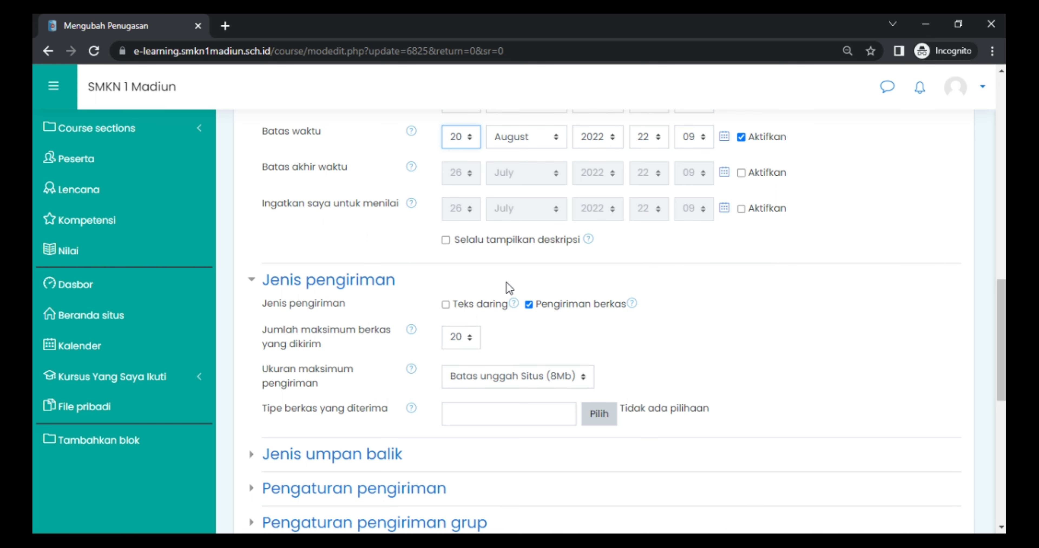
scroll(505, 281, "down", 5)
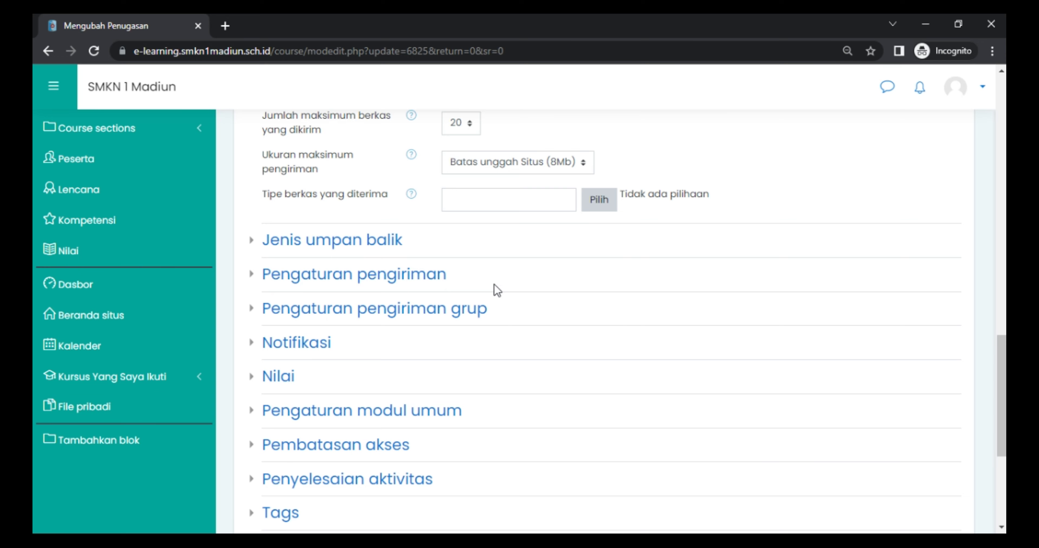
scroll(494, 290, "down", 5)
scroll(445, 278, "up", 15)
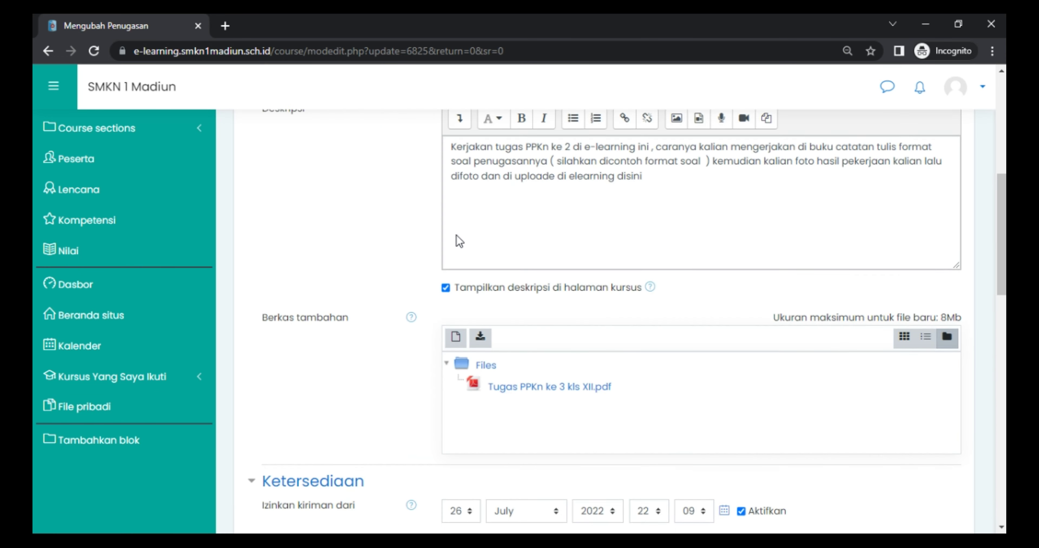
scroll(461, 219, "up", 4)
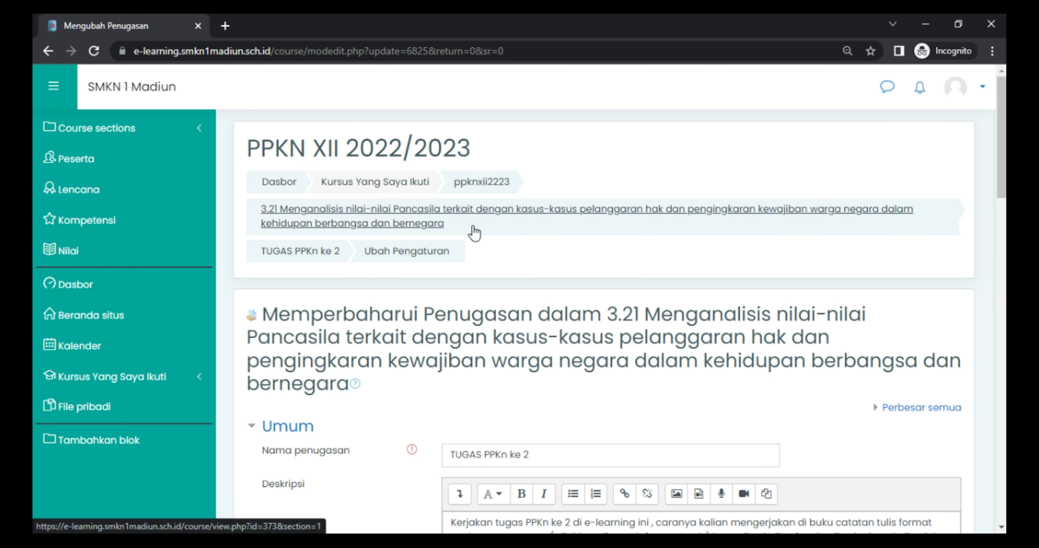
scroll(468, 231, "down", 10)
scroll(543, 222, "down", 10)
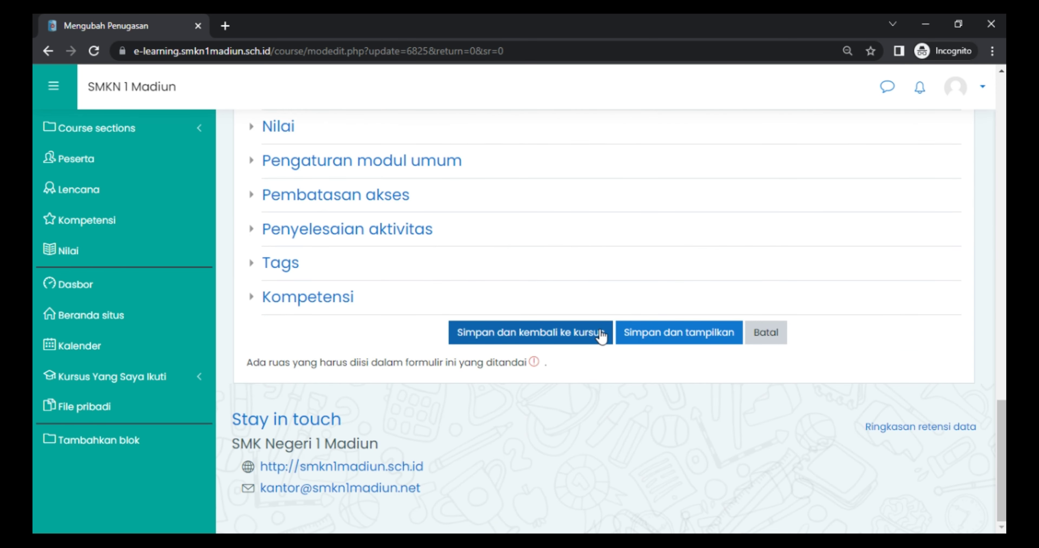
left_click(590, 337)
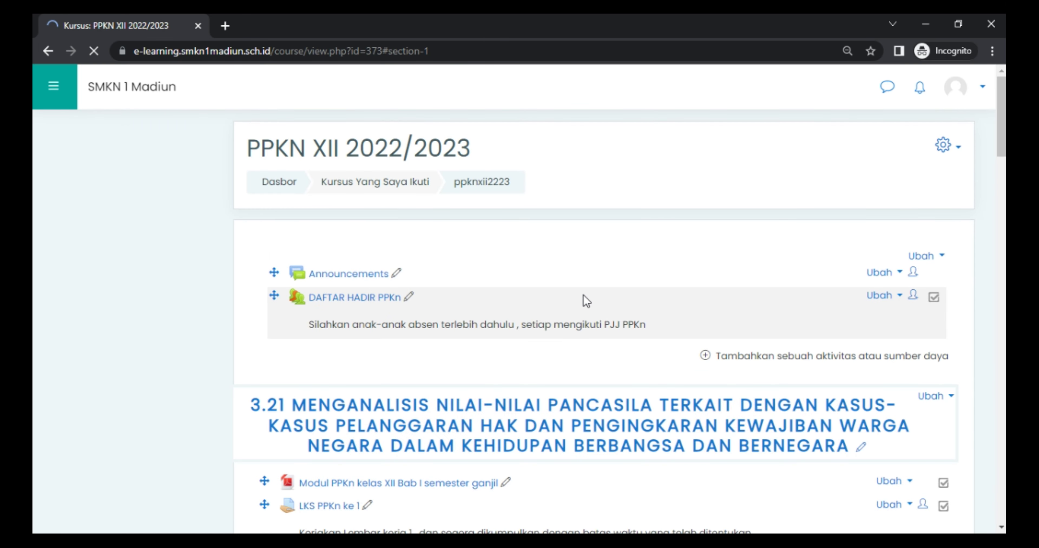
Step: Check topics 3.21 and 3.22 on the course page and open the course's participants list
scroll(622, 265, "down", 7)
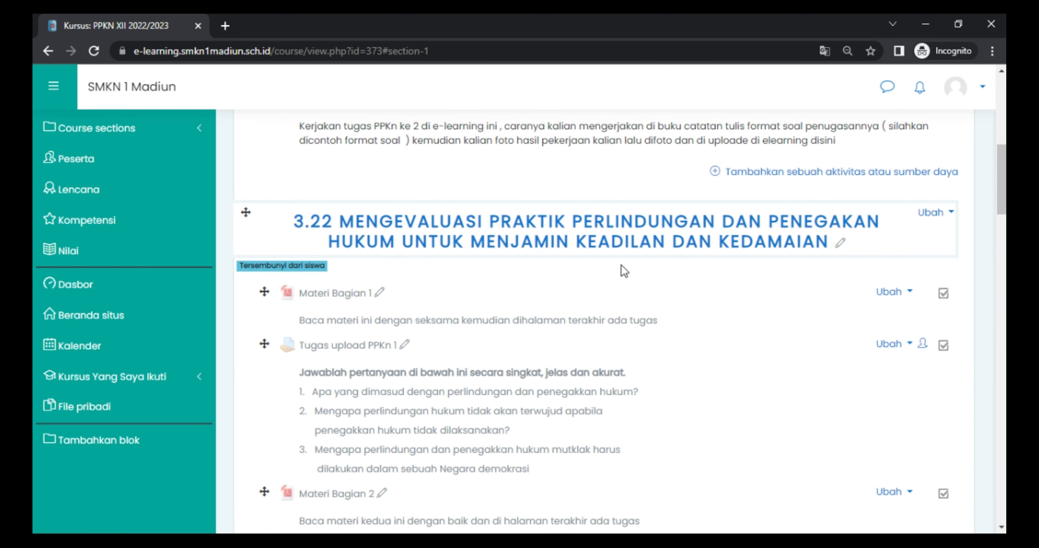
scroll(622, 266, "up", 10)
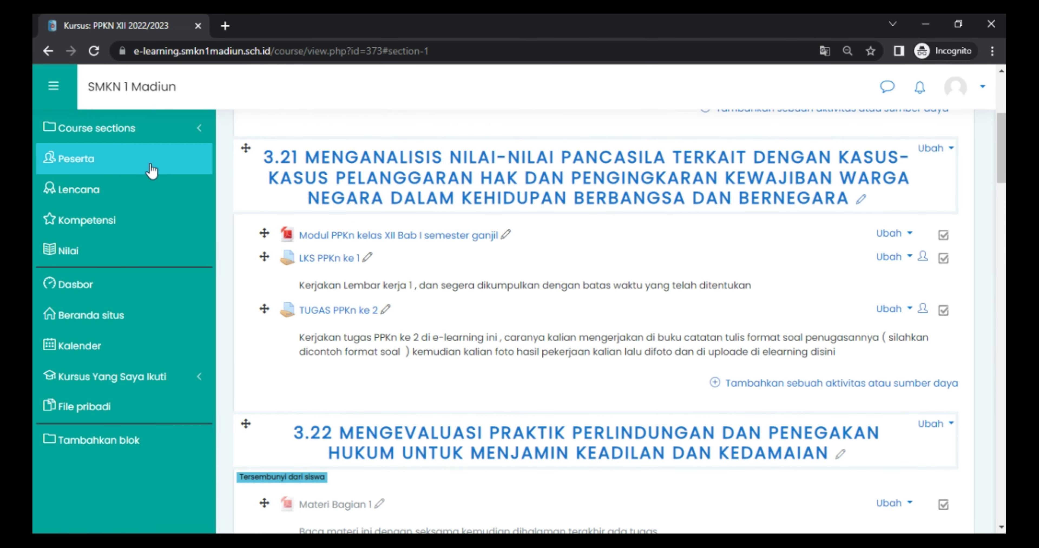
left_click(81, 163)
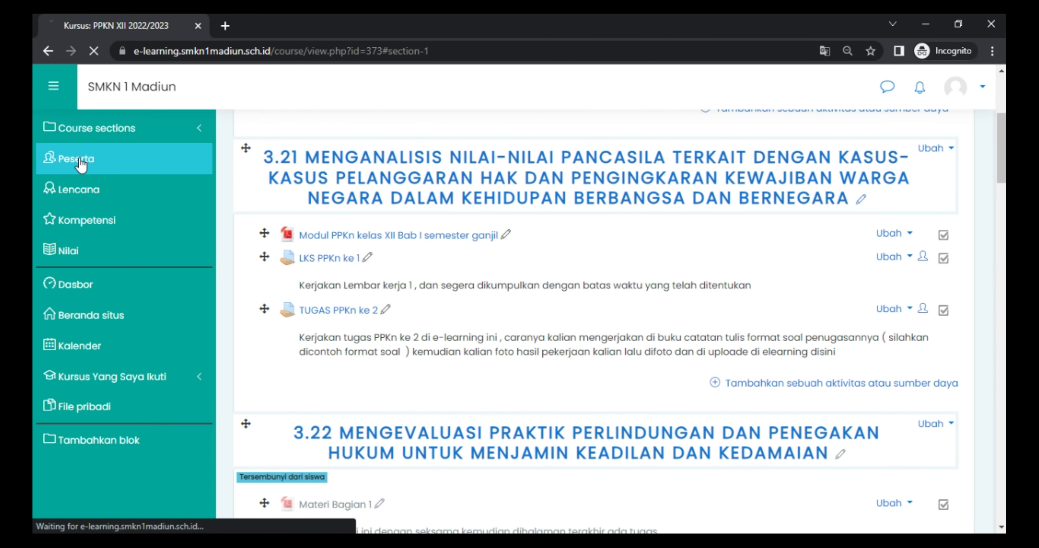
Step: Review the participants list of PPKN XII 2022/2023, checking the enrolled users, their roles, groups and status
scroll(573, 225, "down", 3)
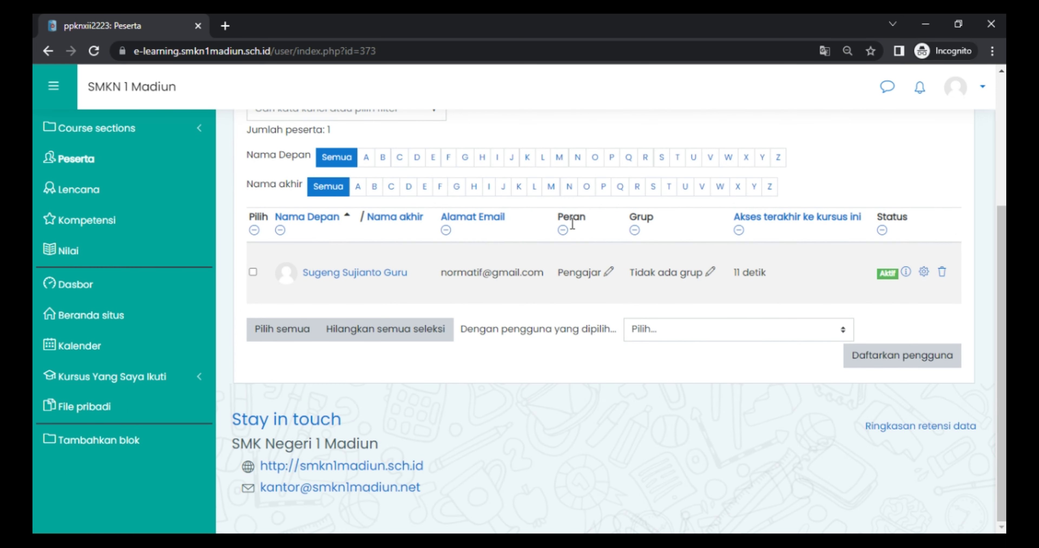
scroll(573, 224, "up", 2)
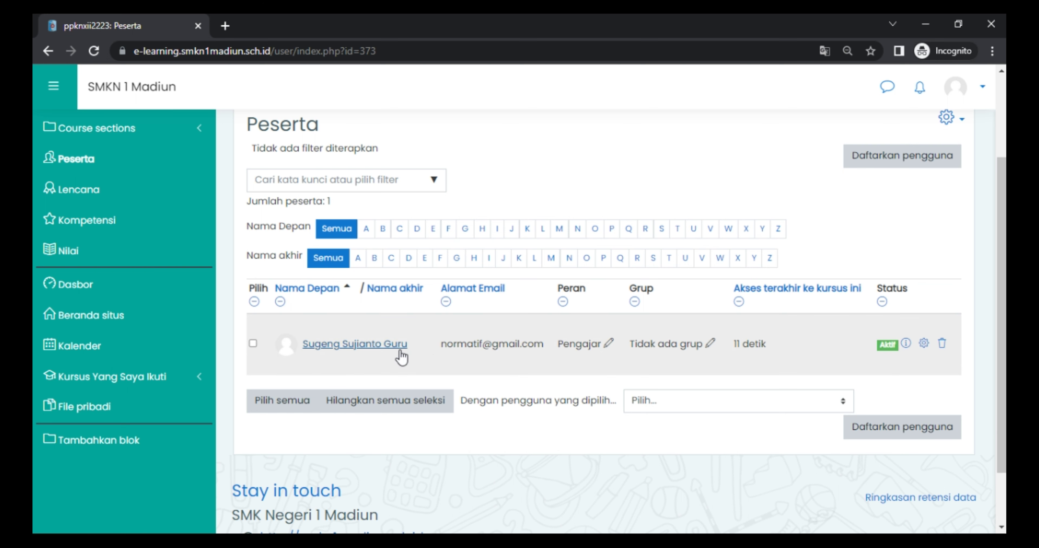
scroll(386, 318, "down", 2)
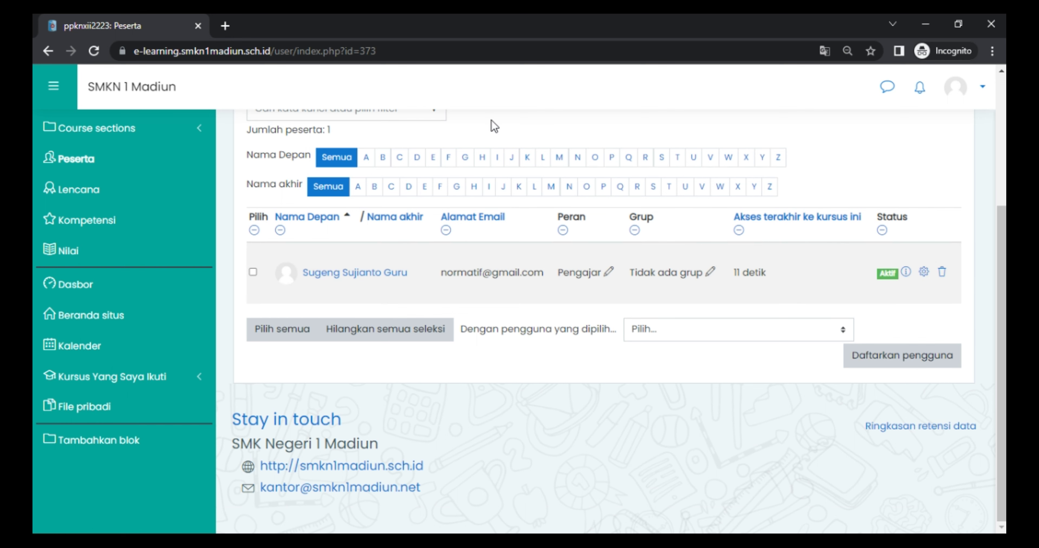
scroll(493, 121, "up", 2)
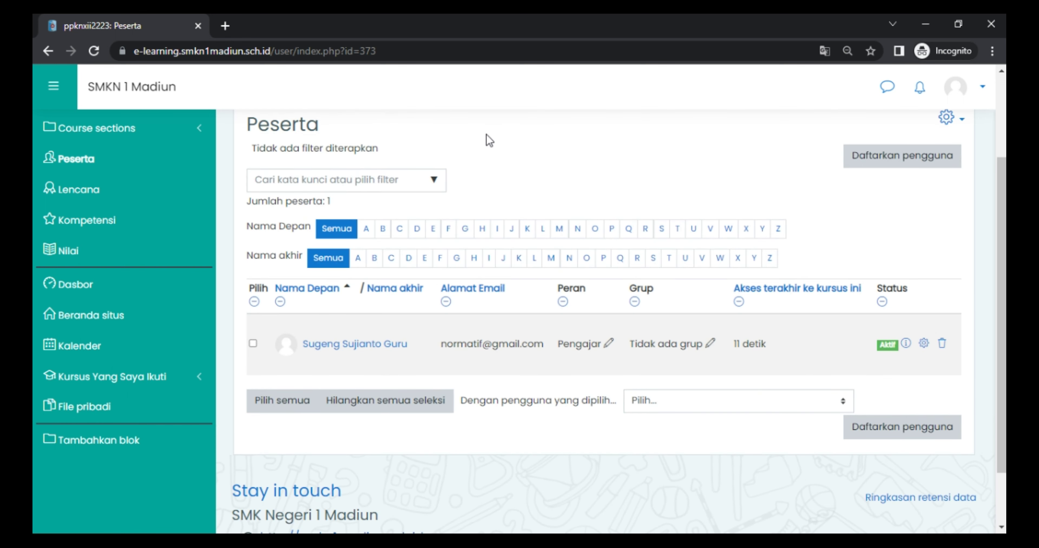
scroll(475, 162, "up", 3)
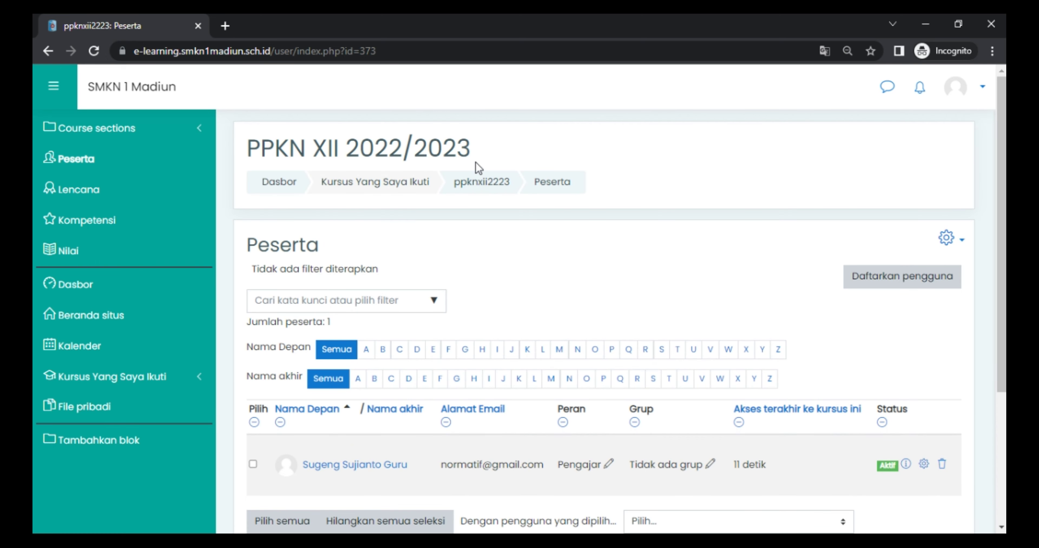
scroll(466, 235, "down", 4)
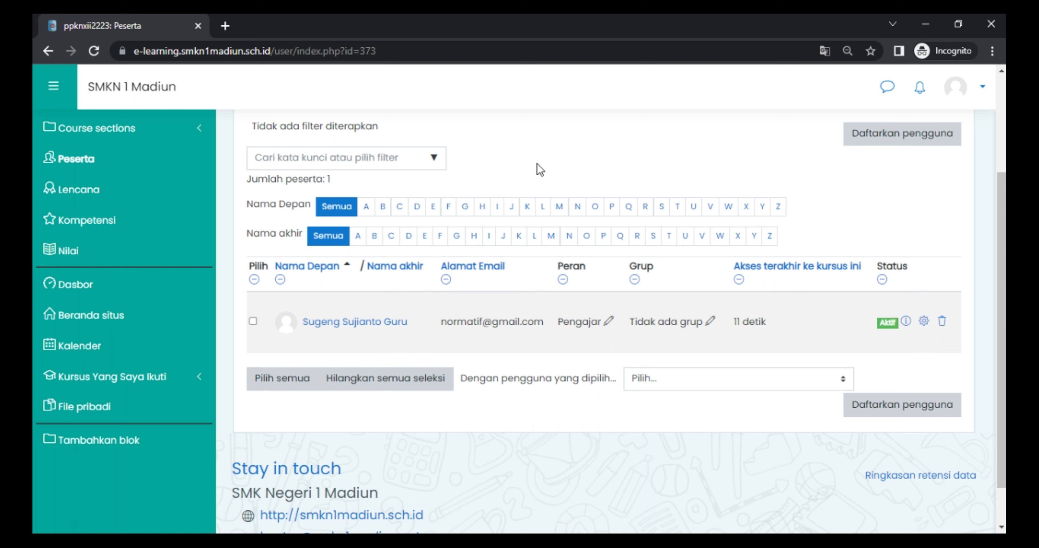
scroll(617, 157, "up", 2)
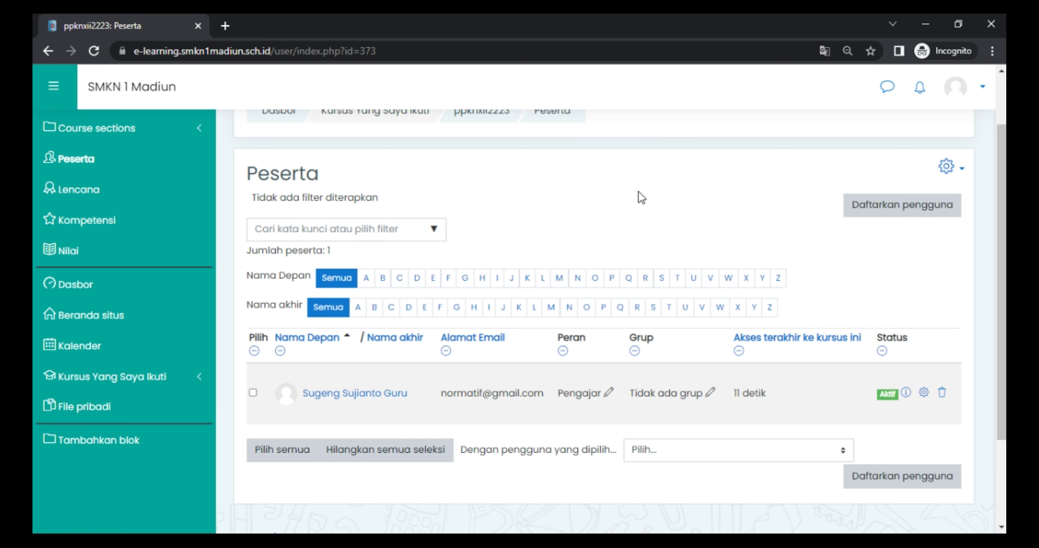
scroll(638, 191, "down", 2)
scroll(638, 191, "up", 2)
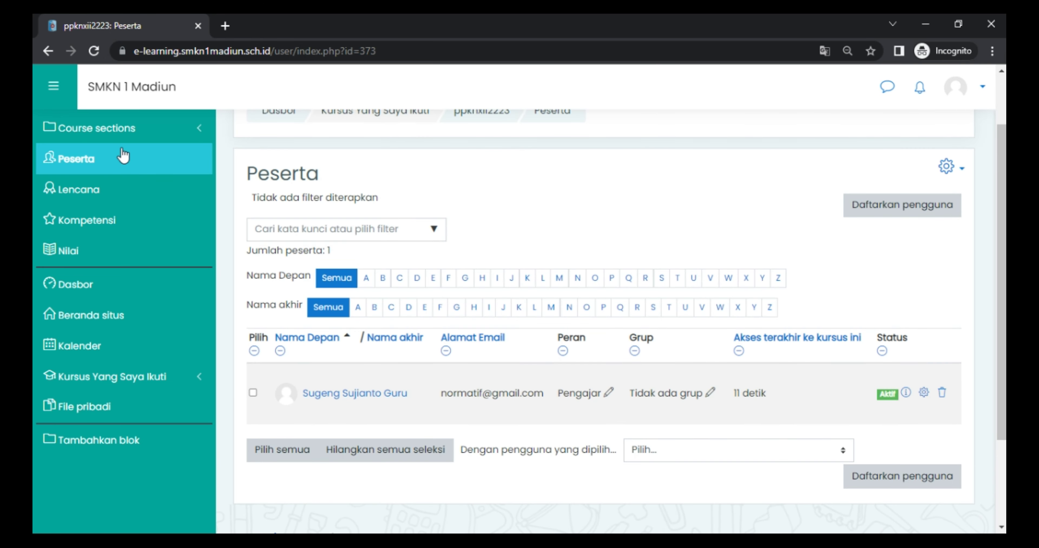
Step: Start enrolling users in the course with the Siswa role and search for the class dpib1-2020
left_click(887, 203)
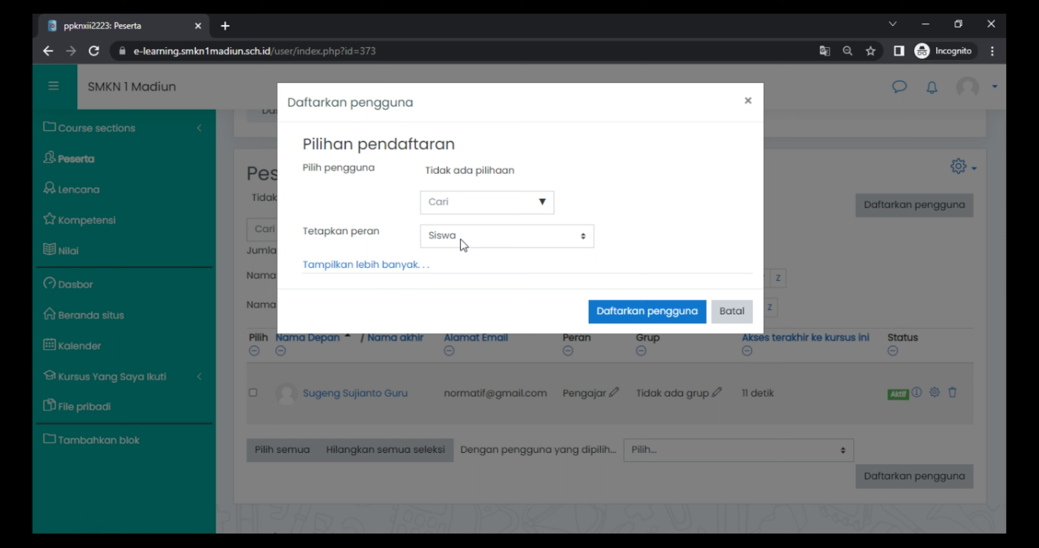
left_click(463, 202)
type("dpib1-2020")
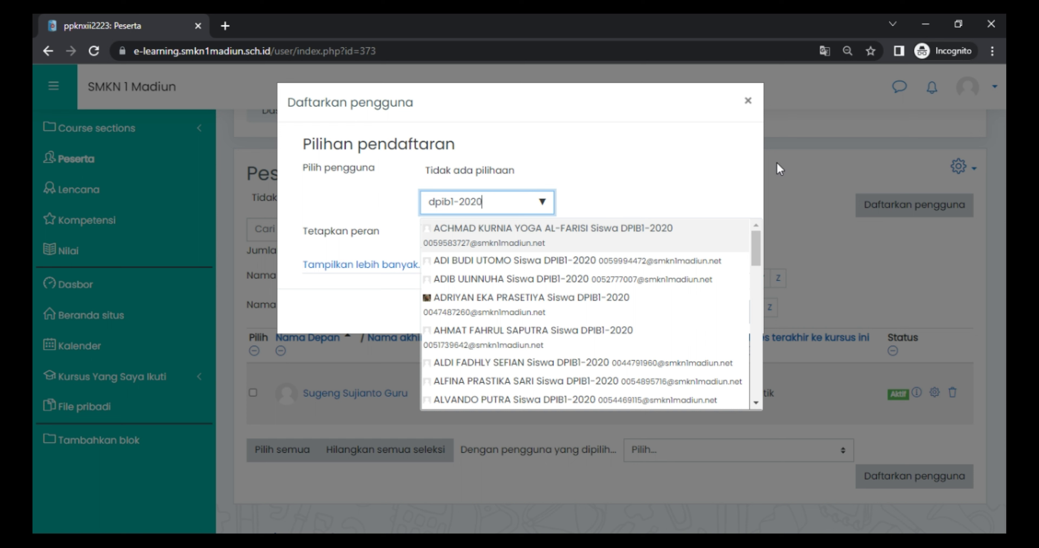
Step: Add every student suggested for class DPIB1-2020 to the enrolment selection until none remain
left_click(633, 240)
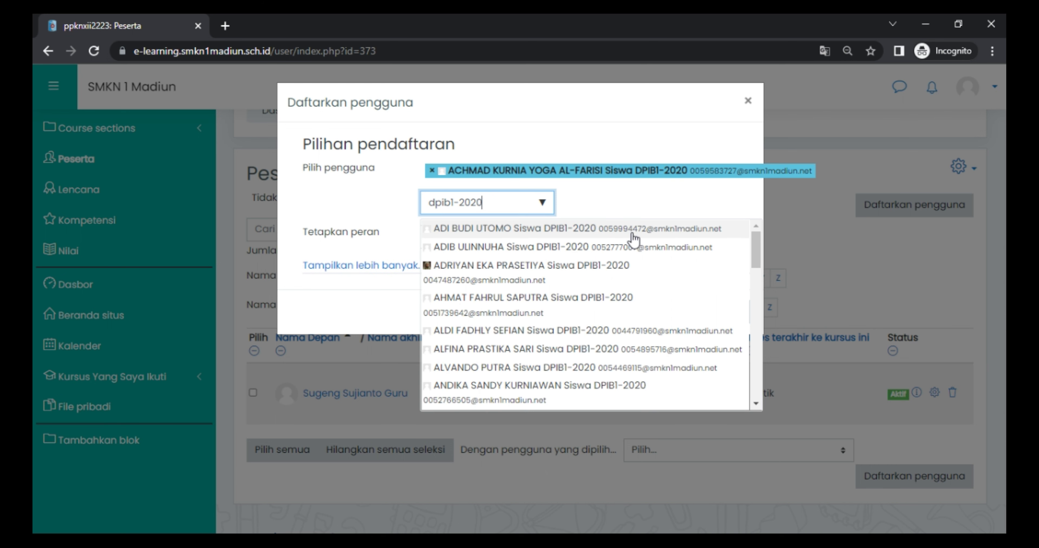
left_click(633, 239)
left_click(628, 258)
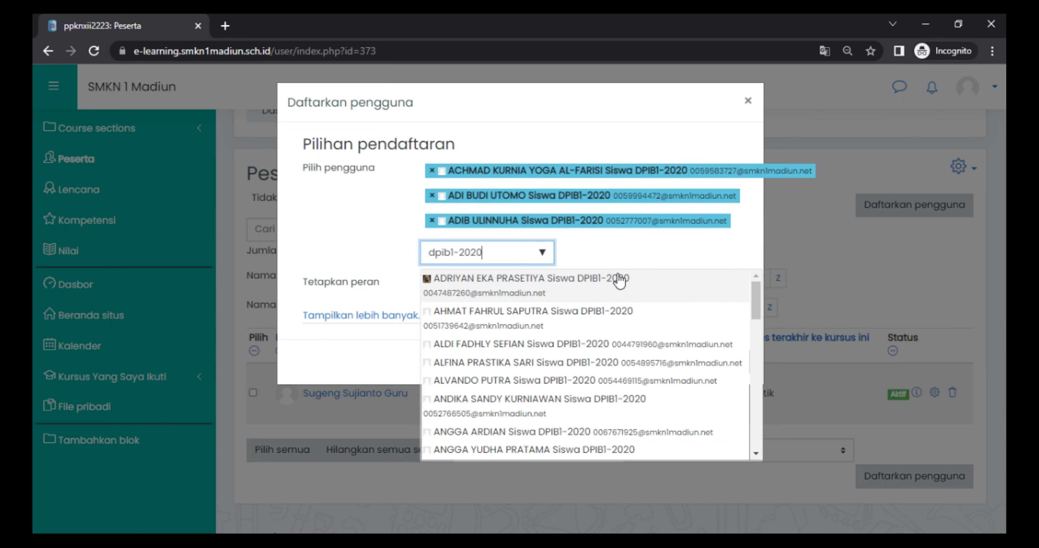
left_click(617, 279)
left_click(611, 320)
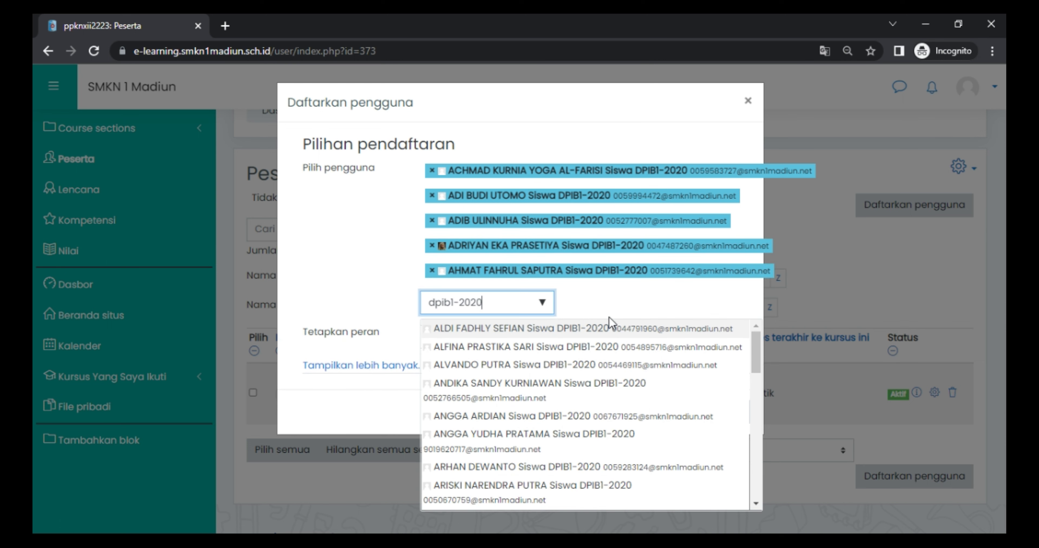
left_click(607, 336)
left_click(606, 357)
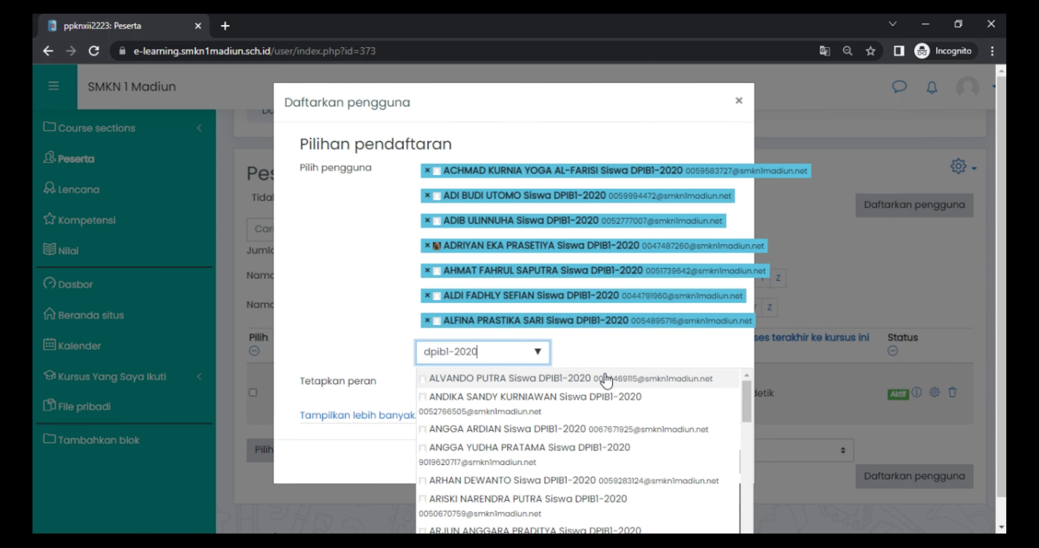
left_click(619, 375)
scroll(636, 237, "down", 1)
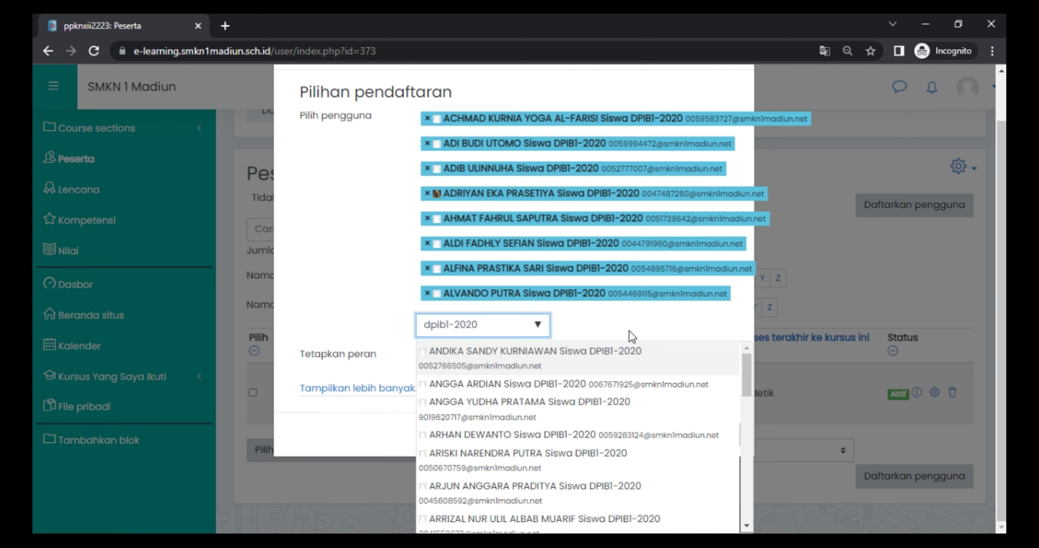
left_click(607, 373)
left_click(606, 383)
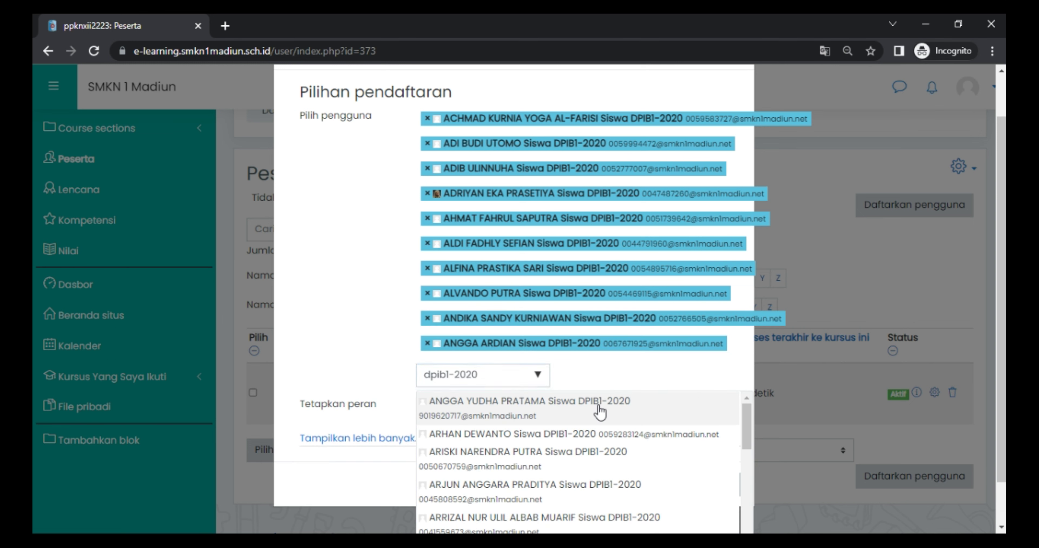
left_click(599, 407)
left_click(600, 432)
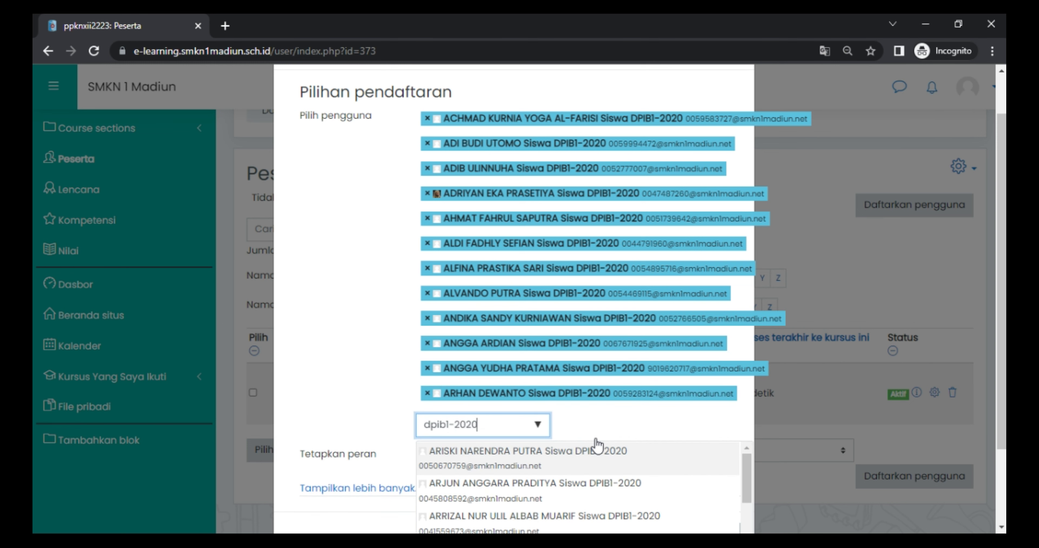
left_click(592, 455)
scroll(601, 427, "down", 3)
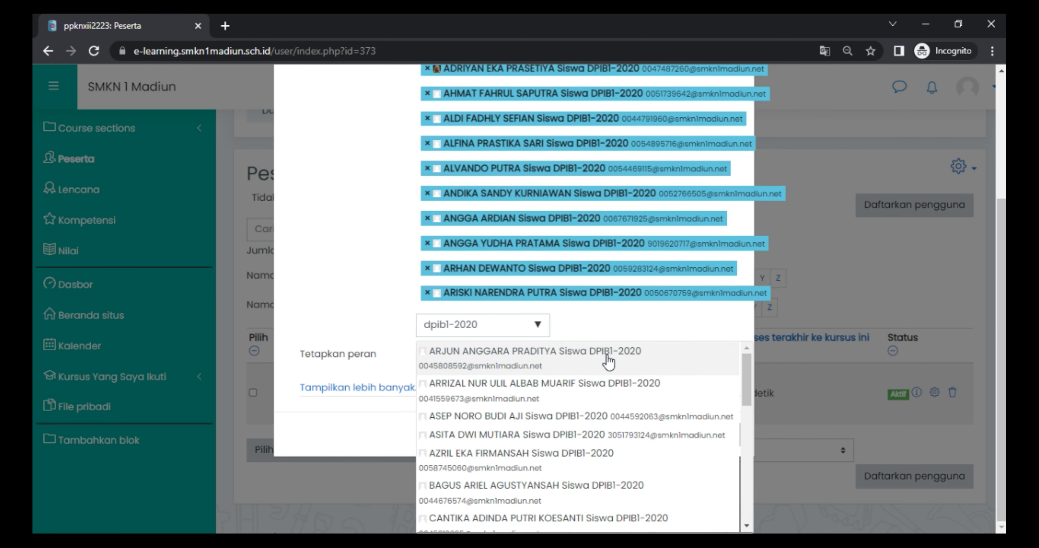
left_click(607, 363)
left_click(605, 389)
left_click(599, 403)
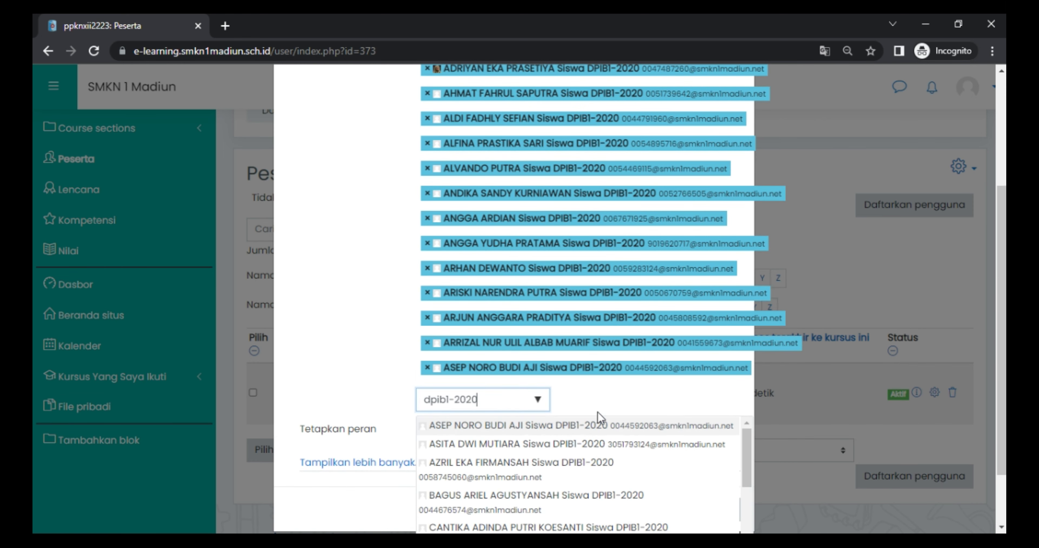
left_click(599, 429)
left_click(596, 455)
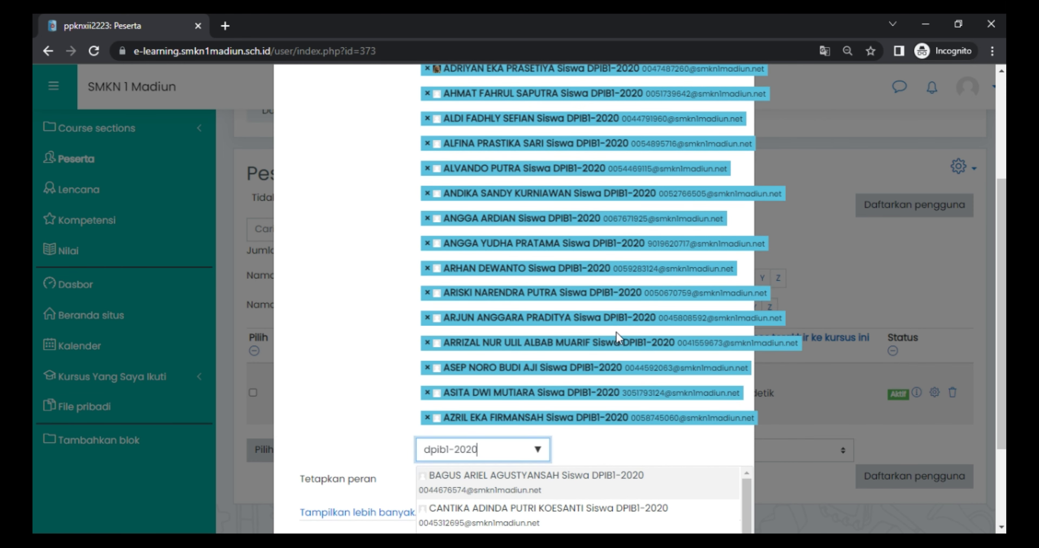
scroll(614, 339, "down", 3)
left_click(617, 356)
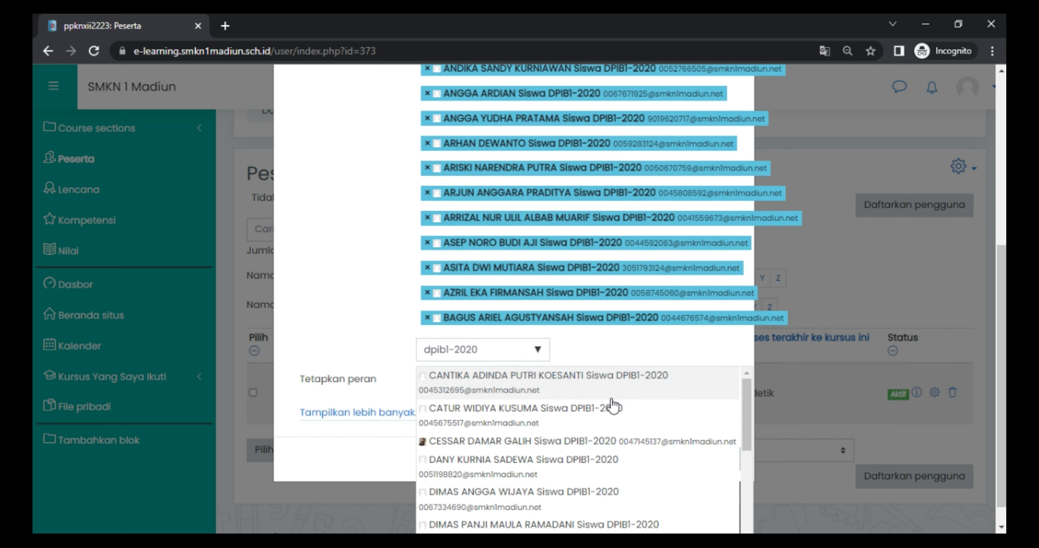
left_click(610, 383)
left_click(609, 411)
left_click(605, 423)
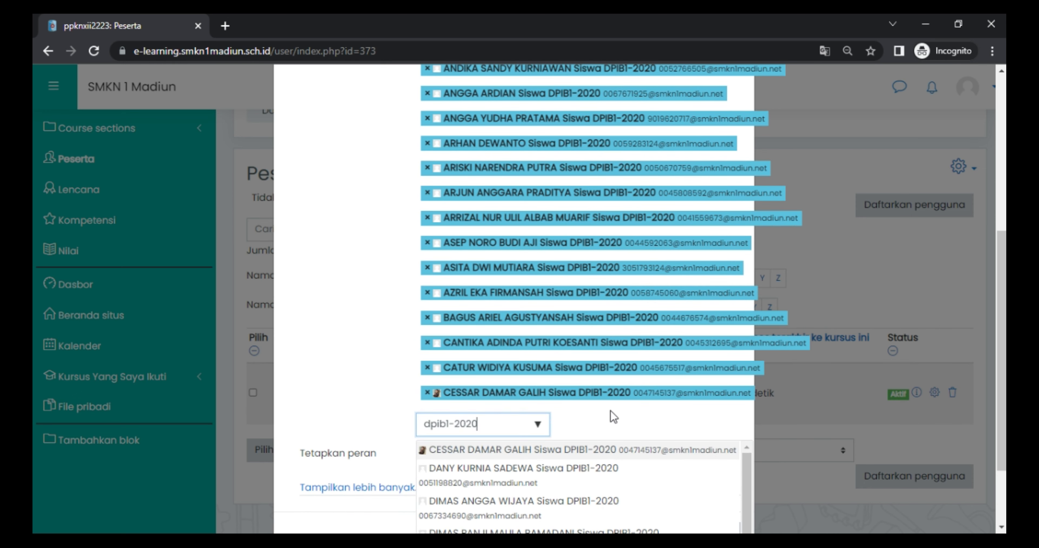
scroll(618, 445, "down", 3)
left_click(616, 362)
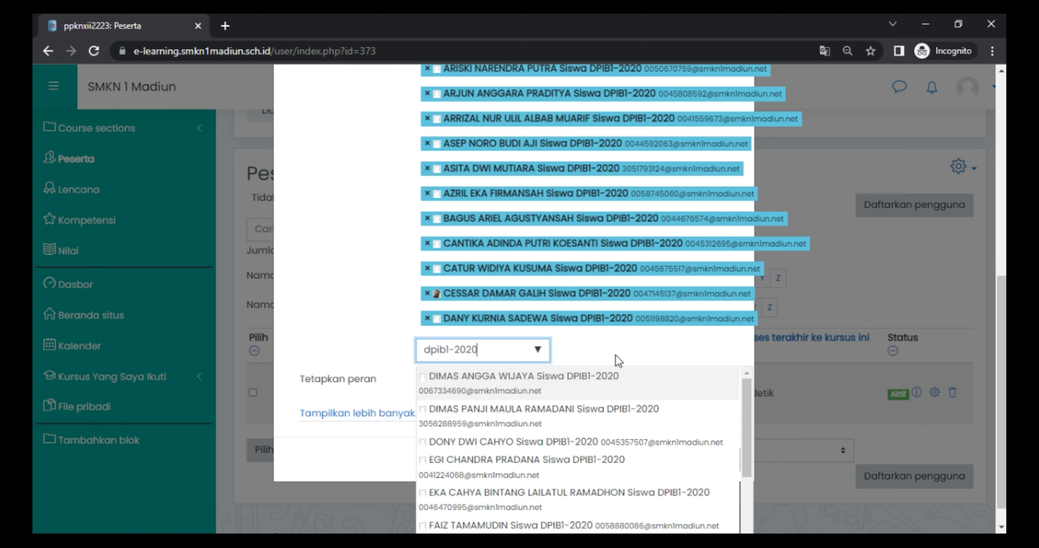
left_click(612, 380)
left_click(611, 402)
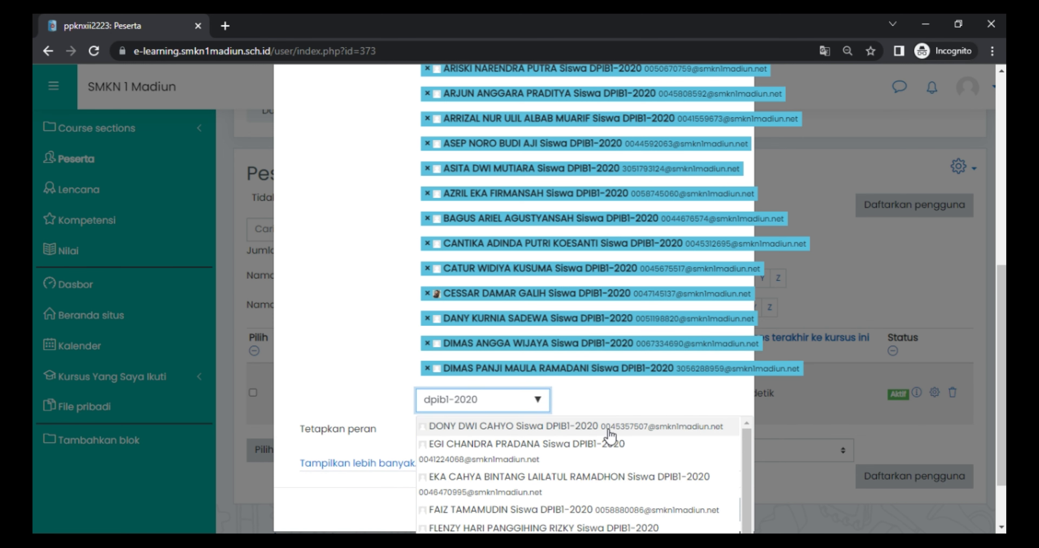
left_click(610, 425)
scroll(613, 427, "down", 2)
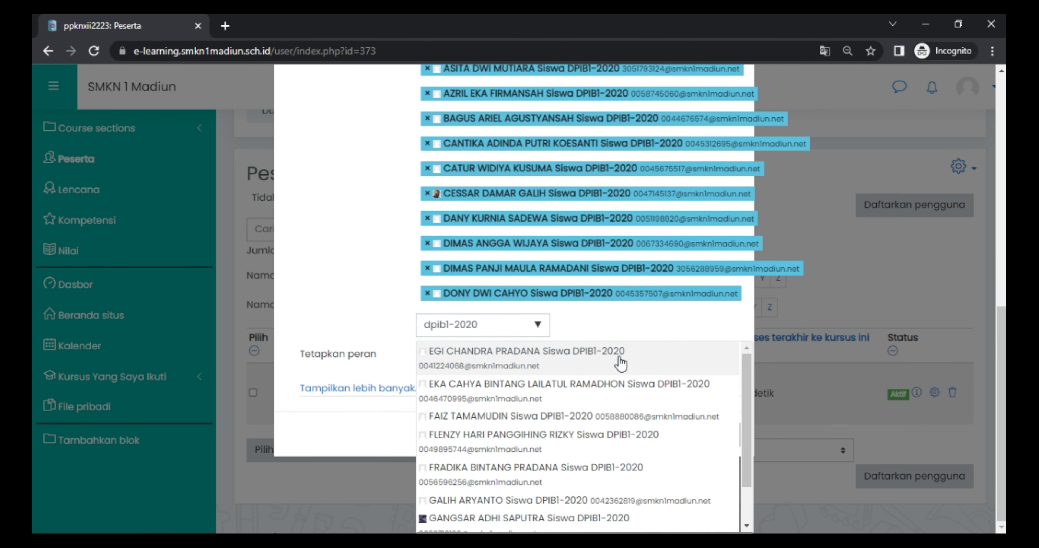
left_click(619, 360)
left_click(613, 387)
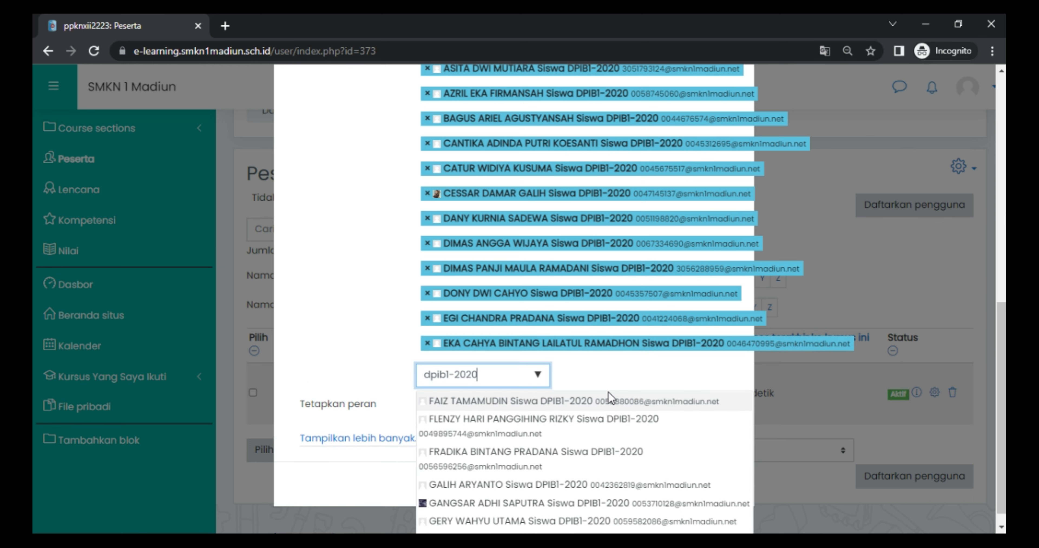
left_click(605, 412)
left_click(605, 443)
left_click(597, 459)
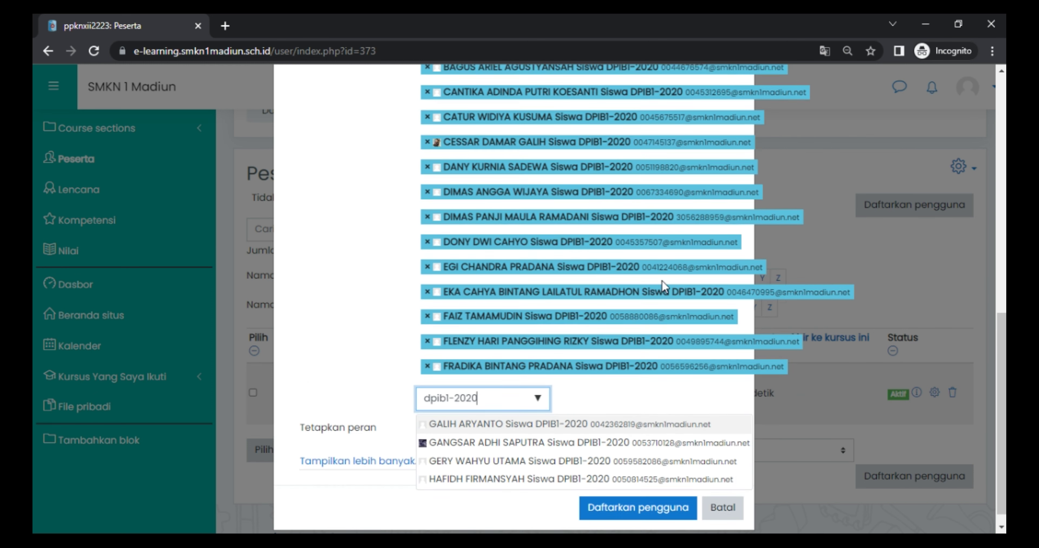
scroll(593, 463, "down", 2)
left_click(571, 413)
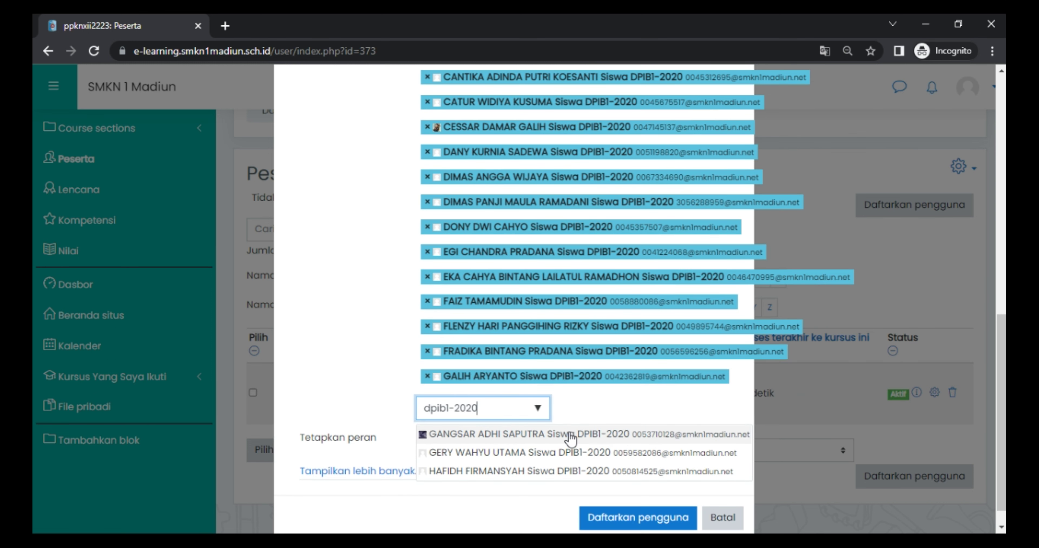
left_click(572, 433)
left_click(573, 458)
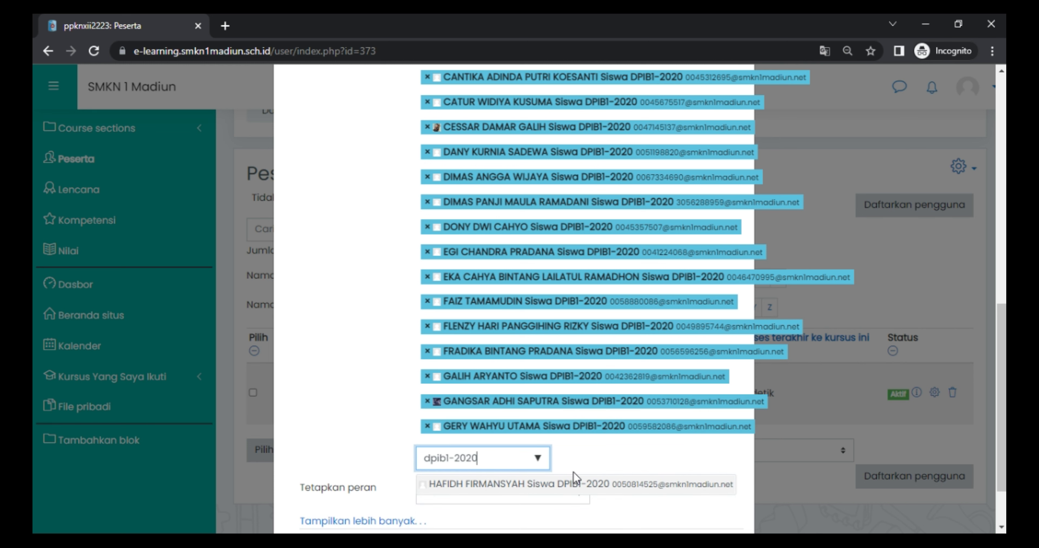
left_click(572, 485)
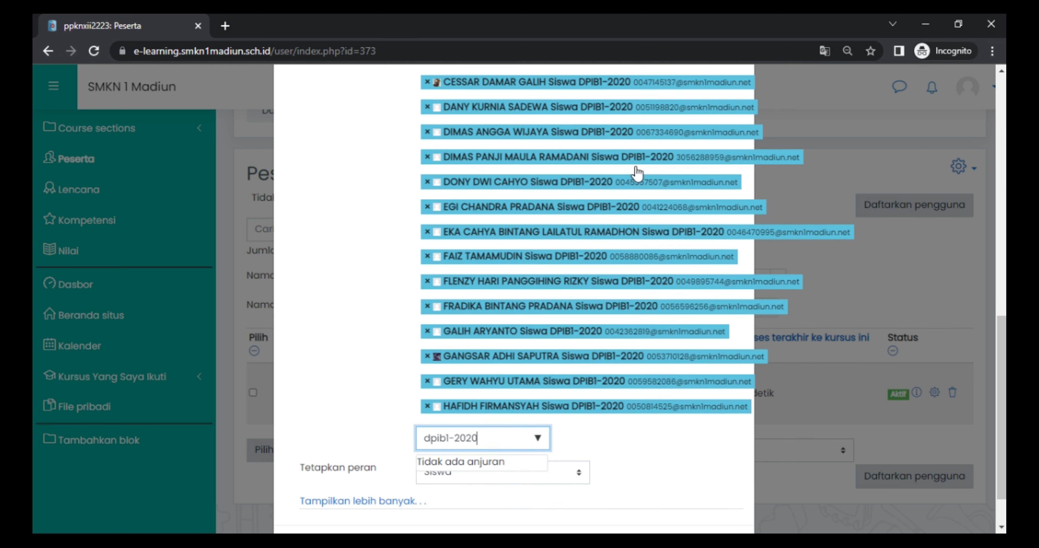
Step: Change the user search to dpib2-2020 and add every suggested DPIB2-2020 student to the enrolment selection until none remain
scroll(632, 173, "down", 2)
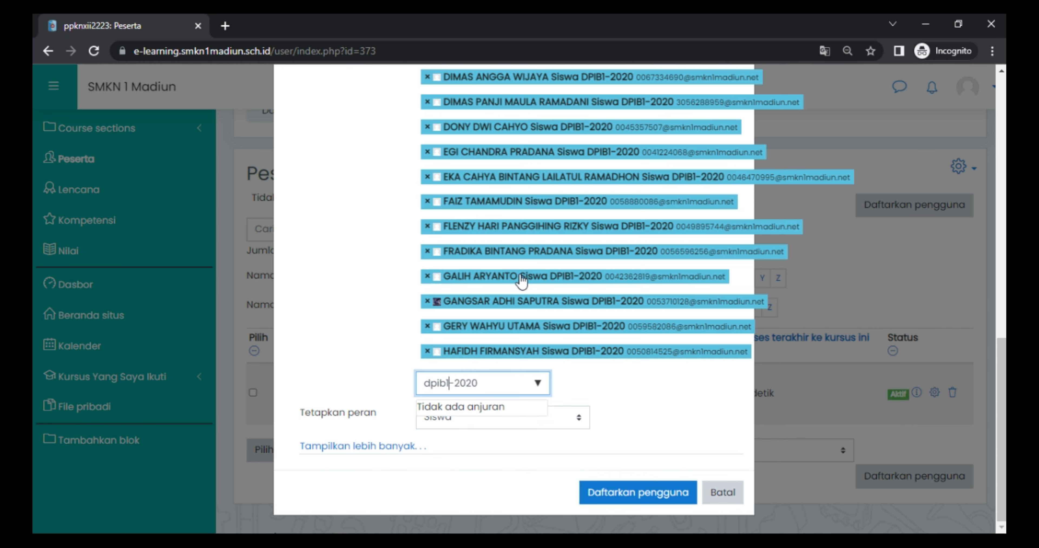
type("2")
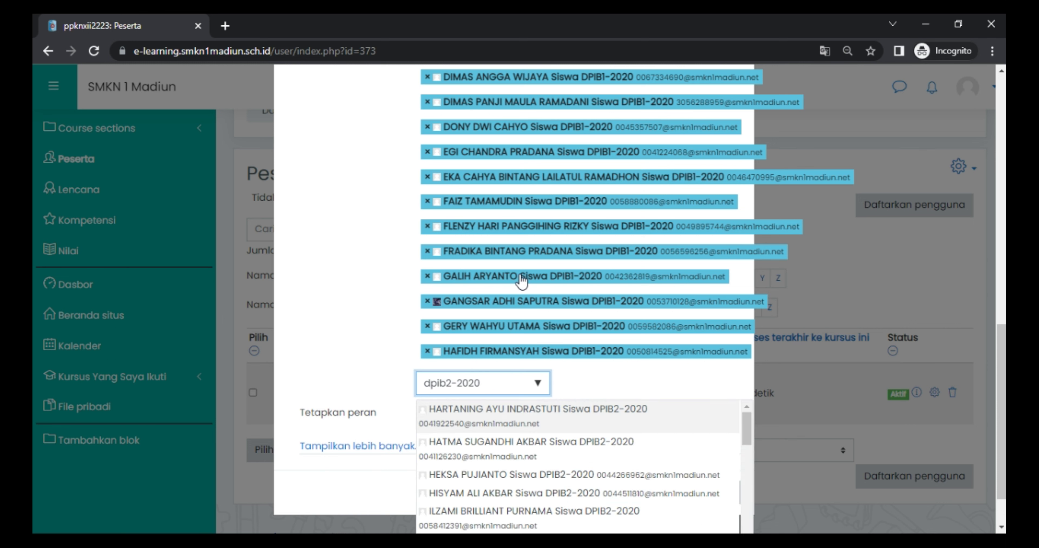
scroll(617, 217, "down", 1)
left_click(614, 355)
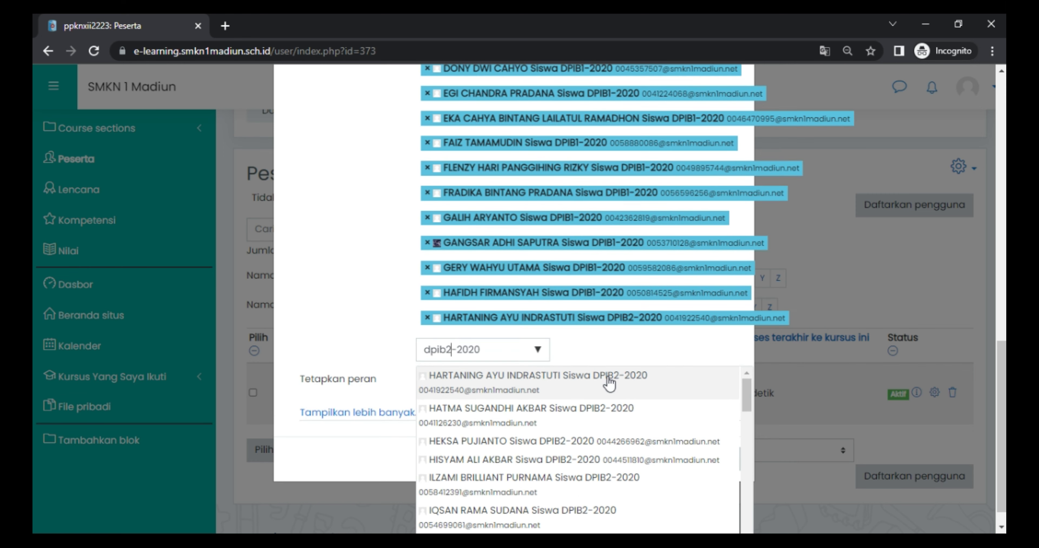
left_click(606, 412)
left_click(605, 434)
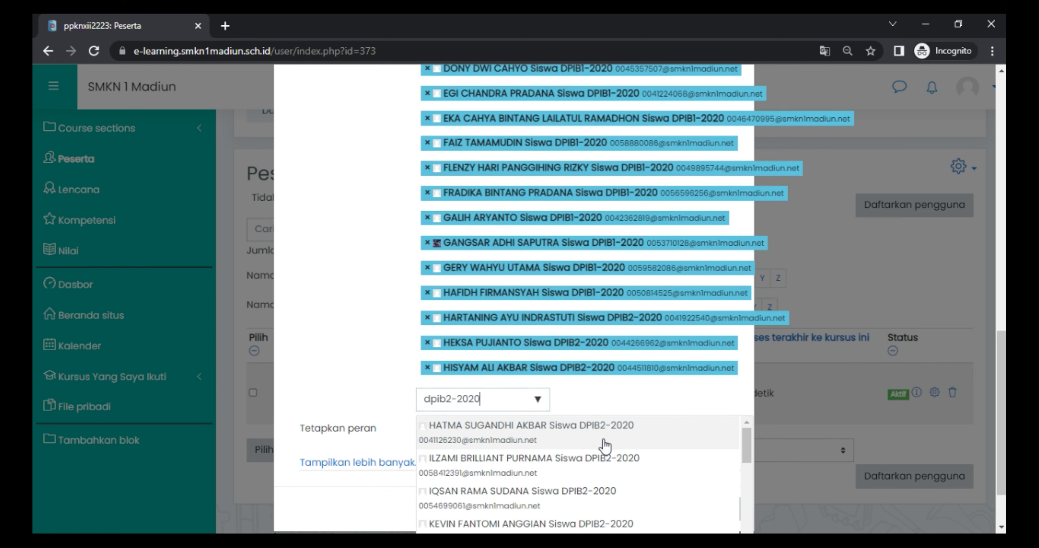
left_click(605, 437)
left_click(608, 465)
scroll(607, 464, "down", 2)
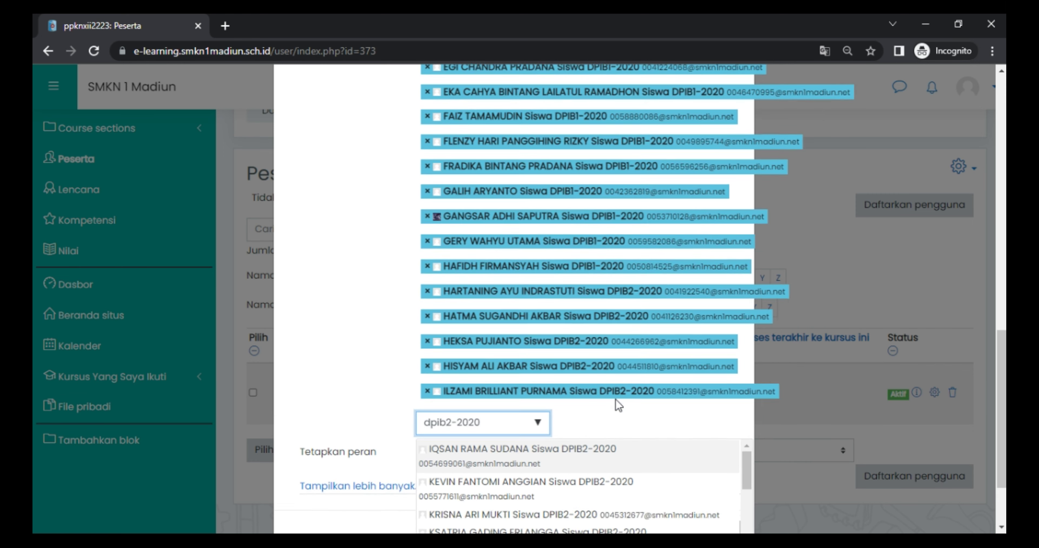
left_click(607, 452)
left_click(607, 432)
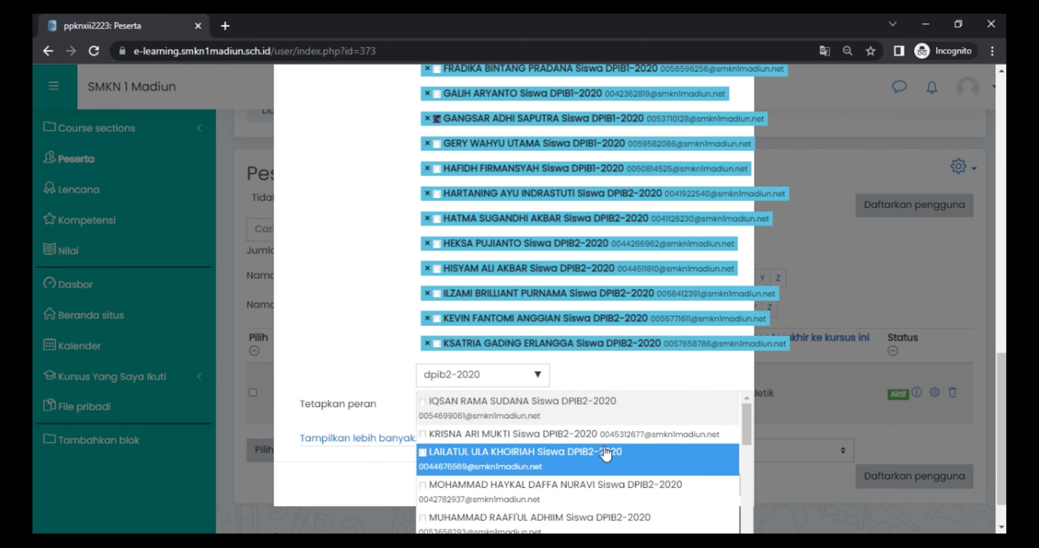
left_click(607, 454)
left_click(603, 465)
left_click(603, 459)
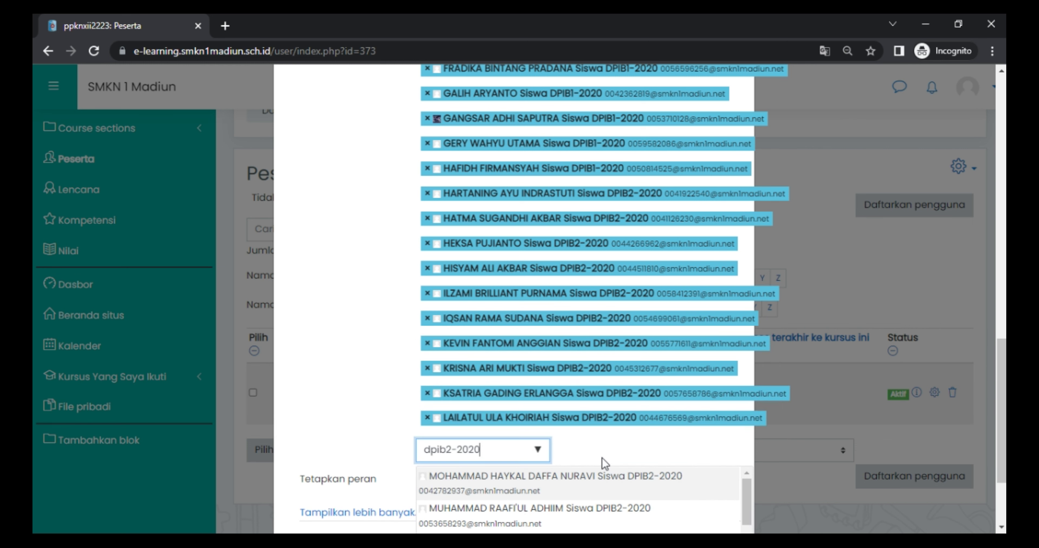
scroll(685, 258, "down", 3)
left_click(631, 391)
left_click(622, 421)
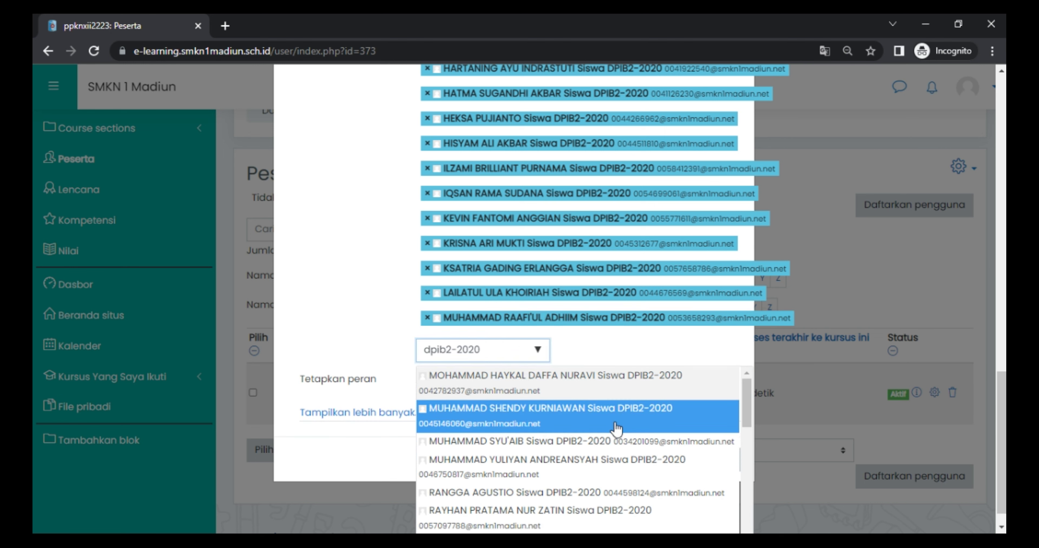
left_click(613, 453)
left_click(613, 448)
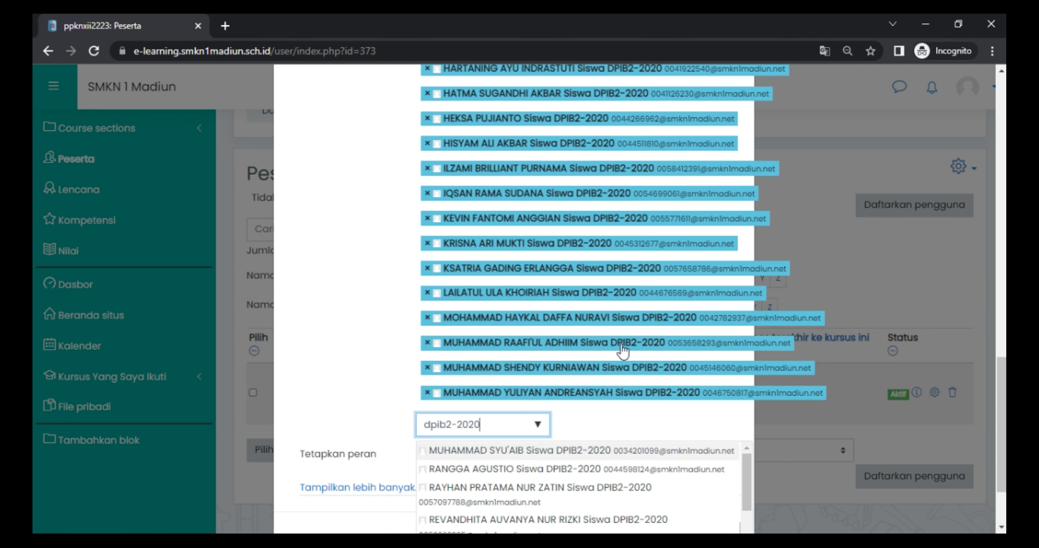
scroll(603, 407, "down", 2)
left_click(600, 407)
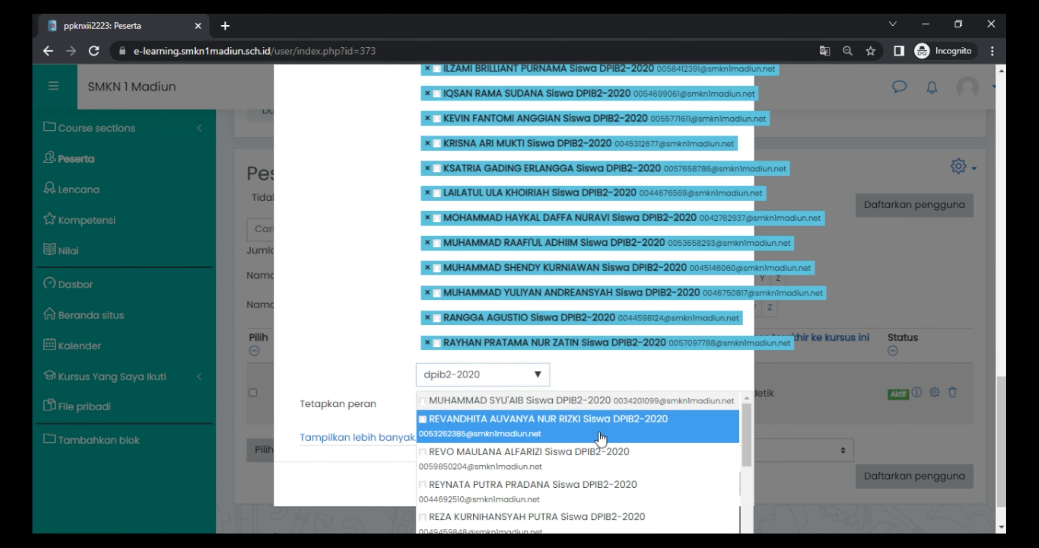
left_click(604, 457)
left_click(604, 461)
left_click(606, 458)
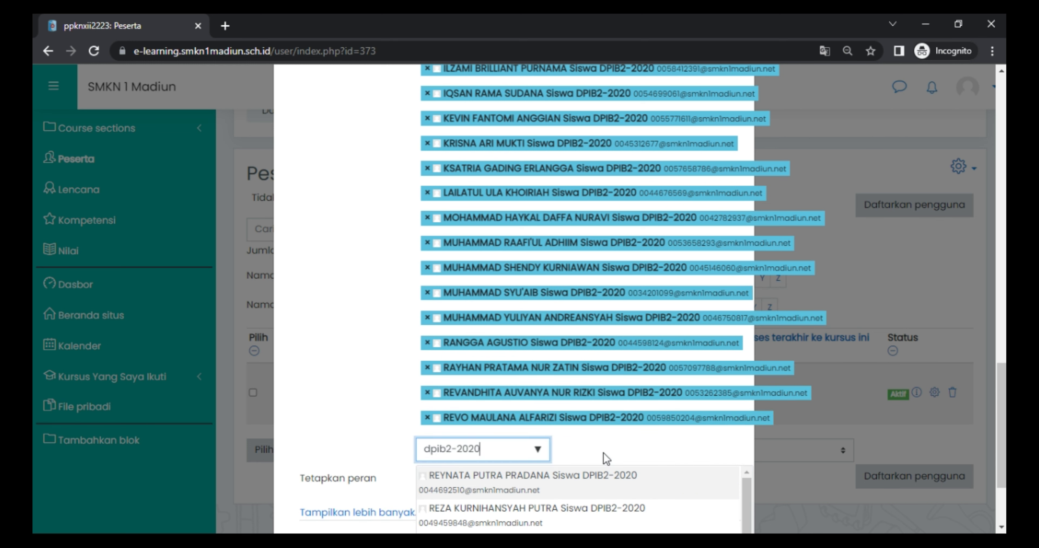
scroll(603, 403, "down", 3)
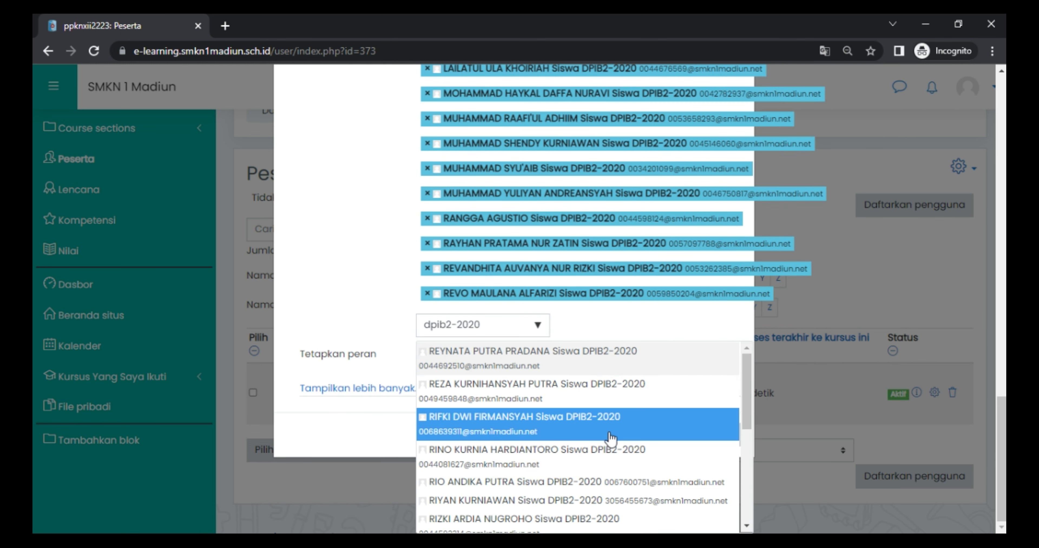
left_click(605, 419)
left_click(610, 434)
left_click(607, 450)
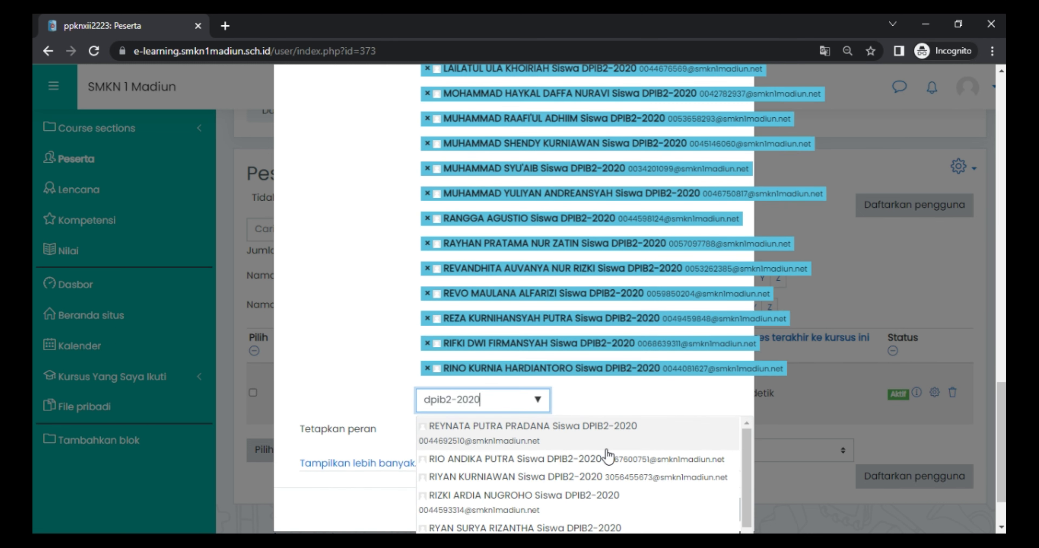
left_click(607, 451)
left_click(605, 459)
left_click(607, 473)
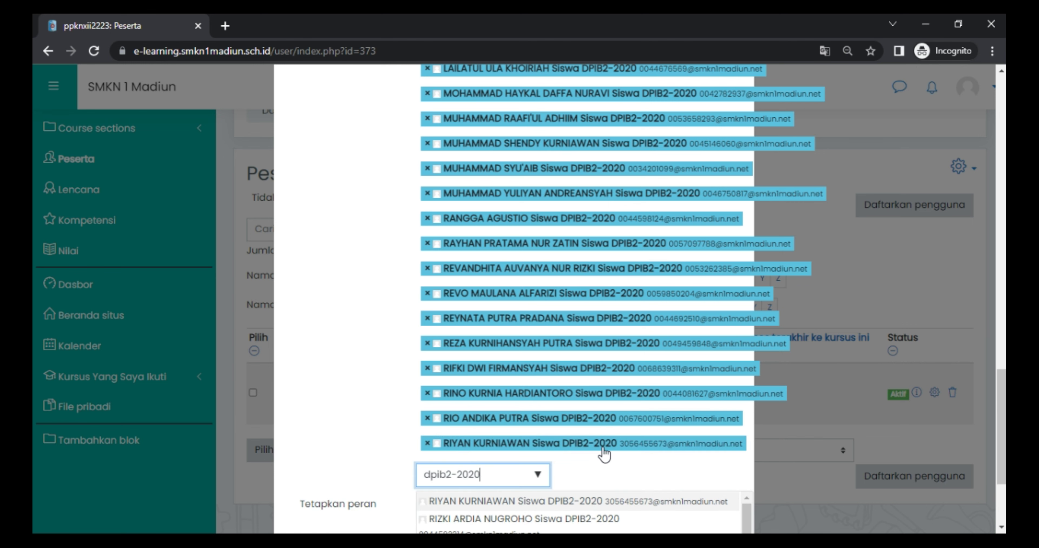
scroll(621, 370, "down", 4)
left_click(623, 373)
left_click(617, 426)
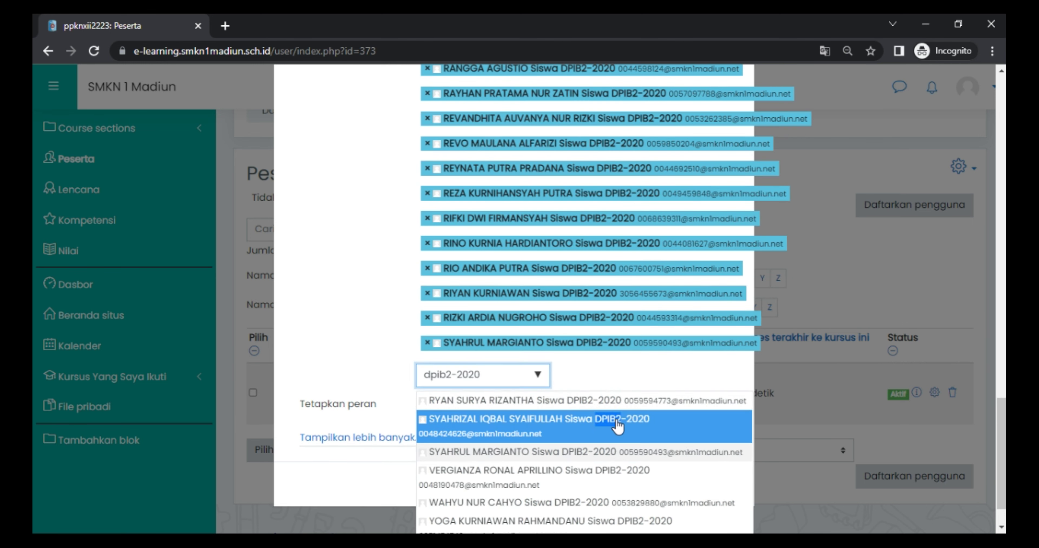
left_click(617, 426)
left_click(613, 443)
scroll(613, 443, "down", 1)
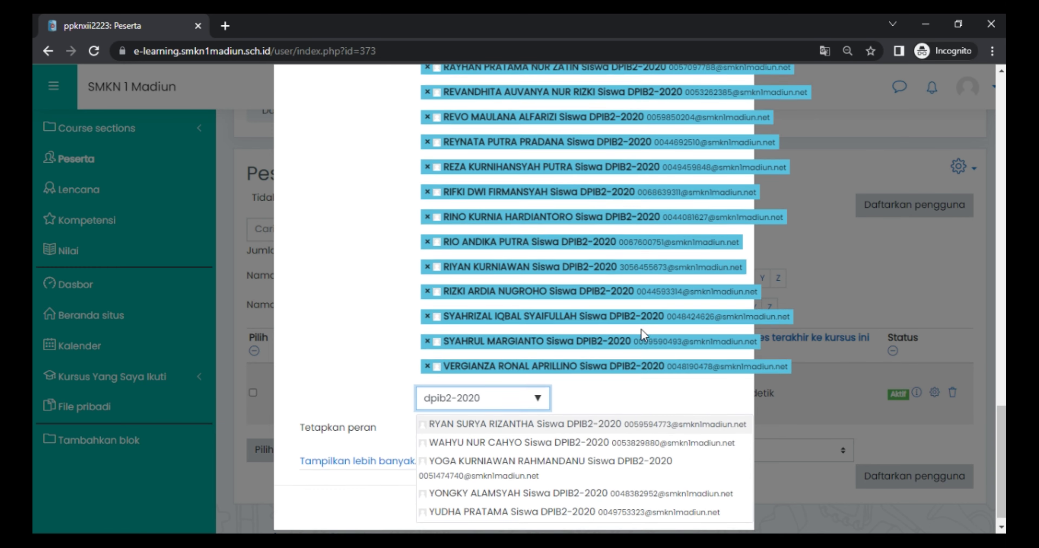
left_click(607, 428)
left_click(601, 443)
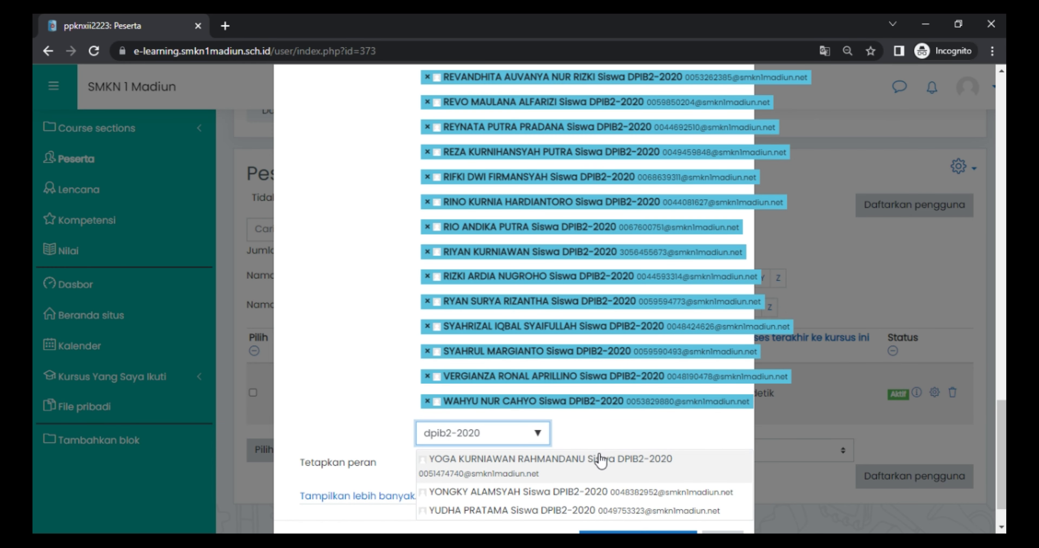
left_click(599, 449)
scroll(625, 362, "down", 2)
left_click(599, 410)
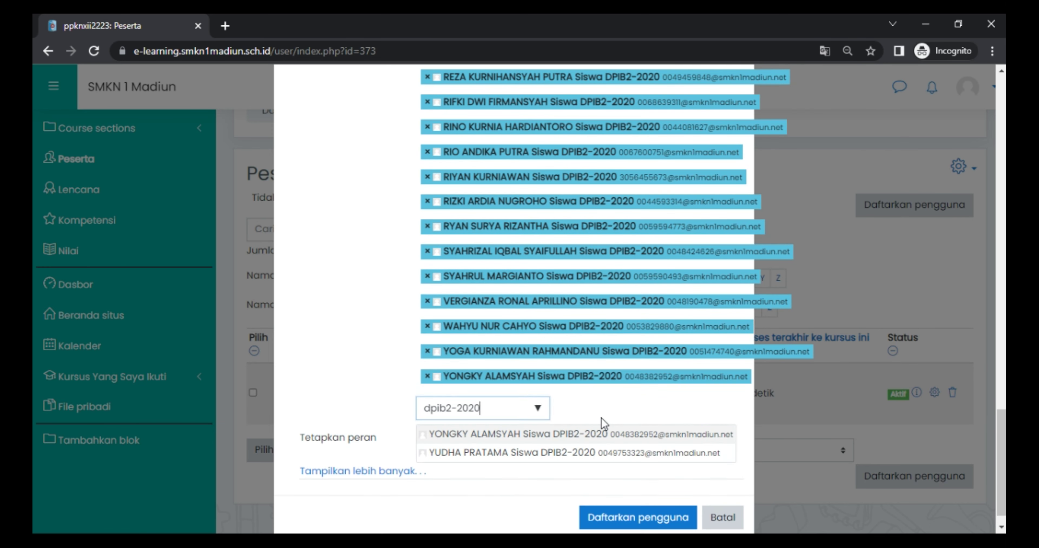
left_click(597, 431)
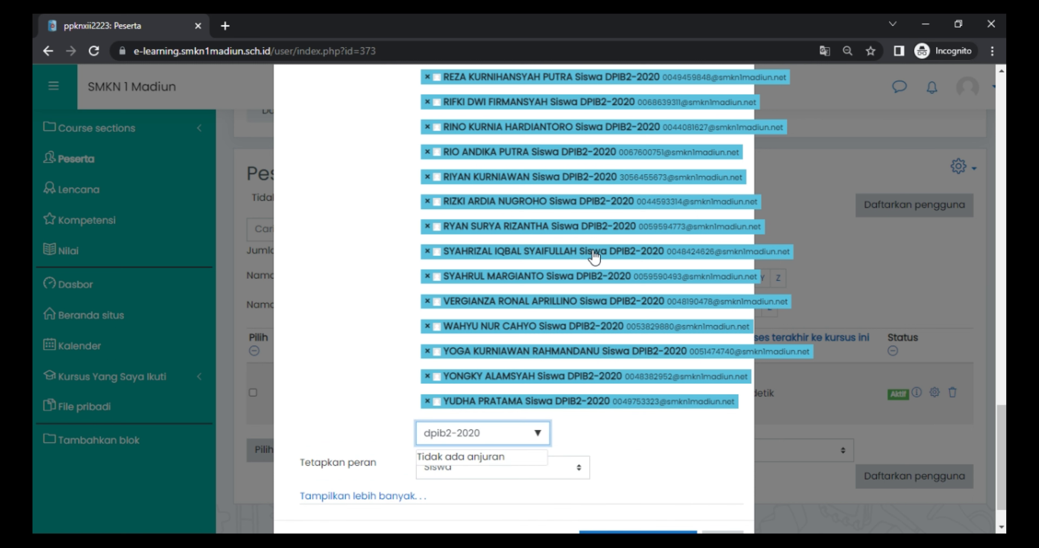
Step: Enrol all the selected students in the course and look over the updated participants list
scroll(494, 350, "down", 1)
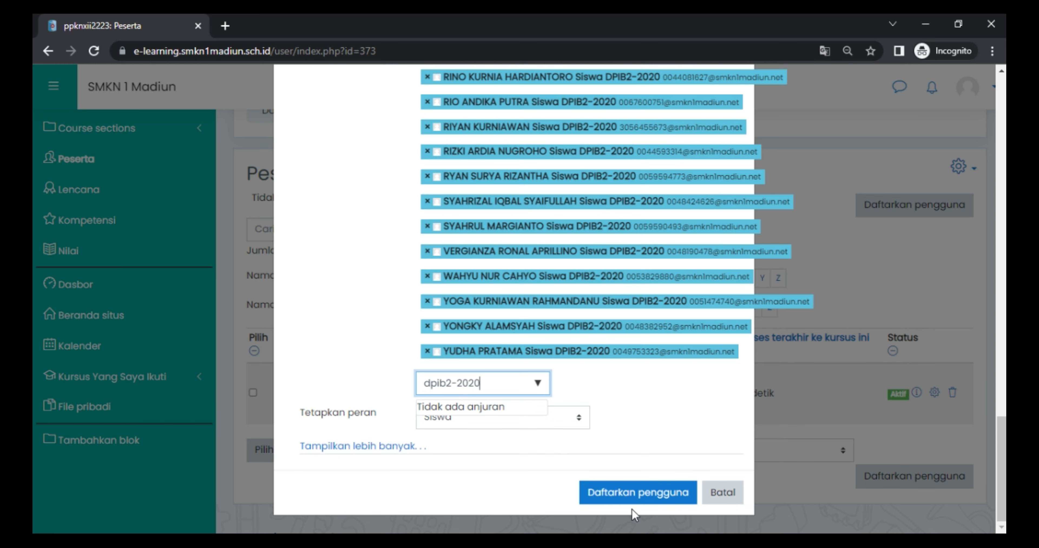
left_click(630, 499)
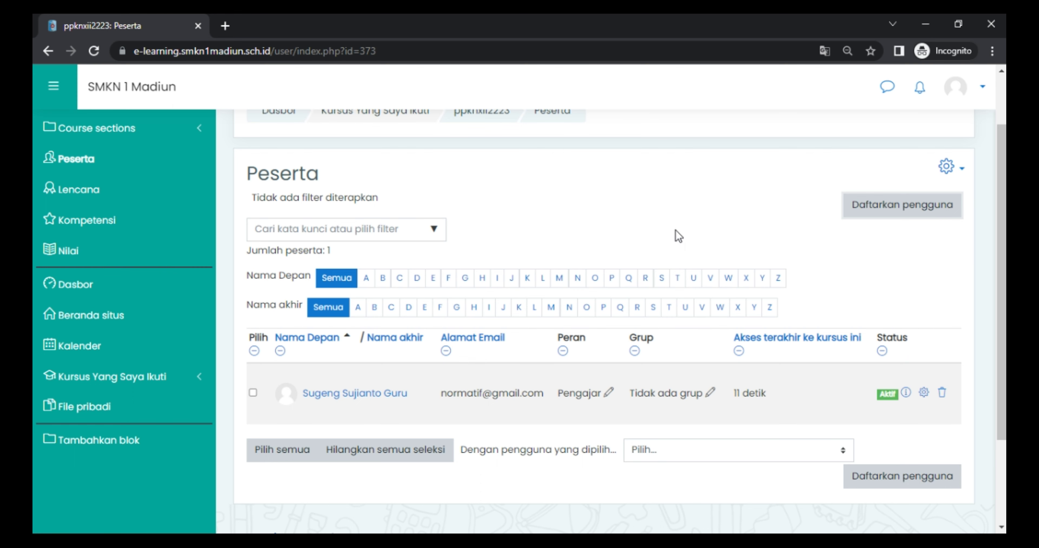
scroll(677, 242, "down", 2)
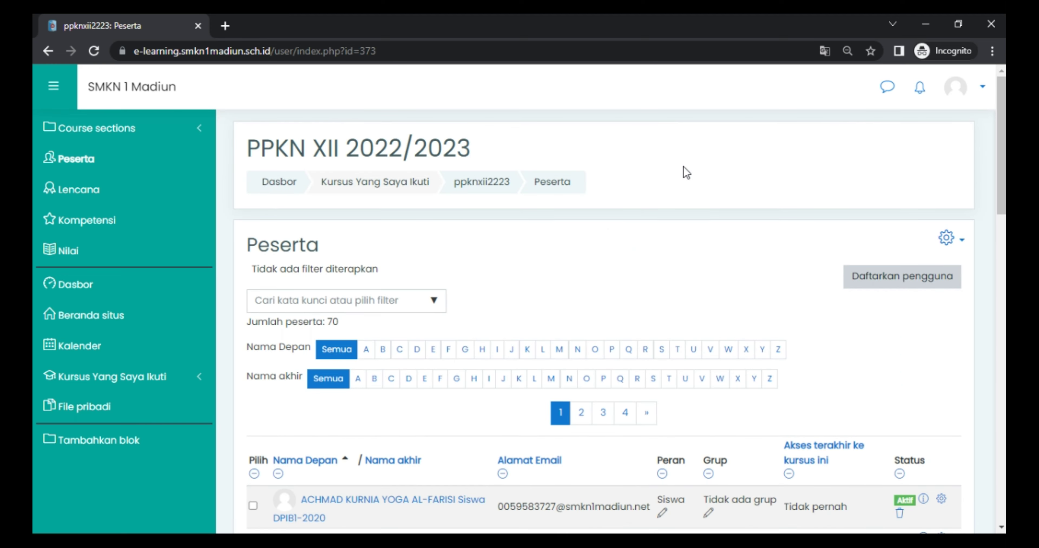
scroll(683, 166, "down", 10)
scroll(687, 290, "up", 10)
Step: Open the groups page of PPKN XII 2022/2023 from the participants page
left_click(961, 243)
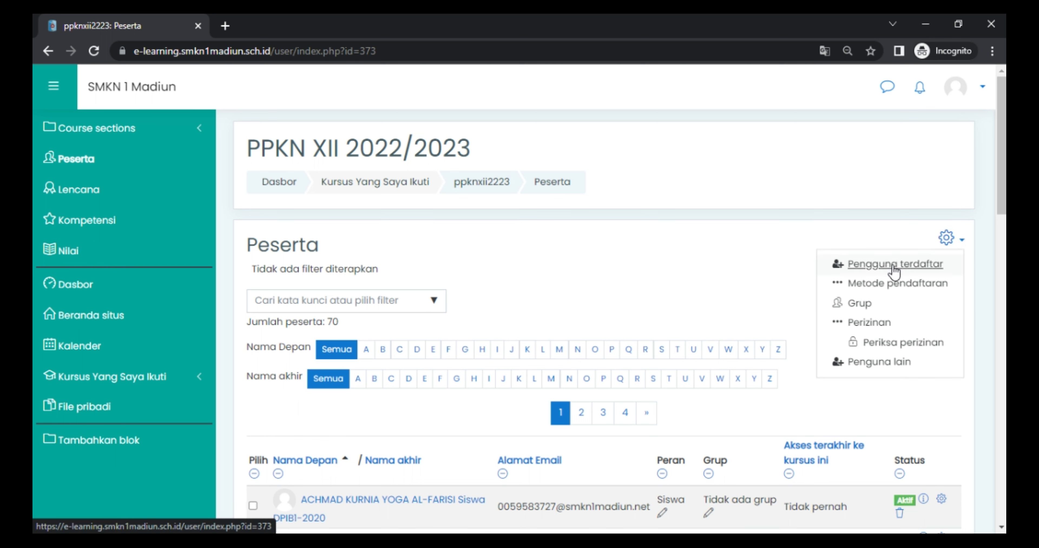
left_click(838, 235)
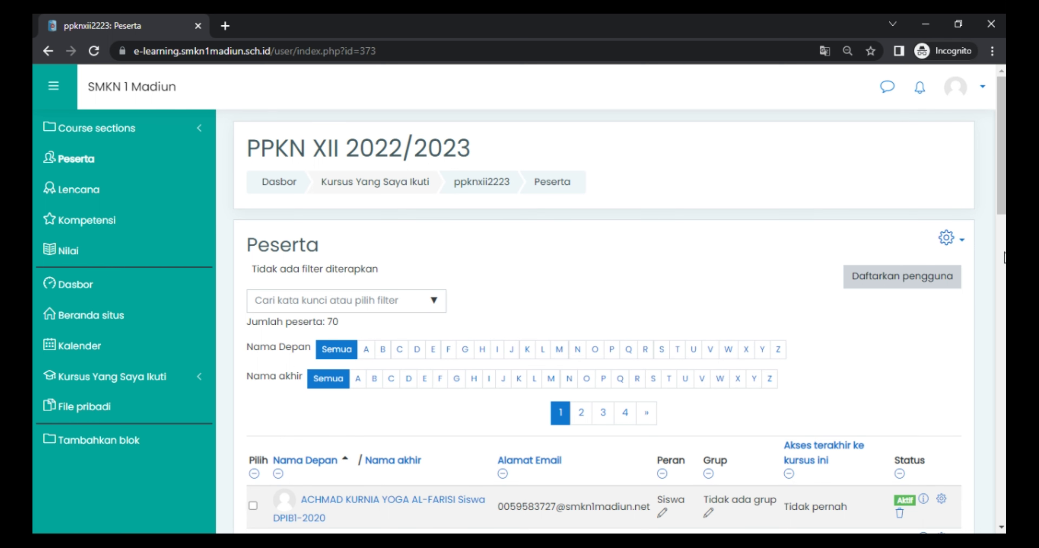
left_click(945, 238)
left_click(858, 302)
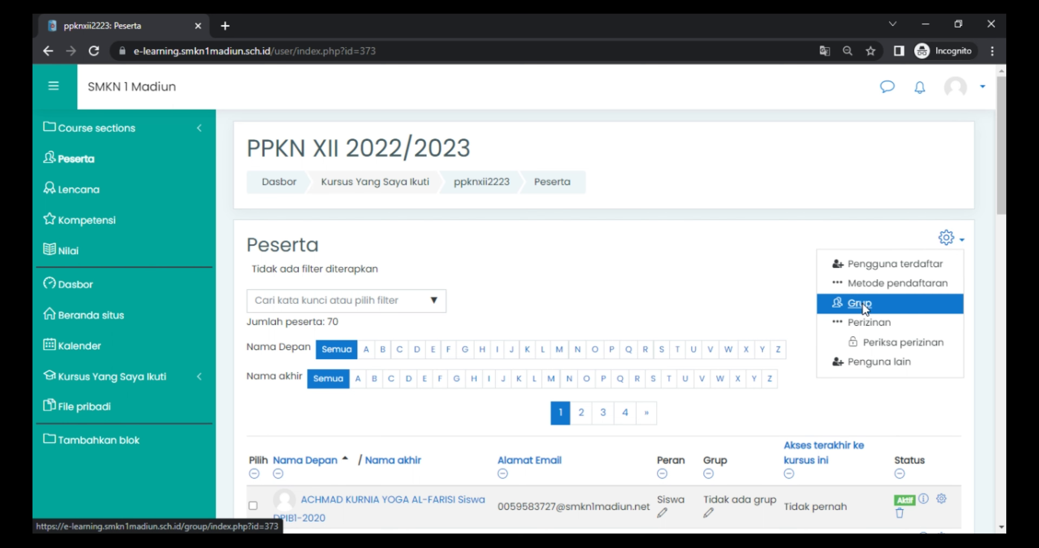
Step: Look through the course's list of class groups, from XII AV 1 to XII TPM 4, and the available group actions
scroll(637, 206, "down", 3)
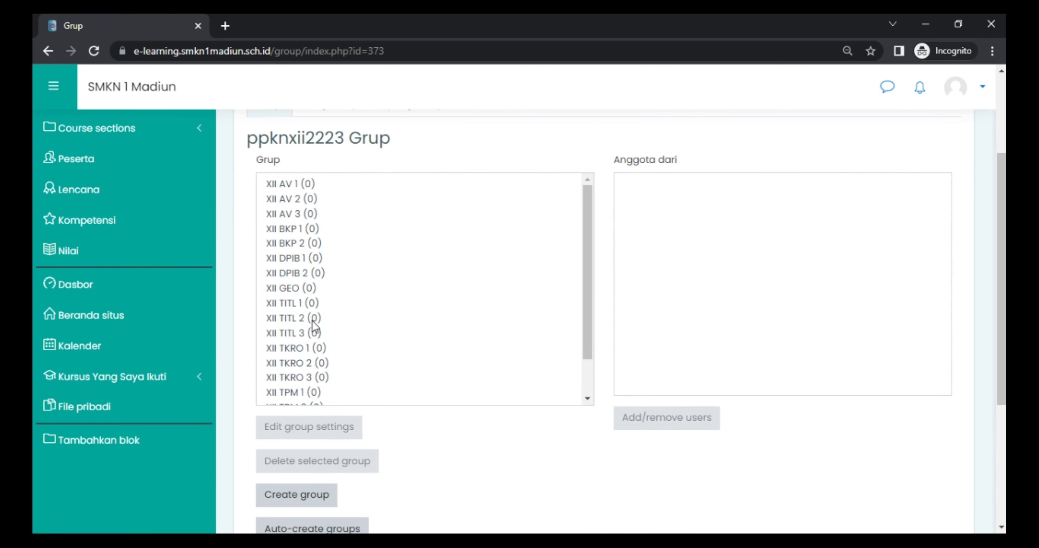
scroll(336, 222, "down", 1)
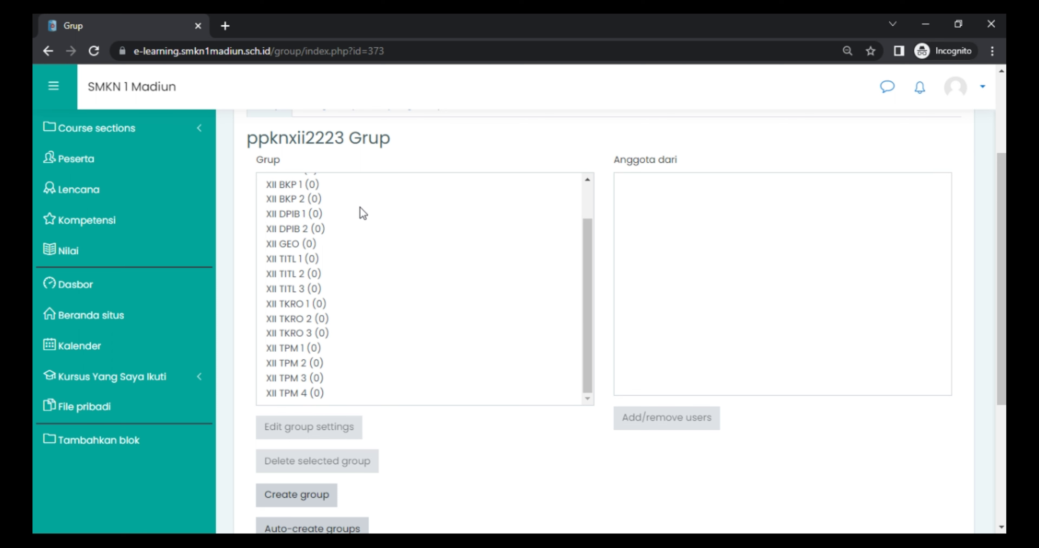
scroll(353, 225, "up", 1)
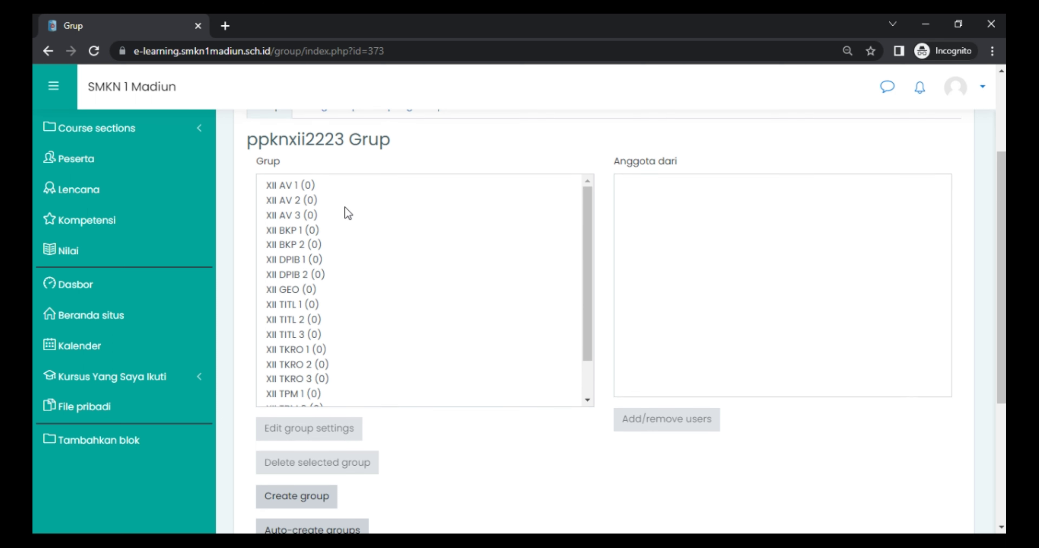
scroll(346, 208, "up", 2)
scroll(321, 322, "down", 1)
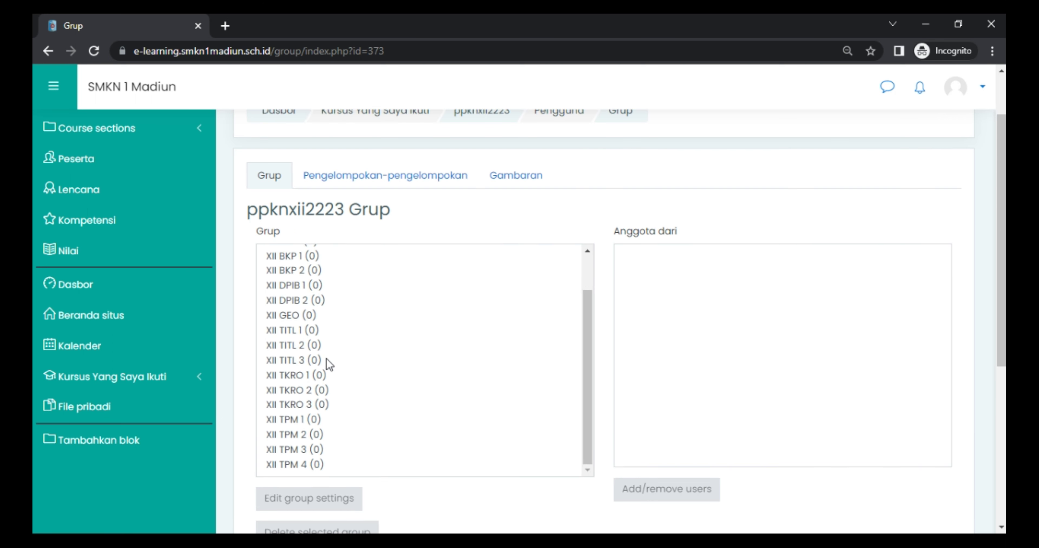
scroll(400, 336, "down", 4)
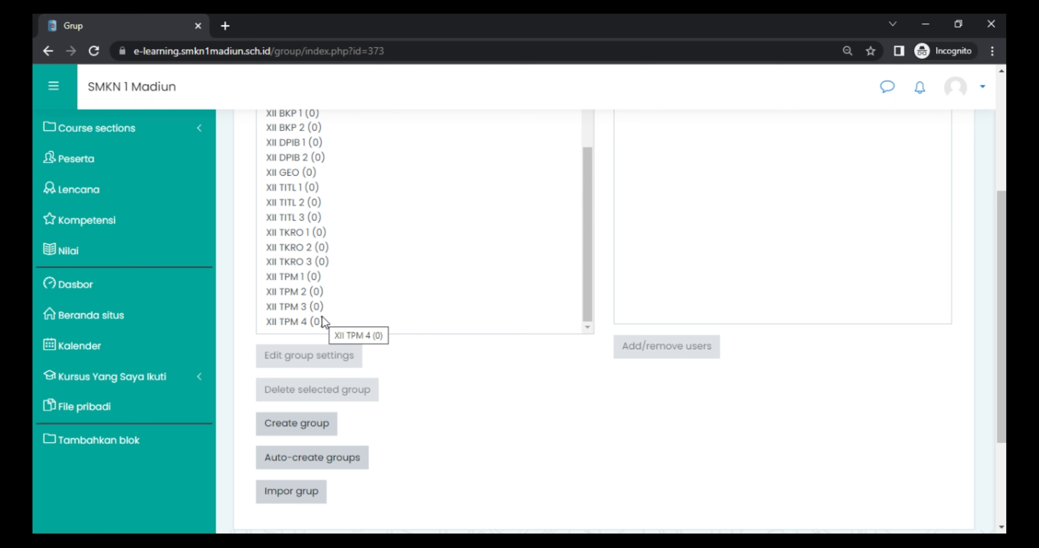
scroll(322, 316, "up", 1)
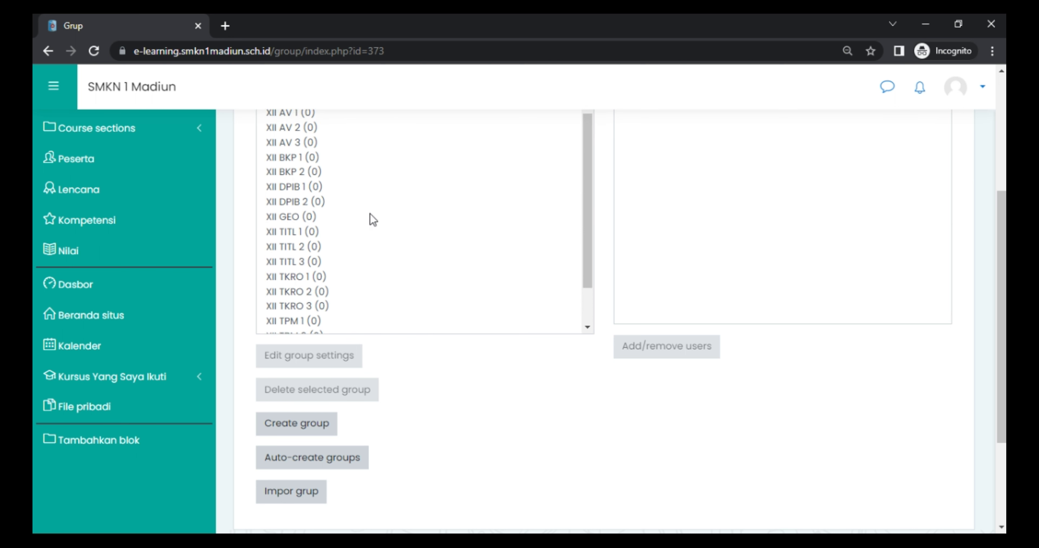
Step: Open member management for the group XII DPIB 1 and bring its list of potential members into view
left_click(322, 193)
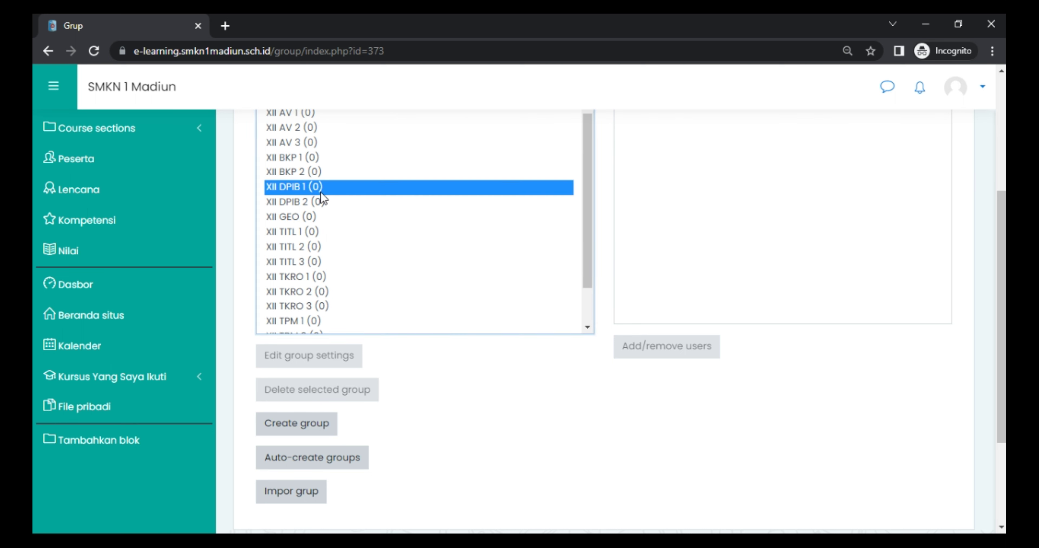
left_click(658, 353)
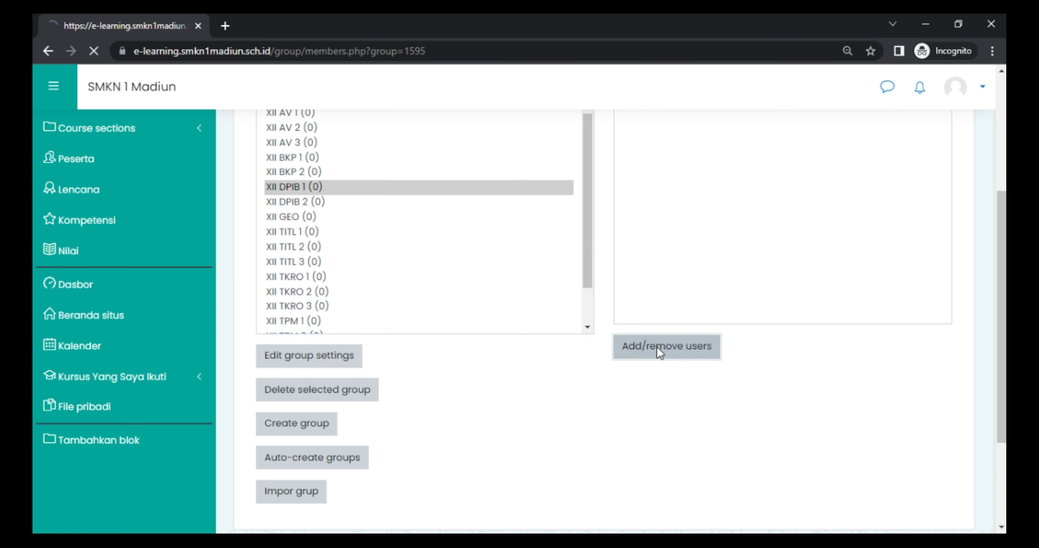
scroll(776, 236, "down", 3)
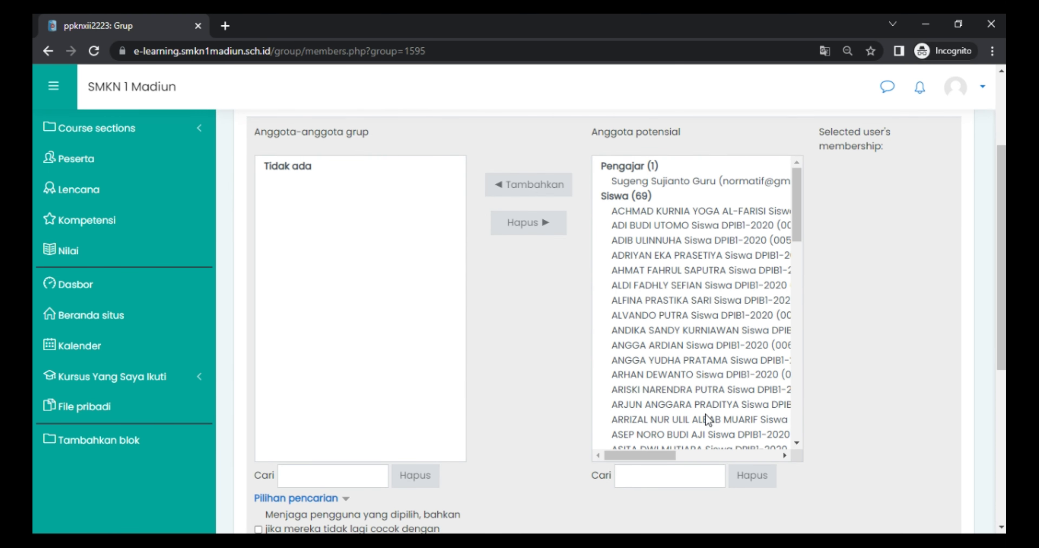
mouse_move(662, 455)
left_mouse_down()
mouse_move(690, 455)
mouse_move(661, 455)
left_mouse_up()
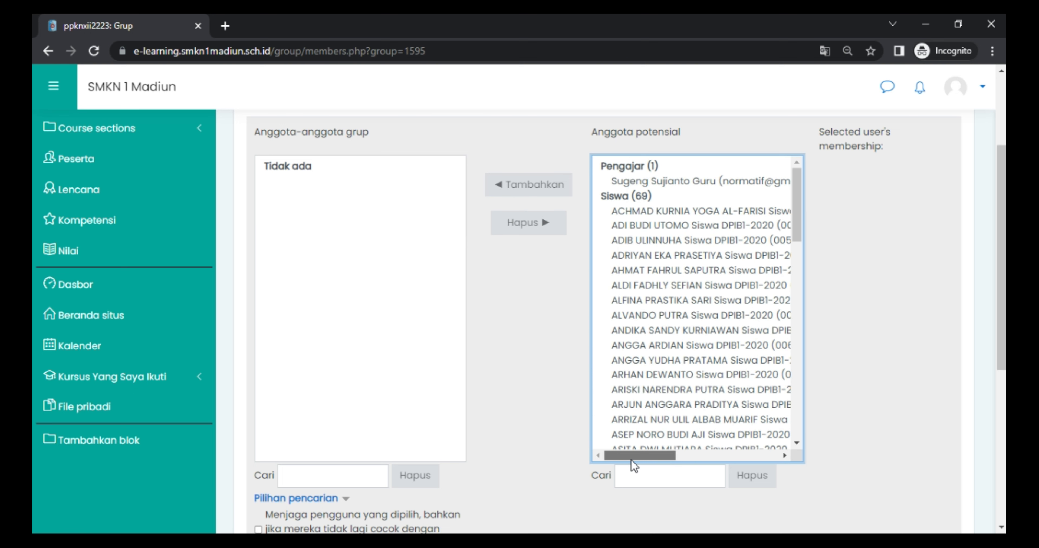
Step: Filter the potential members of group XII DPIB 1 by "siswa dpib1-2020"
left_click(632, 477)
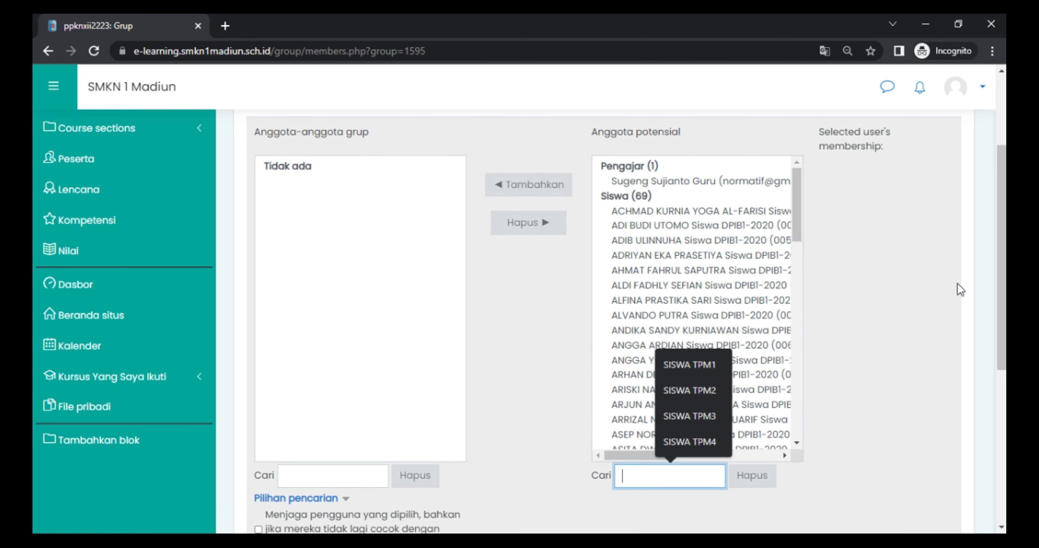
type("sis")
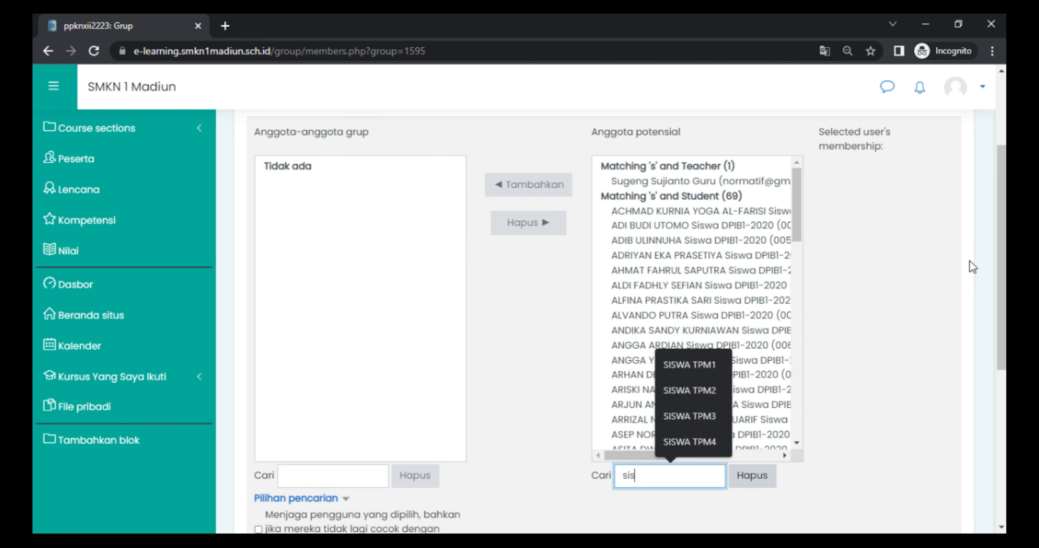
type("wa dpib")
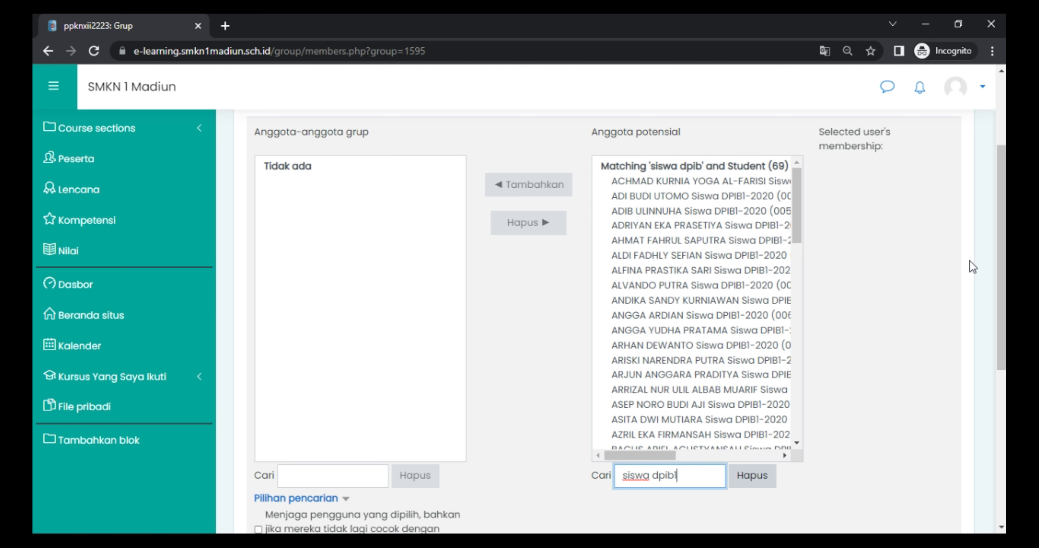
type("1")
type("-2020")
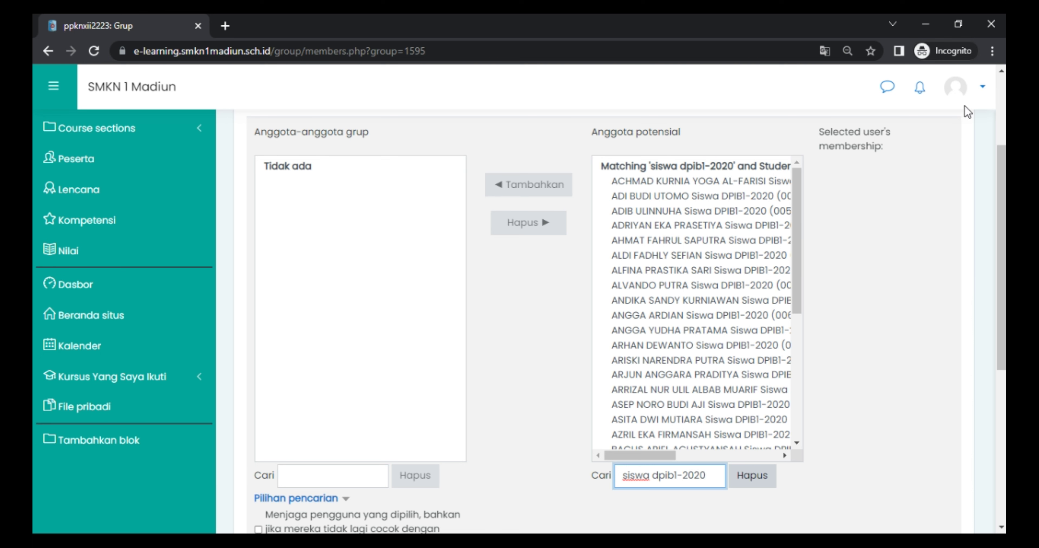
mouse_move(652, 459)
left_mouse_down()
mouse_move(701, 459)
mouse_move(645, 460)
left_mouse_up()
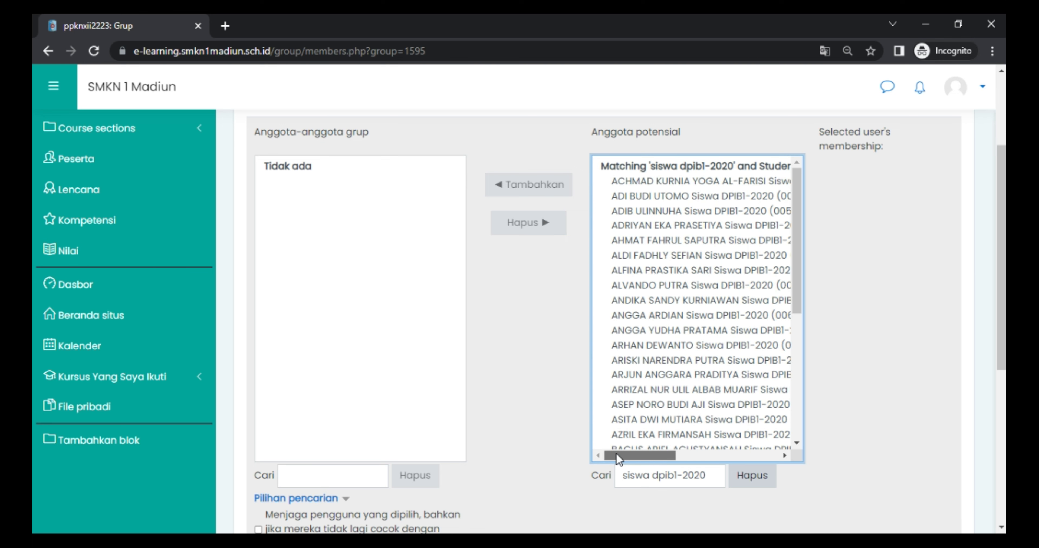
Step: Add all the filtered DPIB1-2020 students to group XII DPIB 1 and return to the groups list
left_click(703, 182)
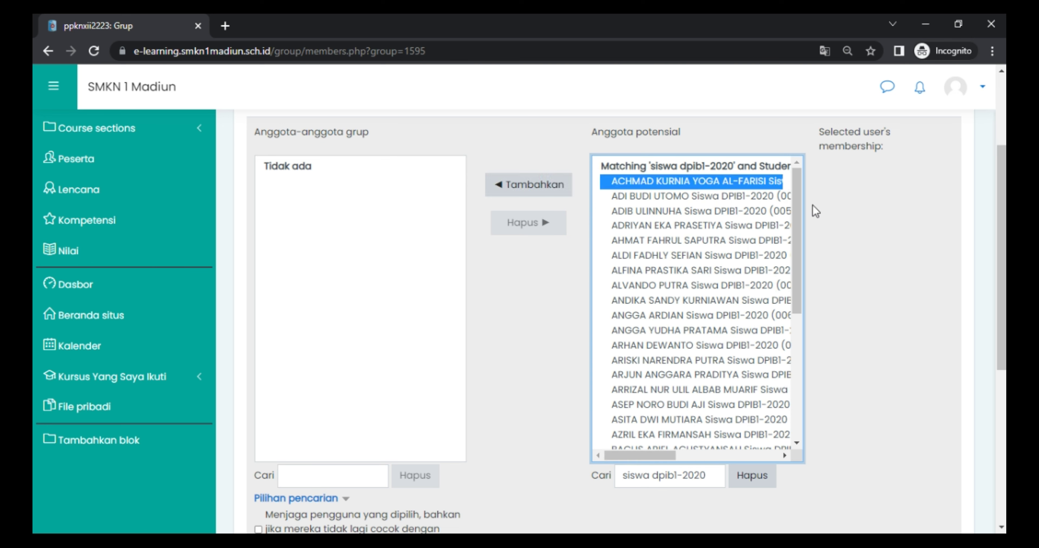
left_click_drag(797, 196, 793, 370)
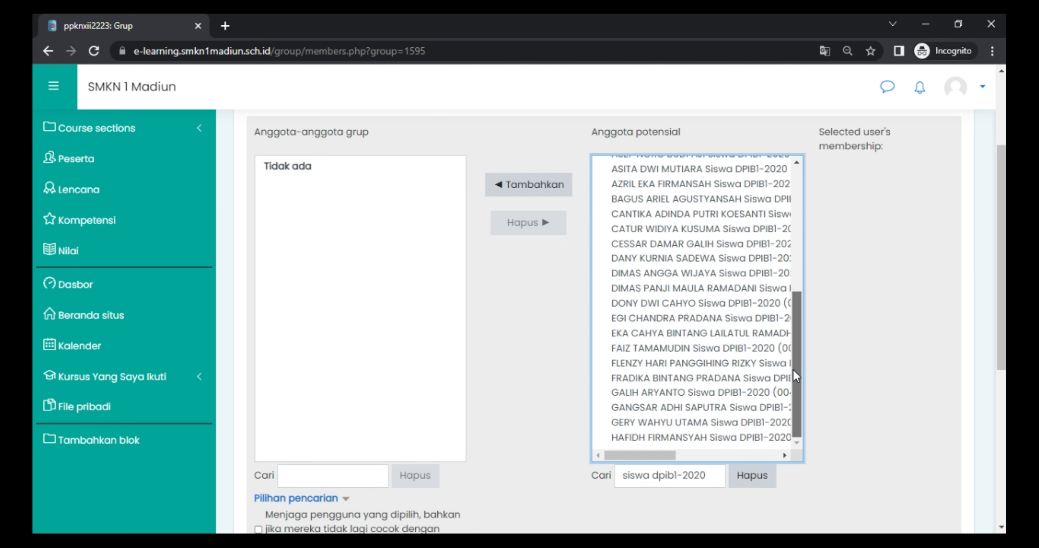
left_click(705, 440, "shift")
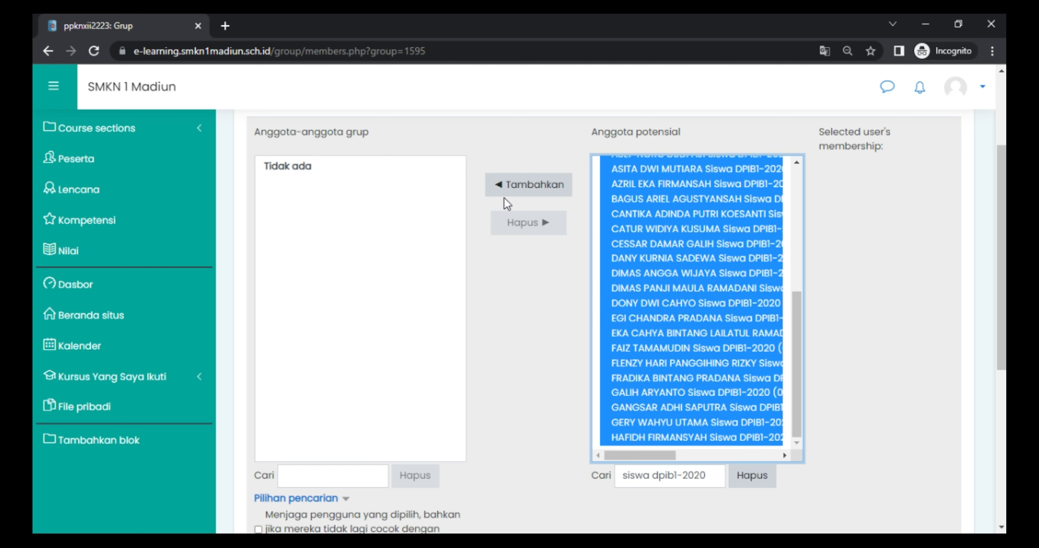
left_click(522, 184)
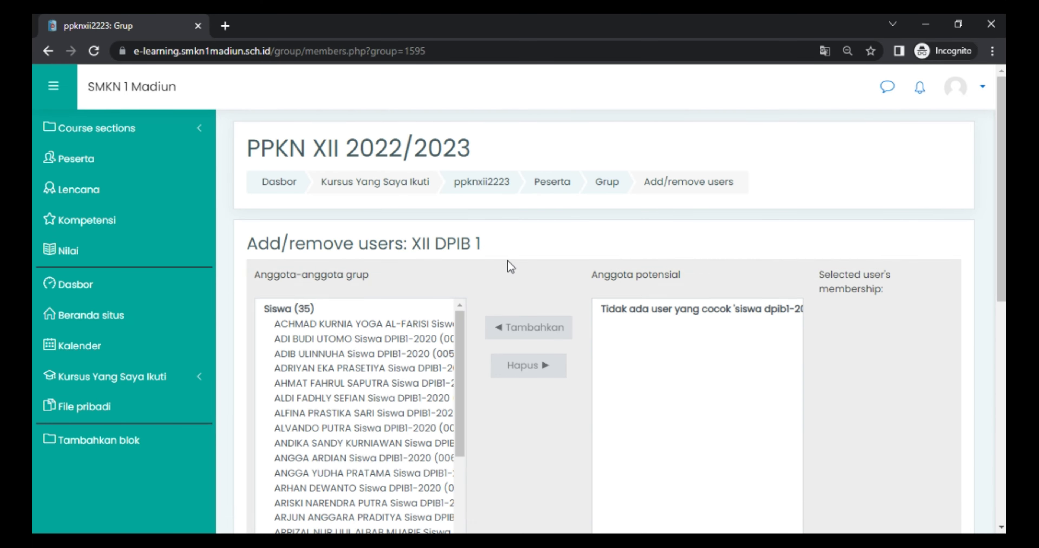
scroll(507, 260, "down", 5)
scroll(530, 234, "down", 1)
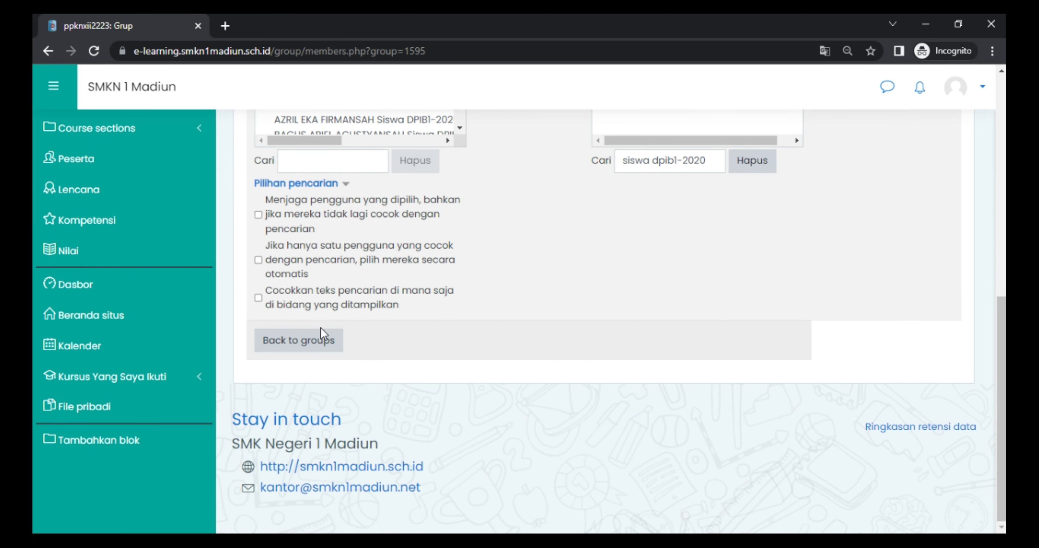
left_click(315, 341)
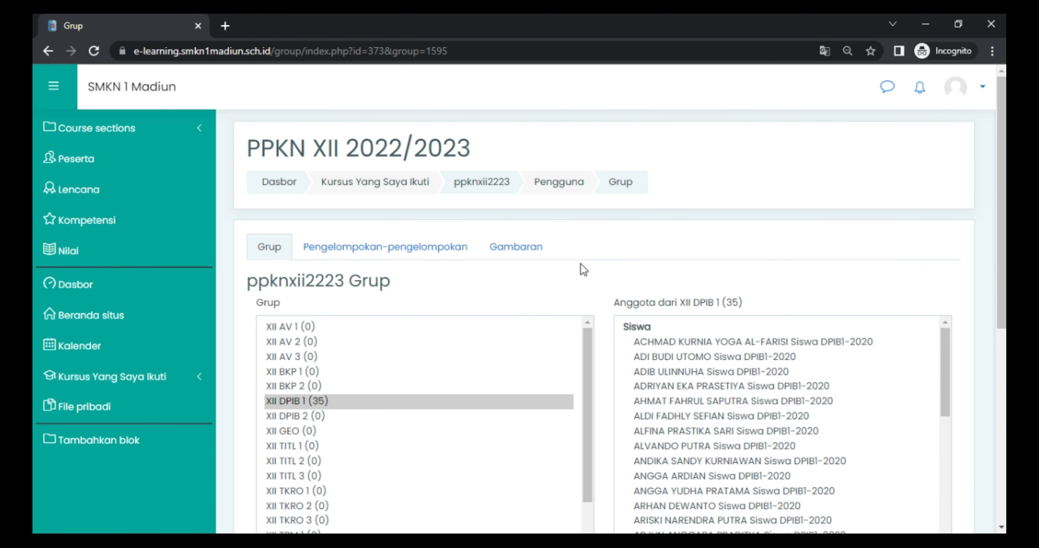
Step: Open member management for the group XII DPIB 2 and bring its potential members into view
scroll(580, 262, "down", 2)
left_click(324, 346)
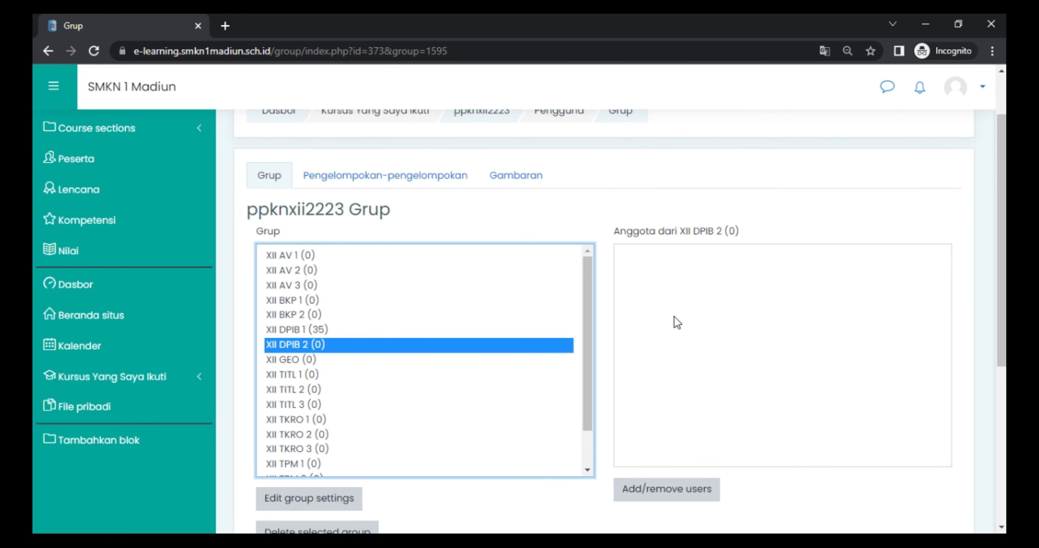
left_click(672, 495)
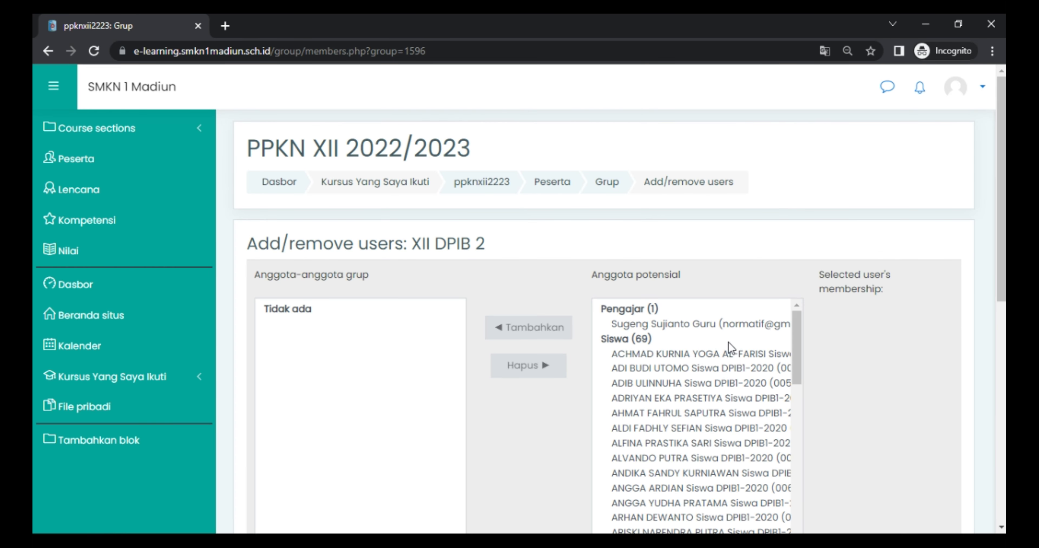
scroll(854, 150, "down", 4)
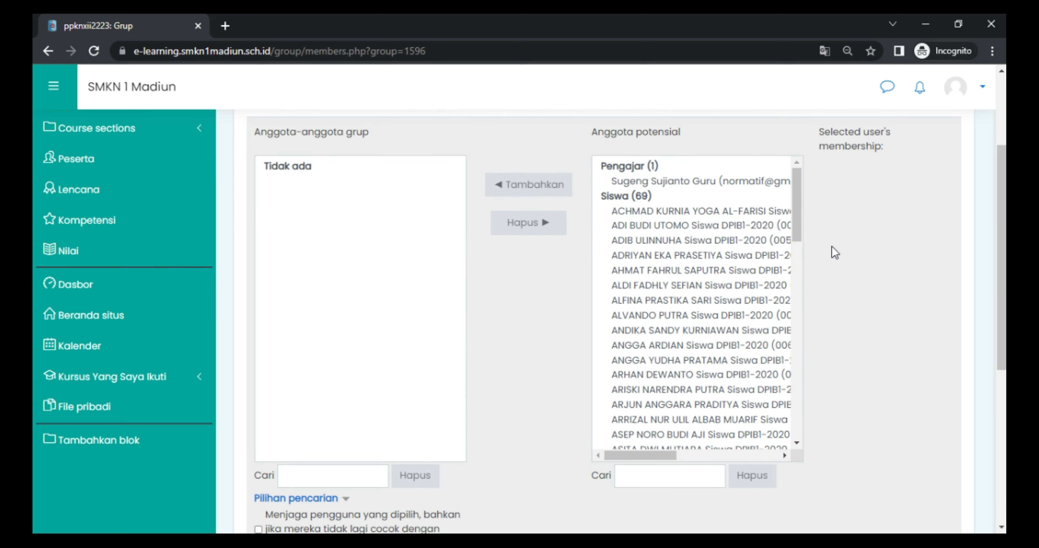
Step: Look through the potential members of XII DPIB 2 and filter them by "siswa dpib2"
mouse_move(796, 200)
left_mouse_down()
mouse_move(803, 407)
mouse_move(802, 189)
left_mouse_up()
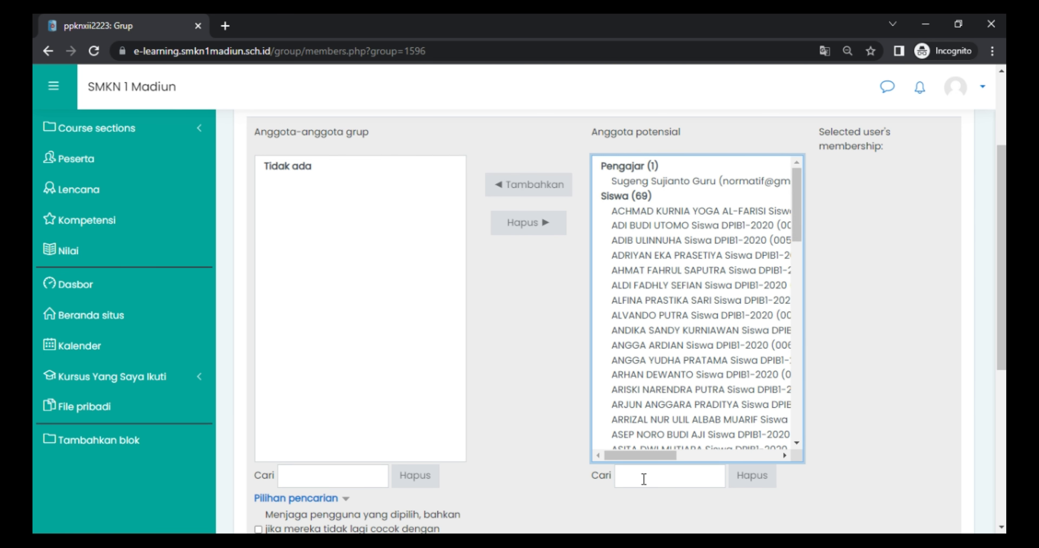
left_click_drag(796, 197, 801, 360)
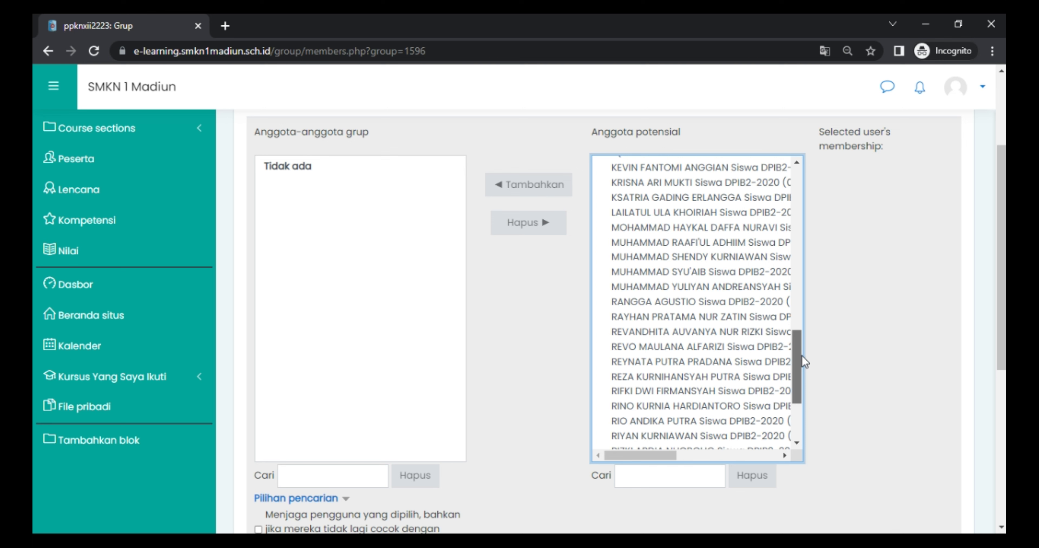
left_click_drag(802, 361, 798, 361)
left_click(672, 477)
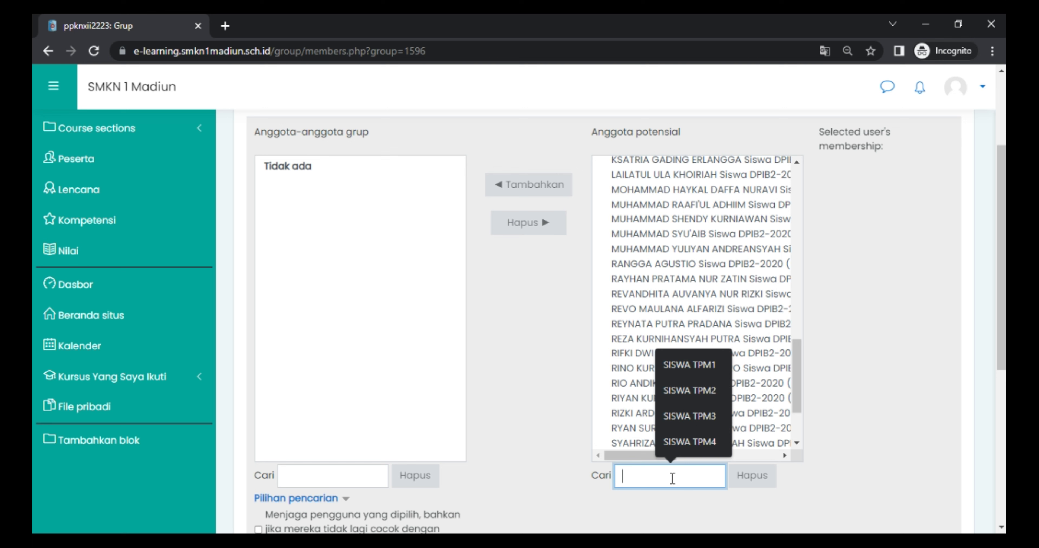
type("siswa")
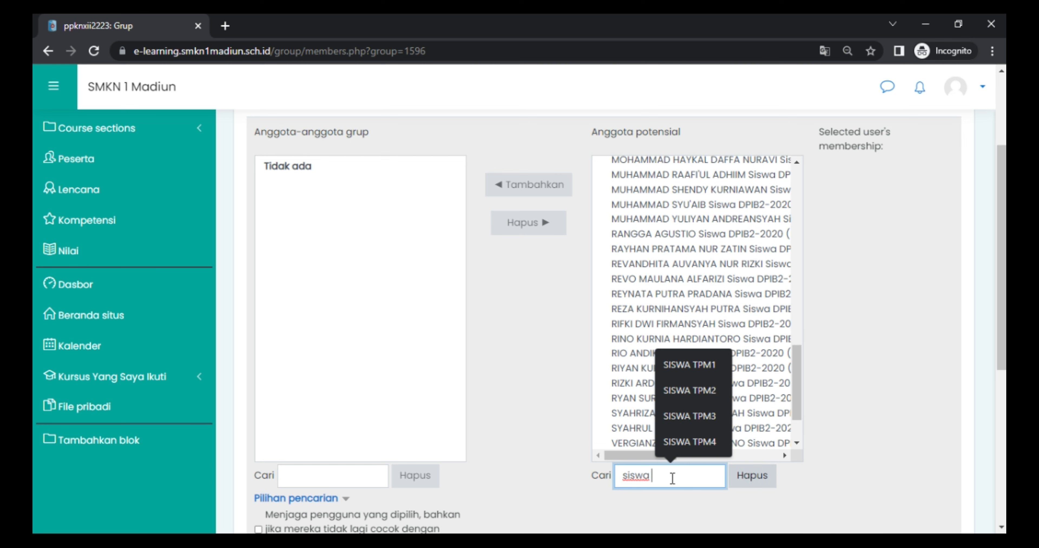
type(" dpi")
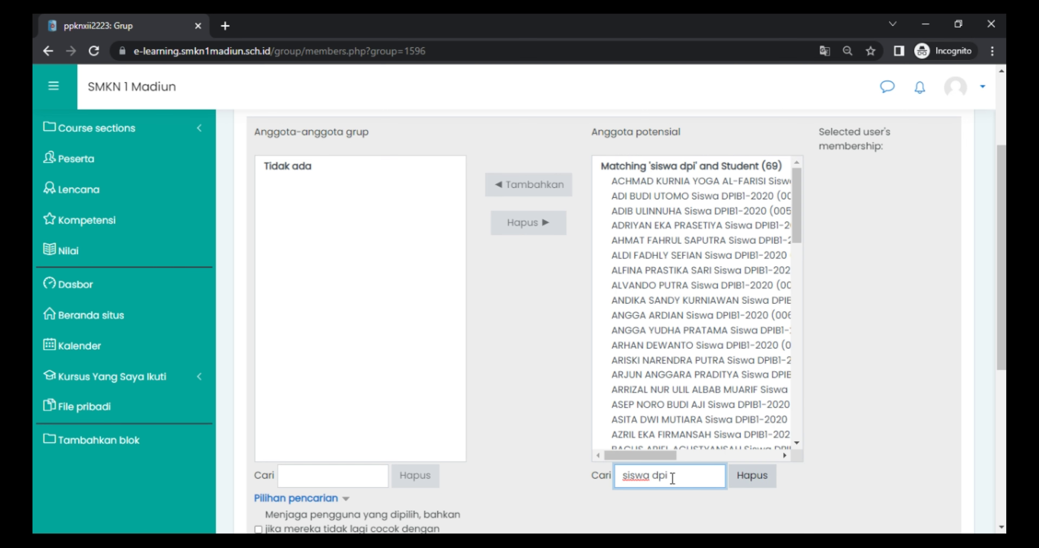
type("b2")
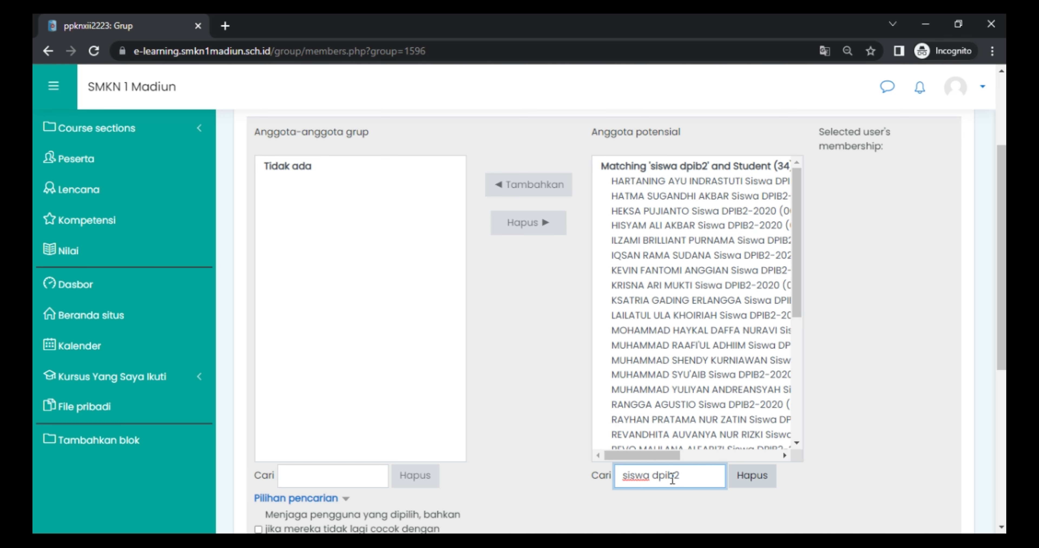
Step: Try filtering the potential members by "siswa tpm" and set the search back to "siswa dpib2"
key("BackSpace")
key("BackSpace")
key("BackSpace")
key("BackSpace")
key("BackSpace")
key("BackSpace")
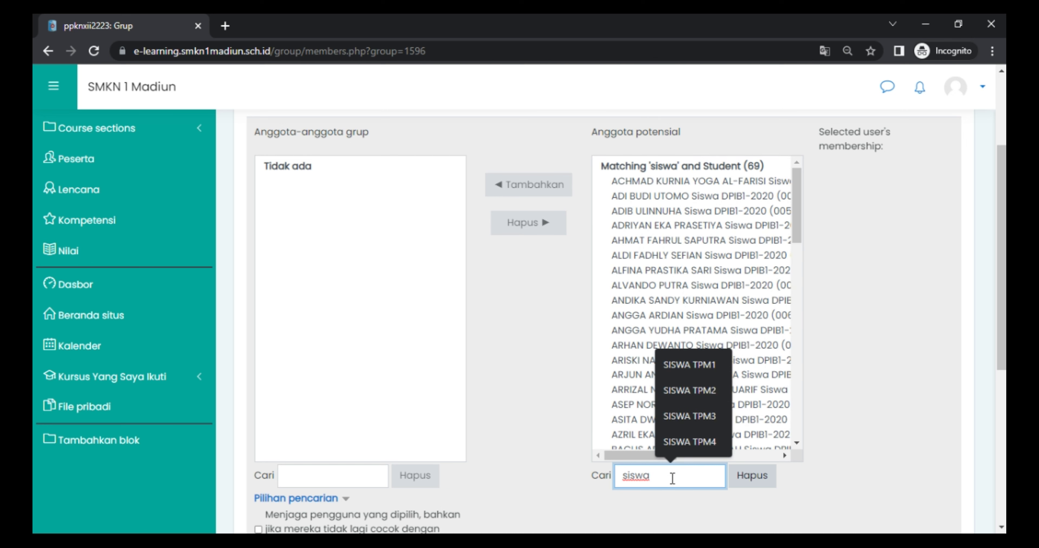
type("tpm")
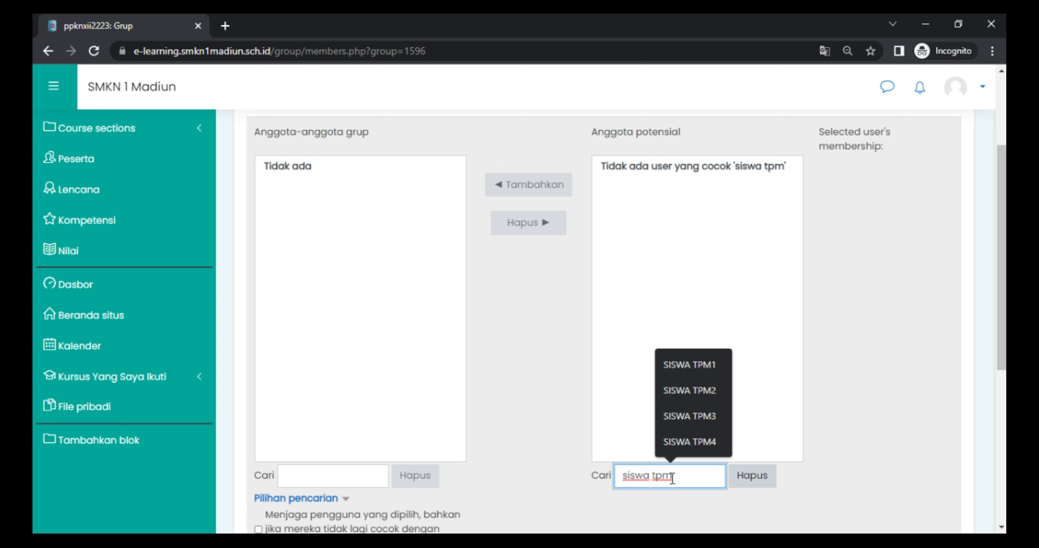
key("BackSpace")
key("BackSpace")
key("BackSpace")
type("dpib")
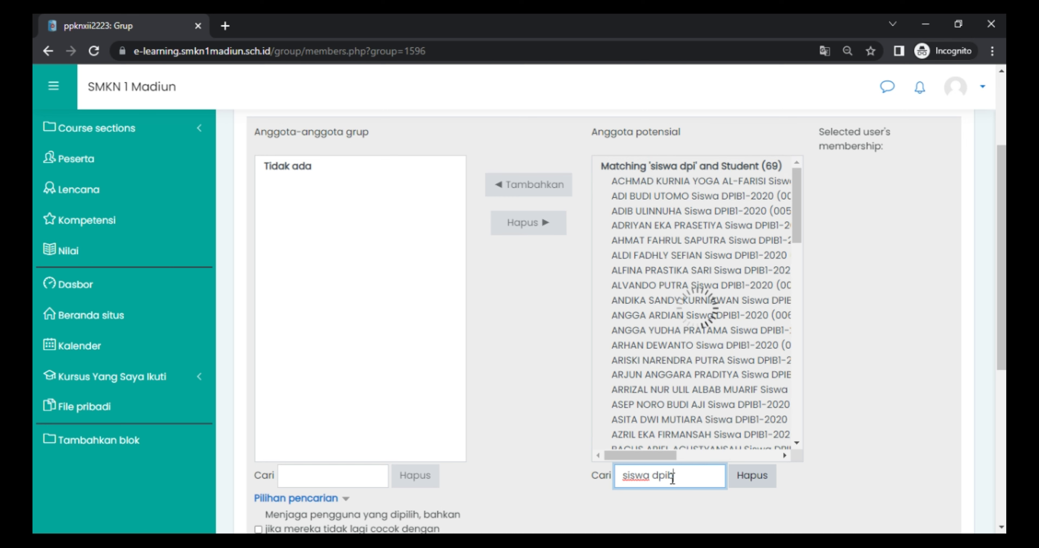
type("2")
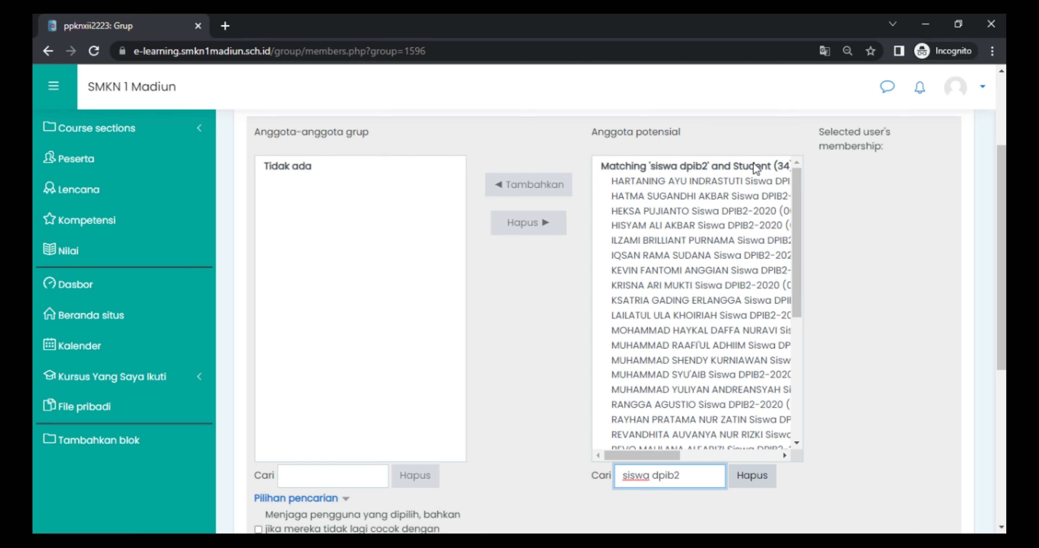
Step: Add all the filtered DPIB2-2020 students to group XII DPIB 2 and return to the groups list
left_click(749, 180)
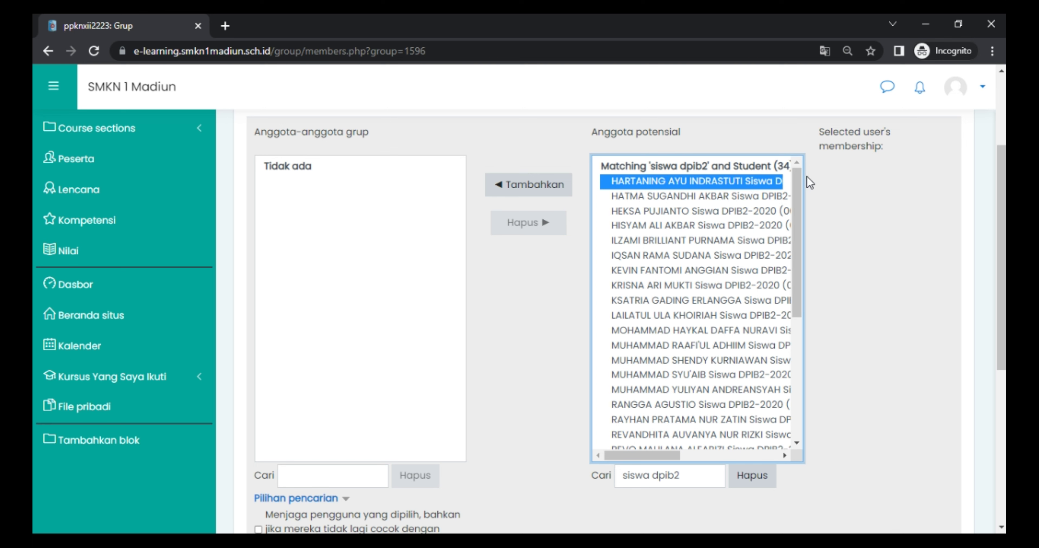
left_click_drag(796, 225, 795, 343)
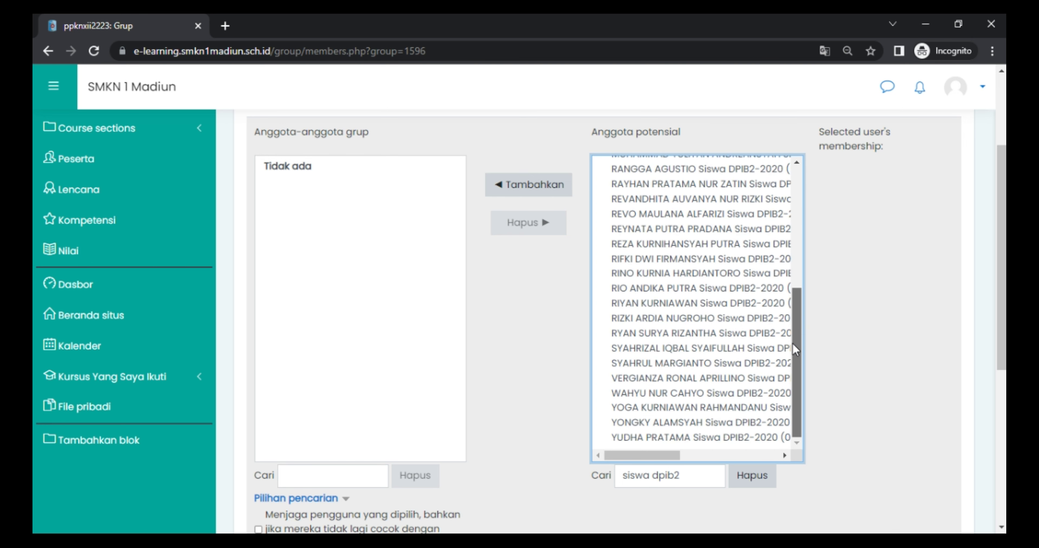
left_click(744, 443, "shift")
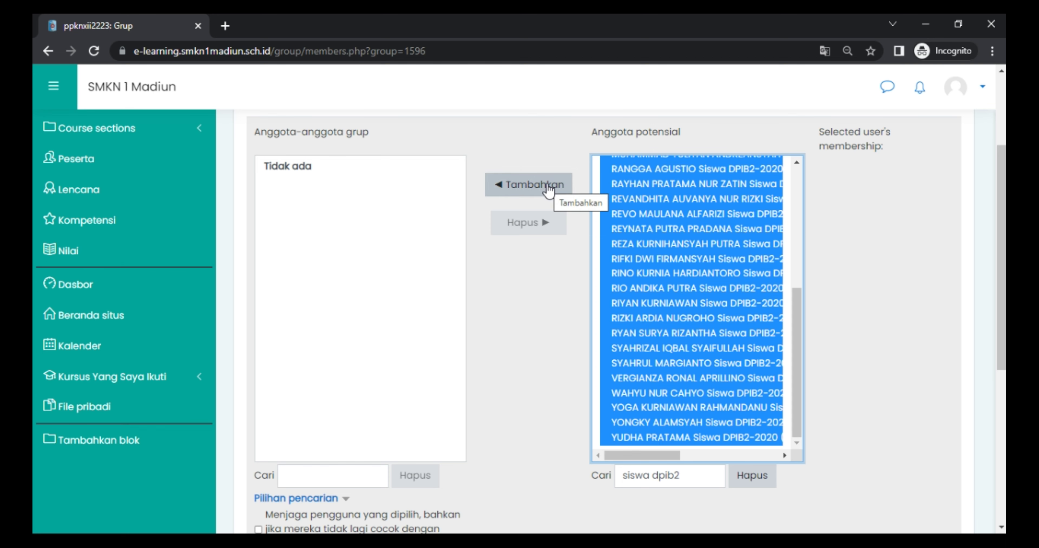
left_click(548, 189)
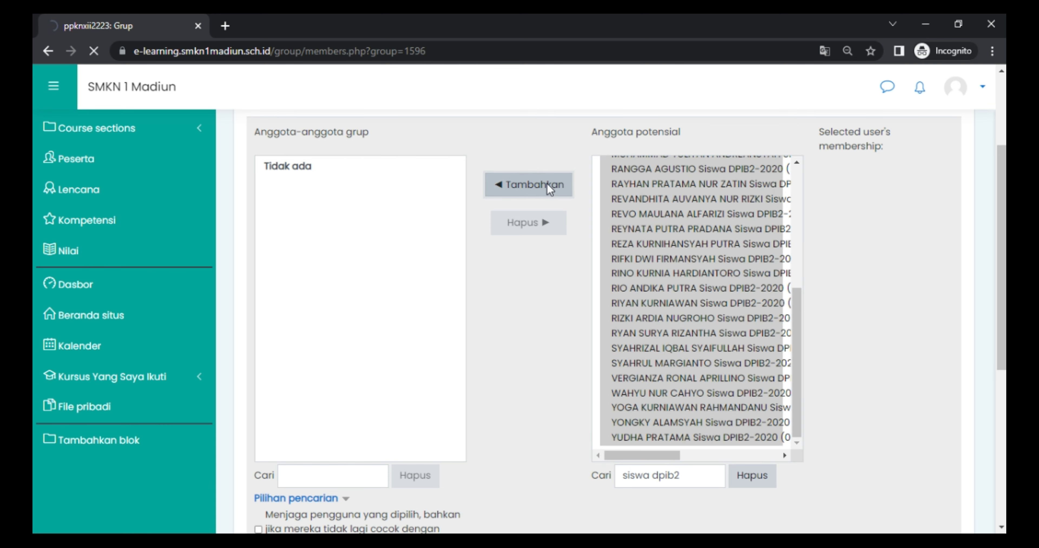
scroll(449, 238, "down", 8)
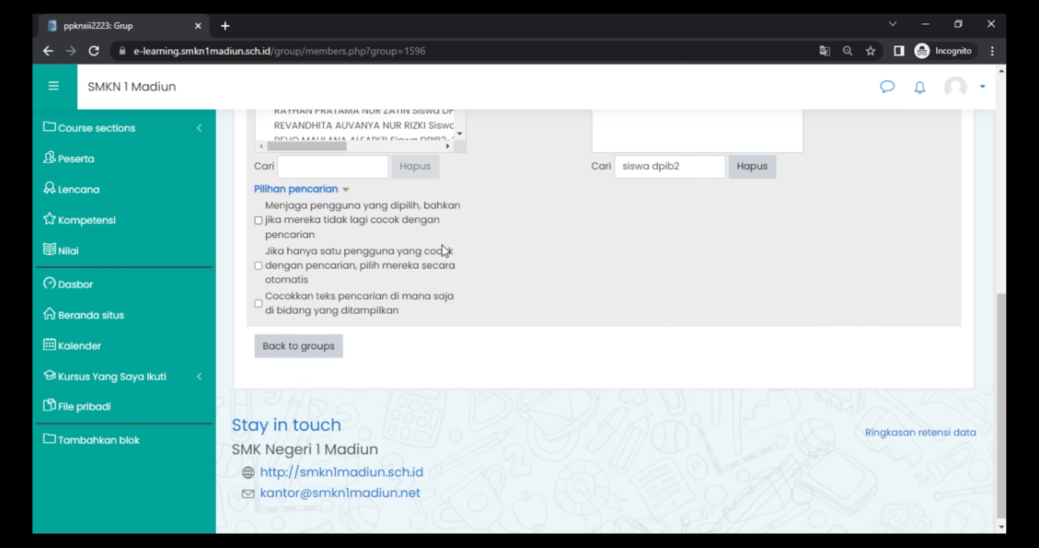
left_click(331, 341)
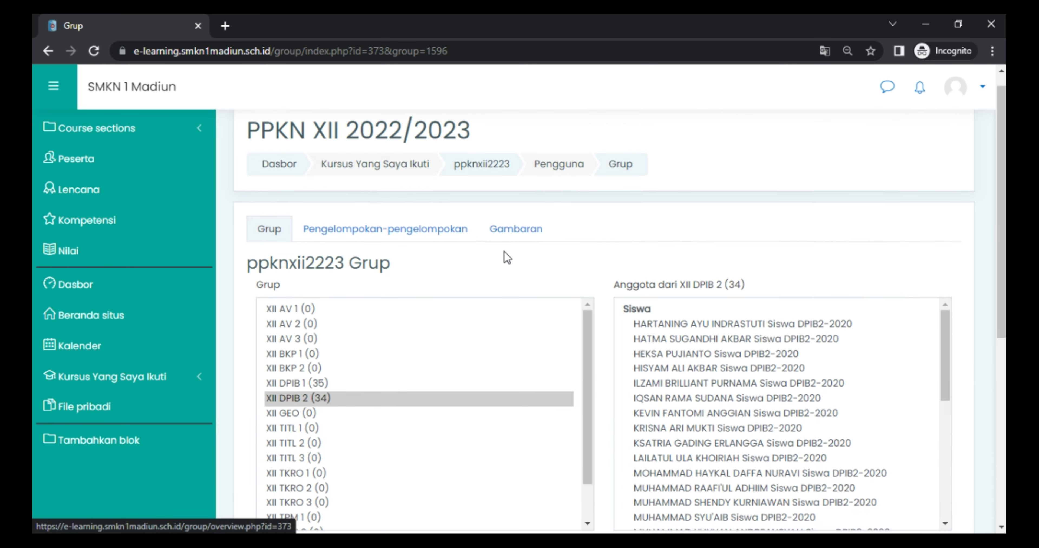
Step: Review the member lists of the groups XII DPIB 1, XII DPIB 2, XII GEO and XII TITL 1
scroll(398, 248, "down", 5)
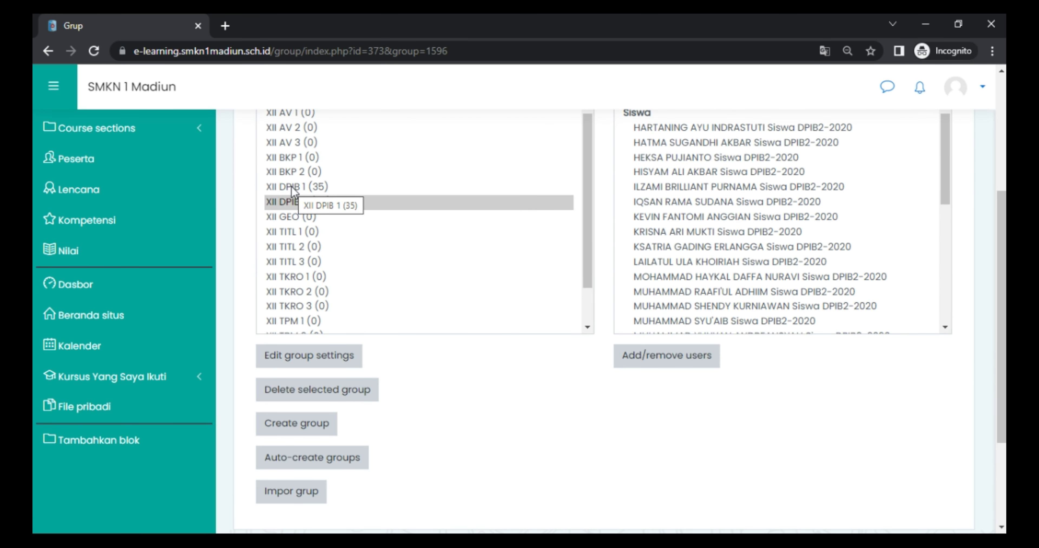
left_click(334, 189)
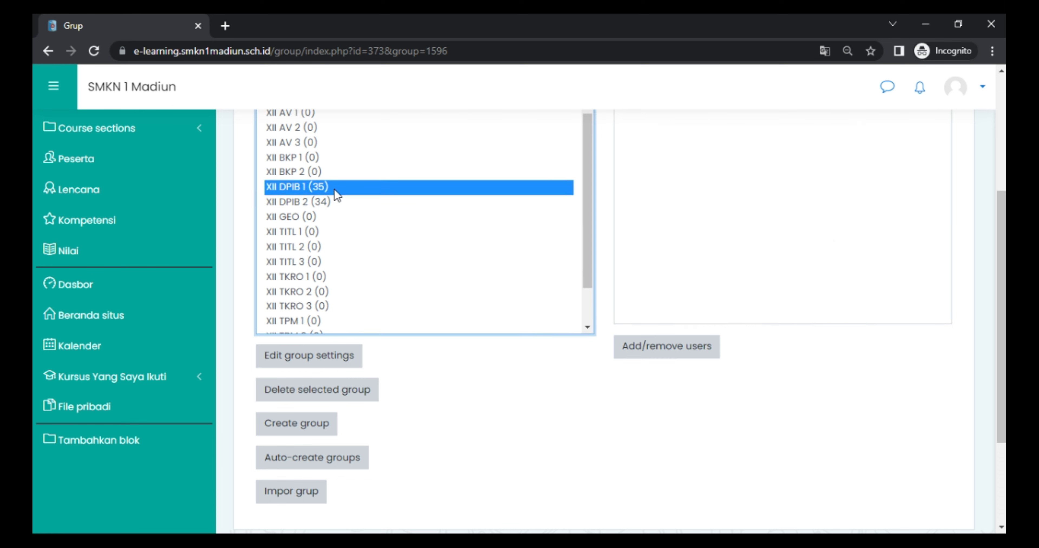
left_click(329, 204)
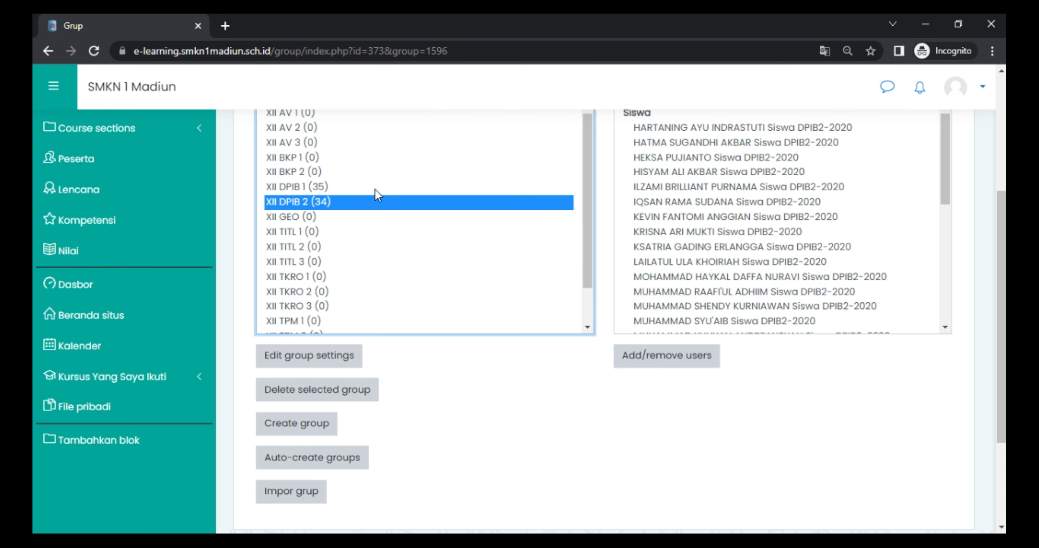
left_click(325, 216)
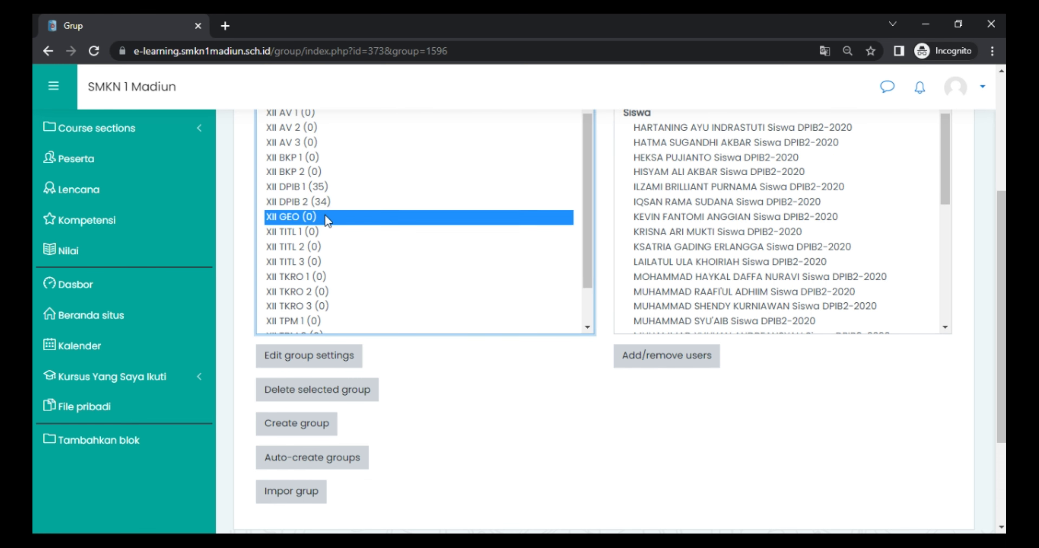
left_click(330, 233)
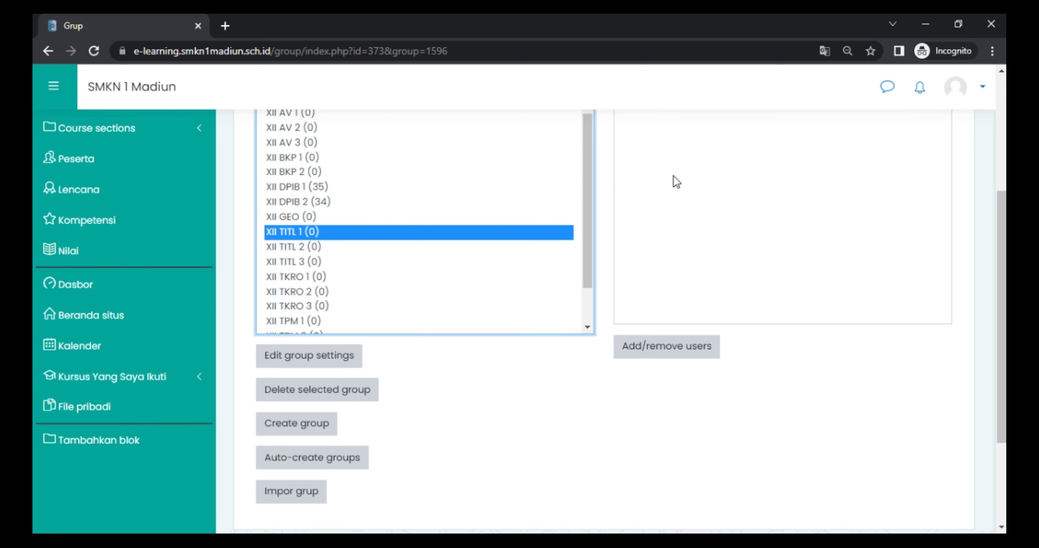
Step: Leave the groups page of PPKN XII 2022/2023 and open the dashboard
scroll(681, 177, "up", 5)
scroll(691, 301, "down", 5)
scroll(729, 207, "up", 2)
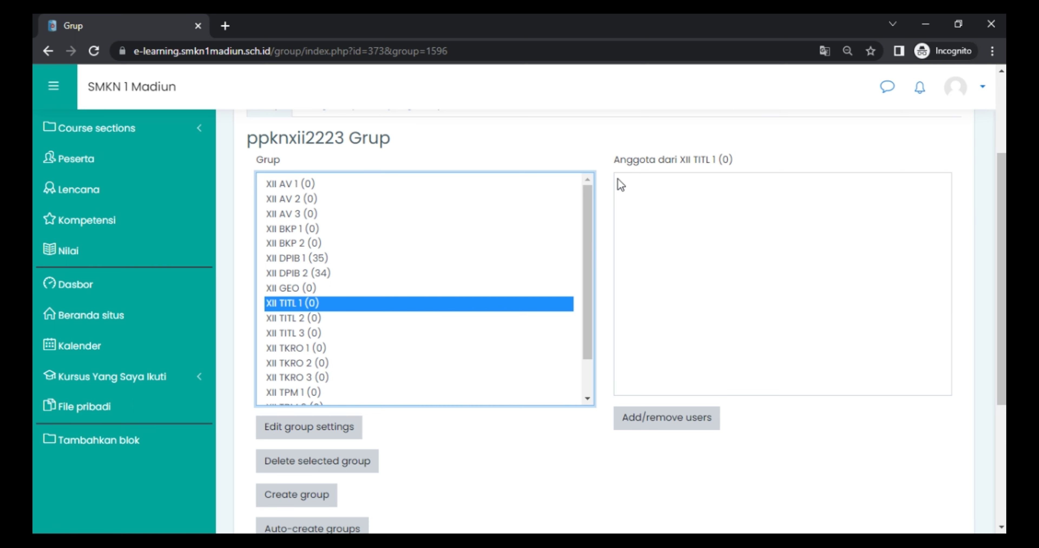
scroll(601, 165, "down", 5)
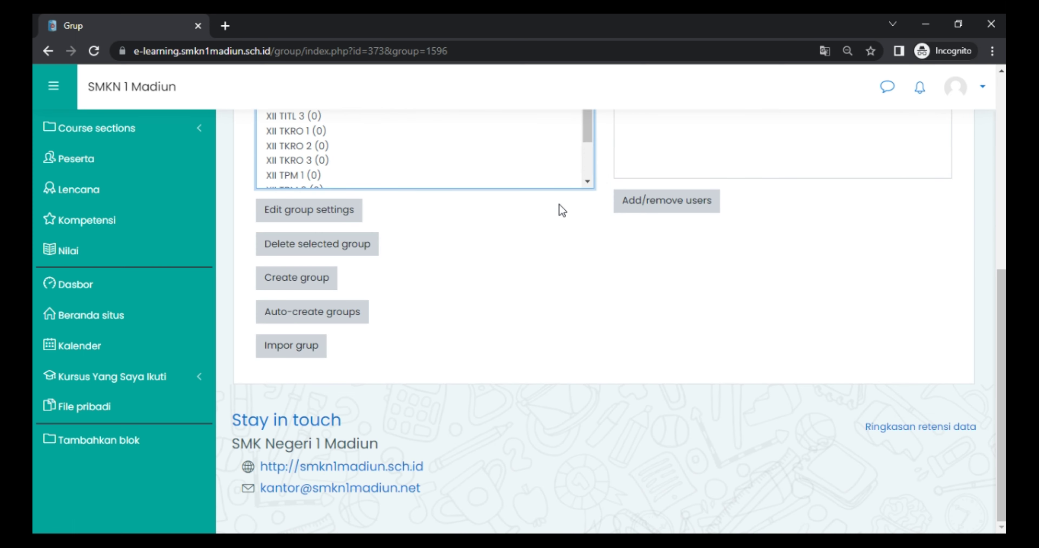
scroll(560, 205, "up", 8)
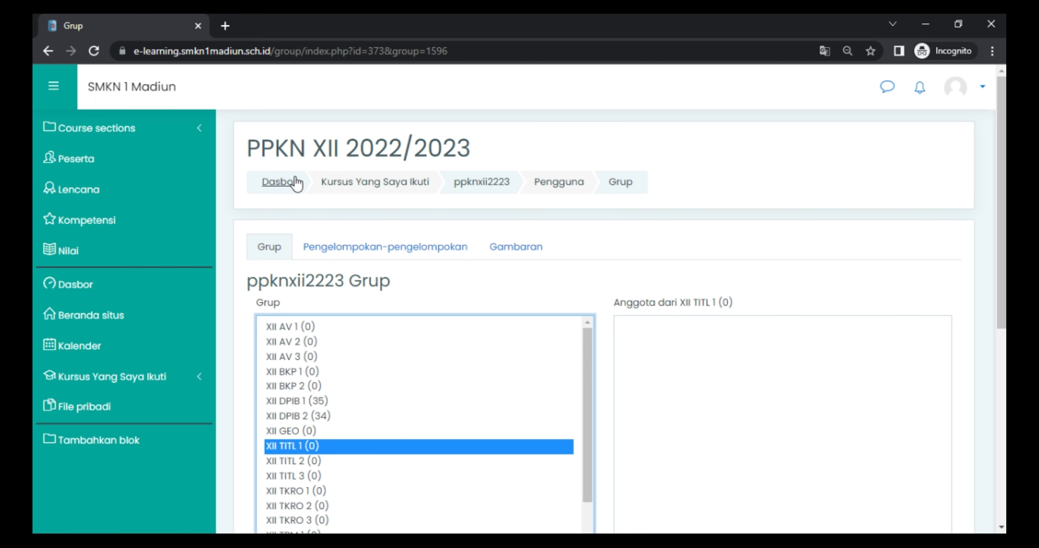
left_click(288, 185)
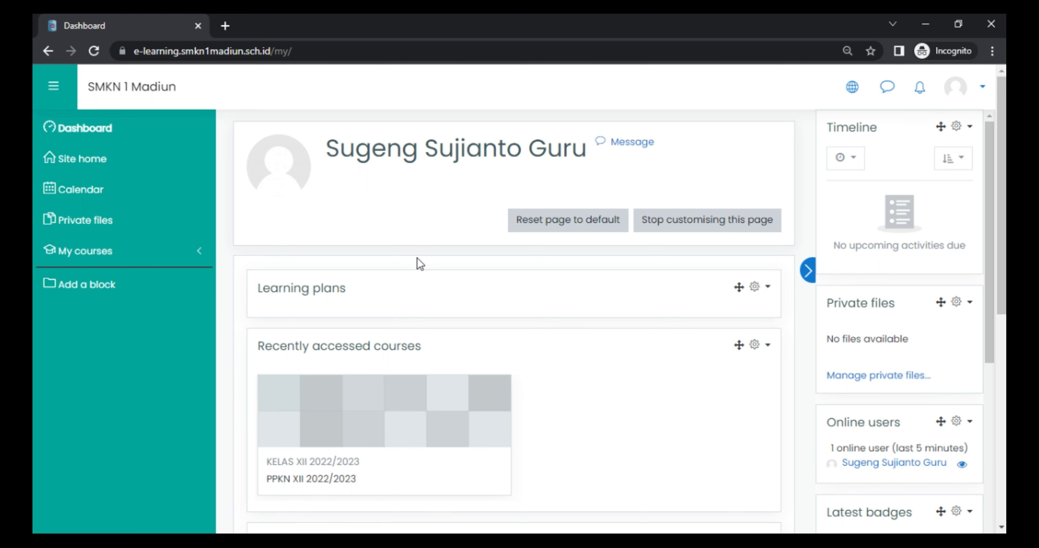
Step: Look over the recently accessed courses and the course overview on the dashboard
scroll(418, 261, "down", 5)
scroll(443, 233, "up", 3)
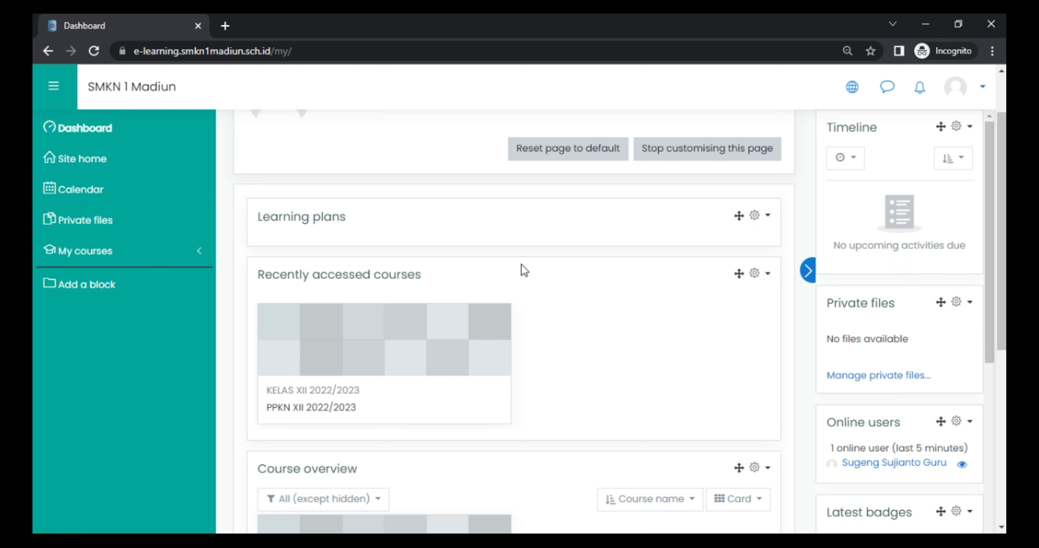
scroll(529, 255, "up", 2)
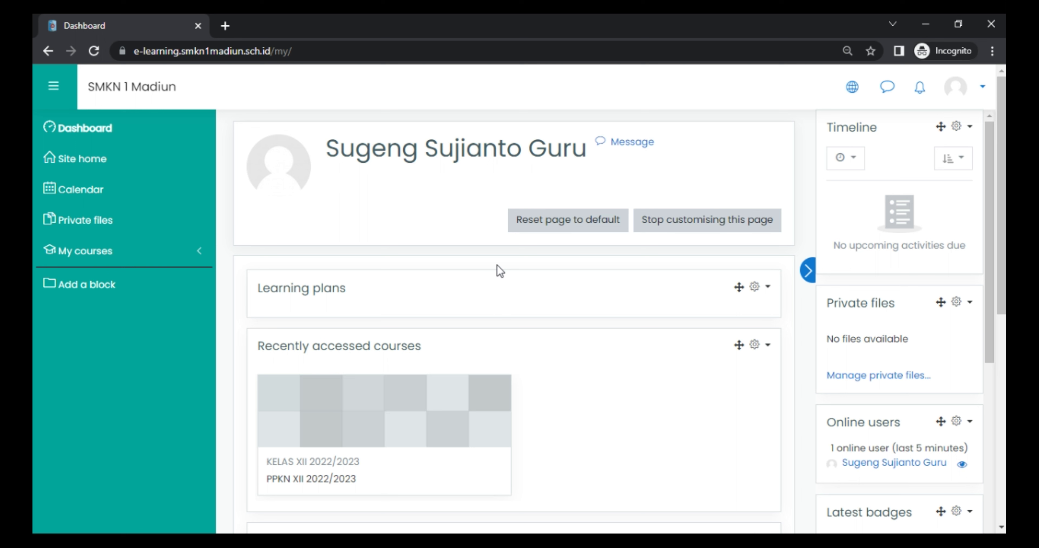
scroll(484, 290, "down", 3)
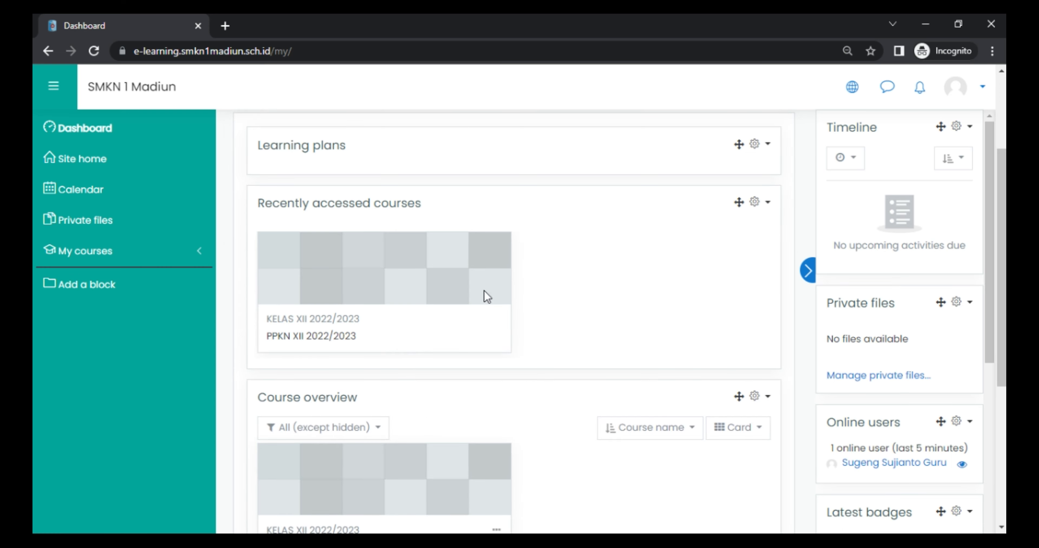
scroll(550, 240, "down", 5)
scroll(556, 247, "up", 6)
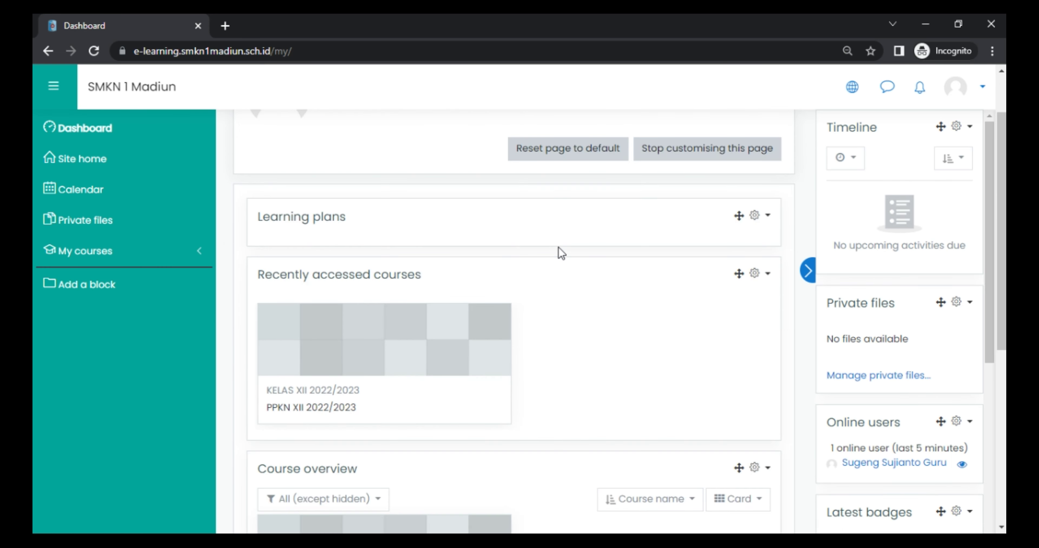
scroll(556, 248, "down", 6)
scroll(559, 267, "up", 5)
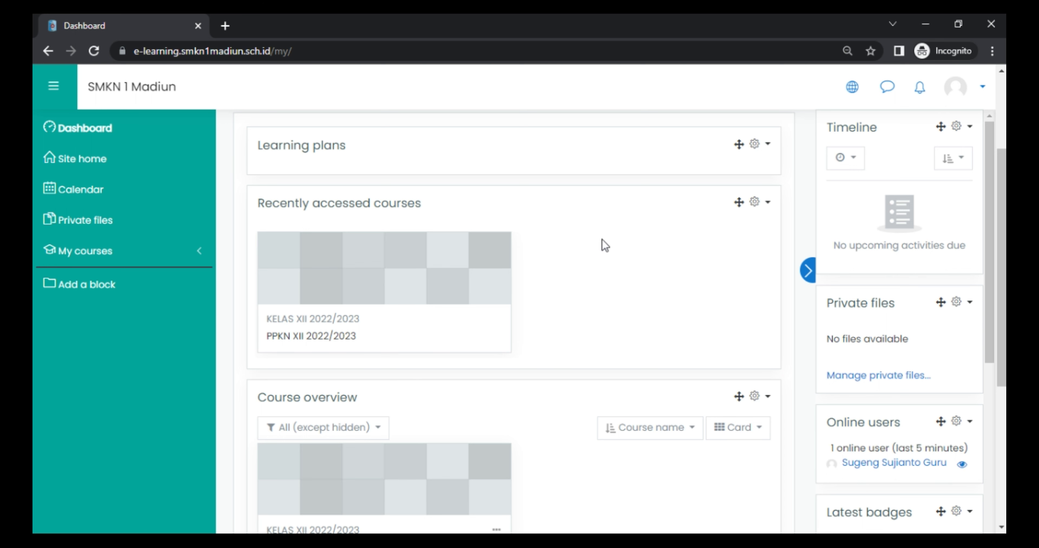
Step: Filter the course overview by Hidden and look through the hidden courses
scroll(602, 240, "down", 4)
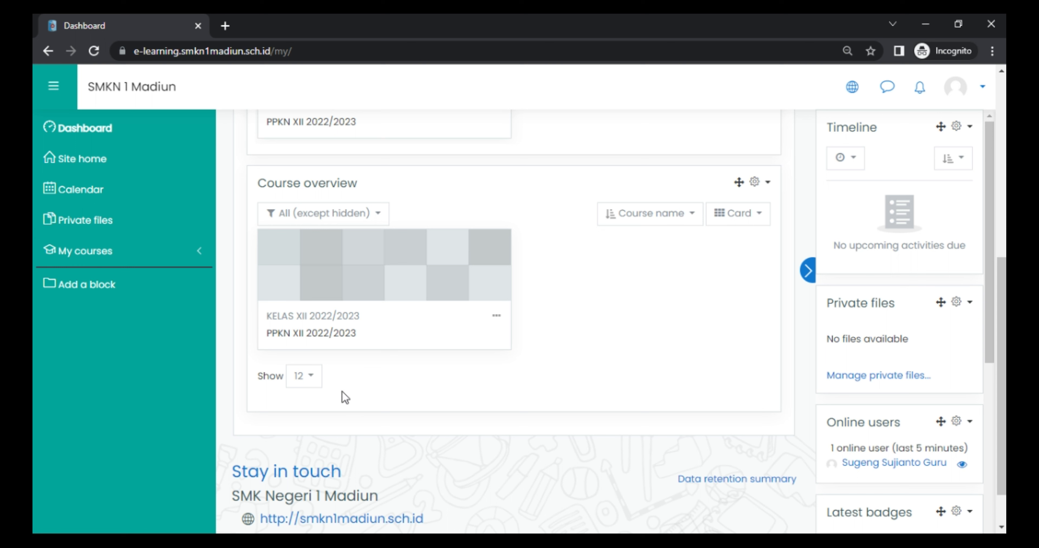
left_click(380, 212)
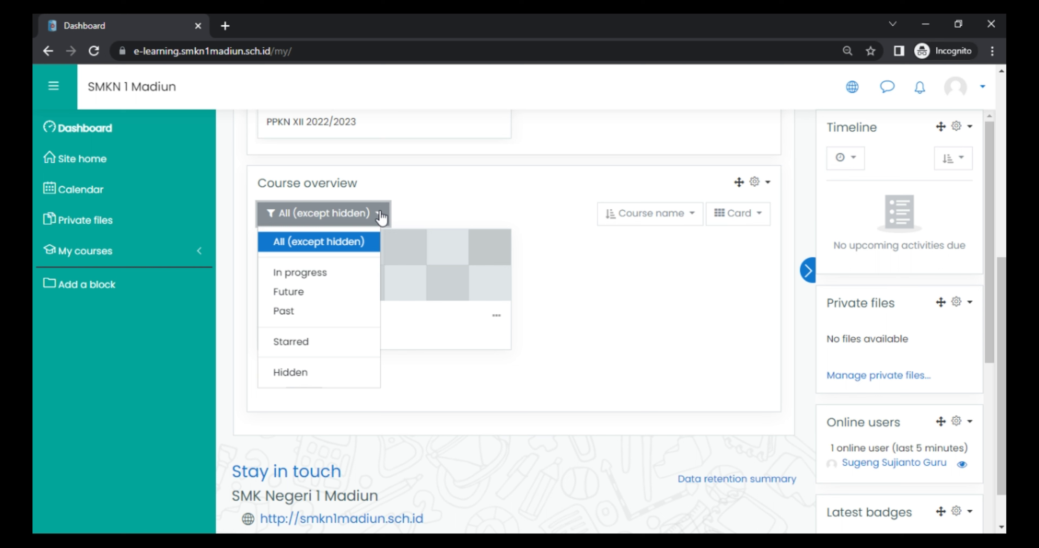
left_click(310, 372)
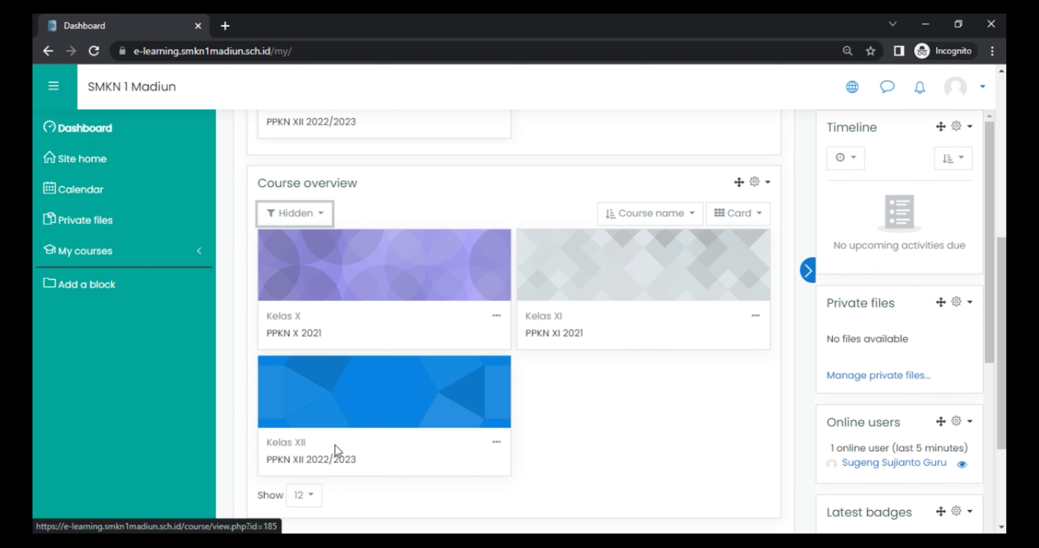
scroll(425, 327, "down", 3)
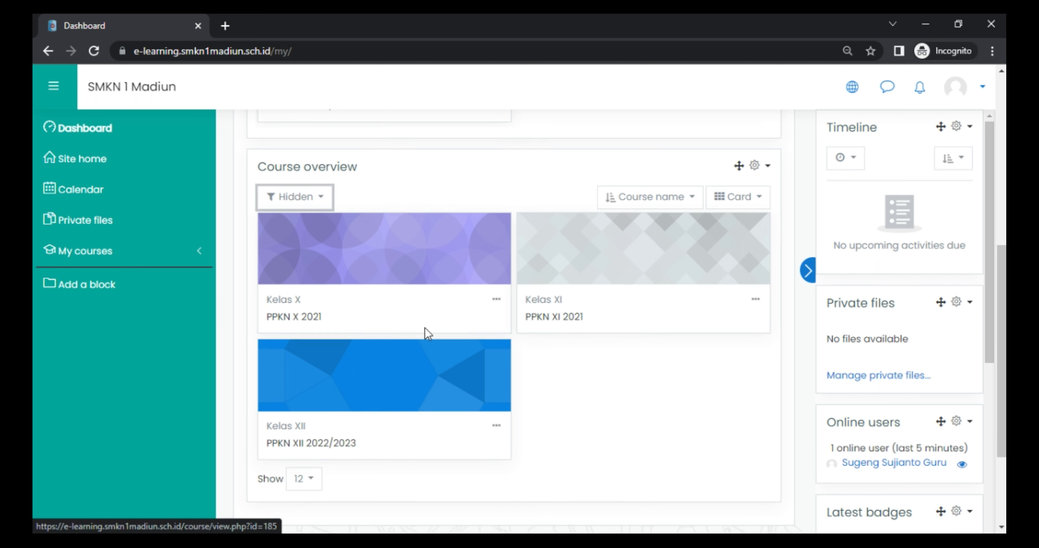
scroll(424, 326, "up", 3)
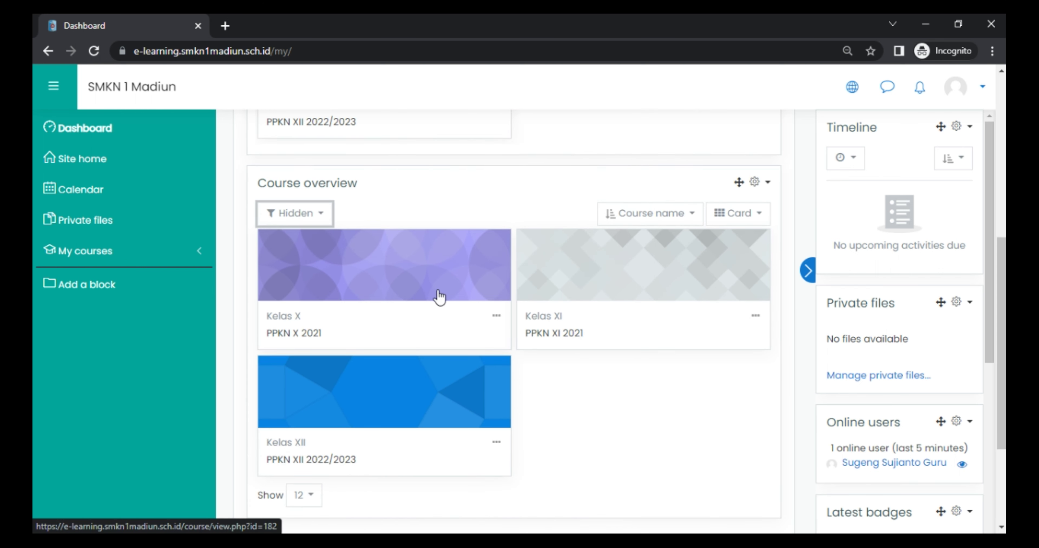
scroll(438, 296, "down", 2)
scroll(438, 294, "up", 2)
Step: Set the course overview filter back to All (except hidden) and review the dashboard's courses
left_click(319, 219)
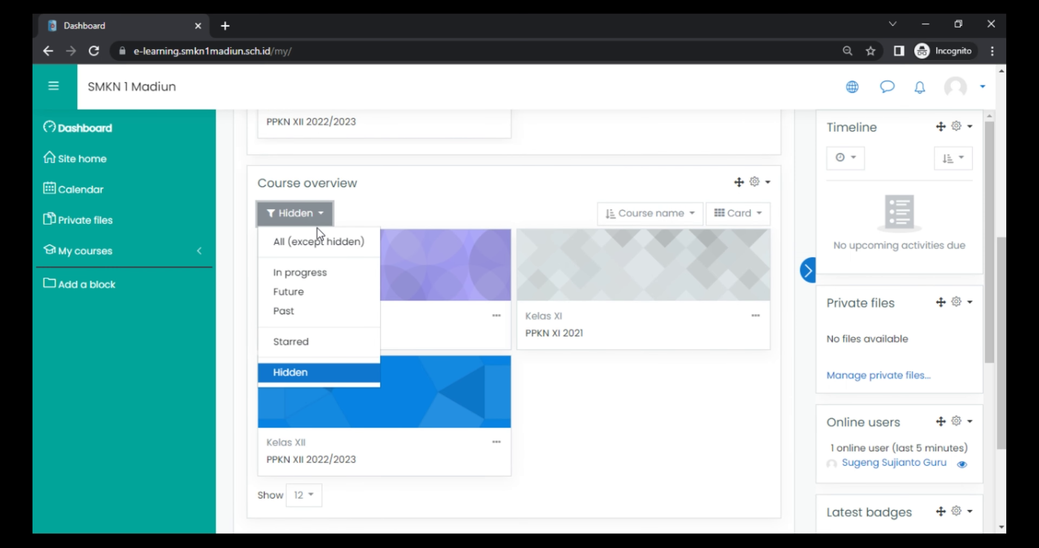
left_click(318, 242)
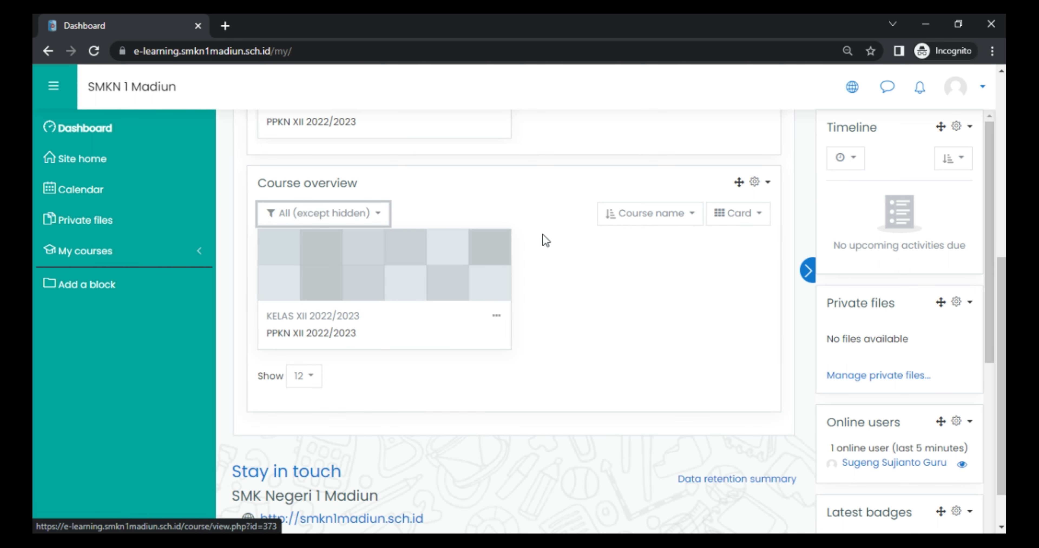
scroll(548, 233, "up", 4)
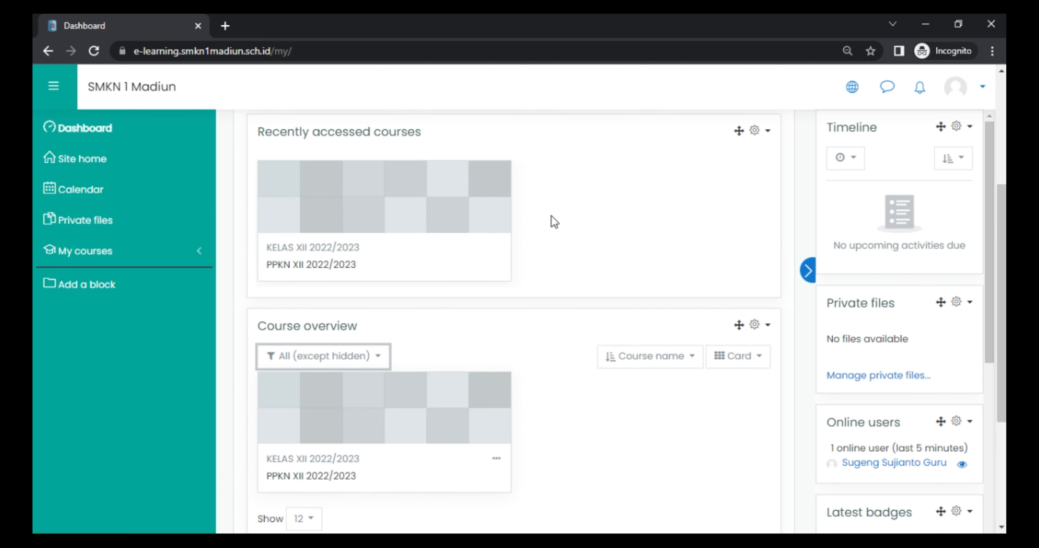
scroll(550, 216, "up", 2)
scroll(550, 216, "down", 4)
scroll(550, 215, "up", 8)
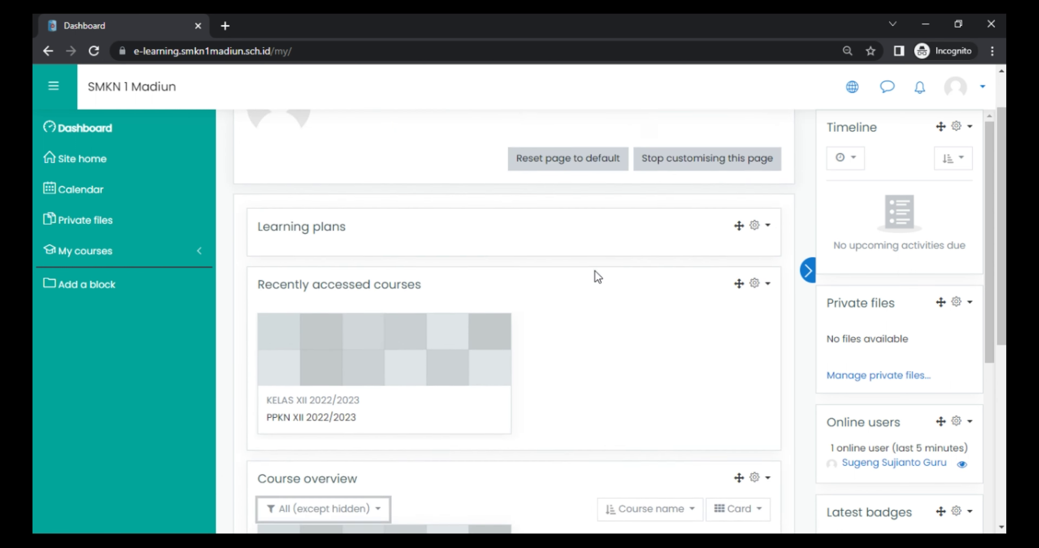